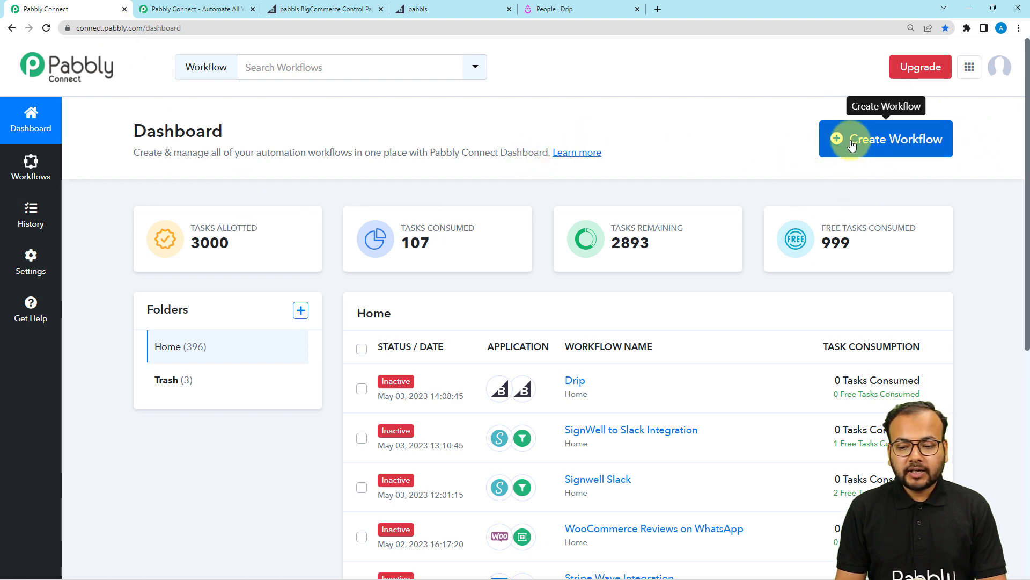
Create a new workflow named 'BigCommerce to Drip Integration'.
click(895, 140)
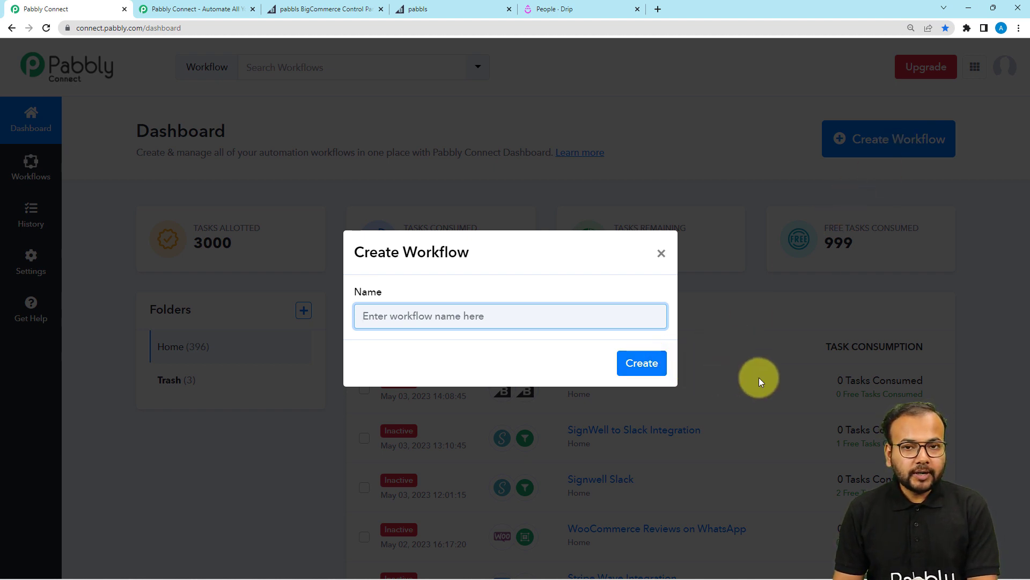
text(BigCommerce to Drip Integration)
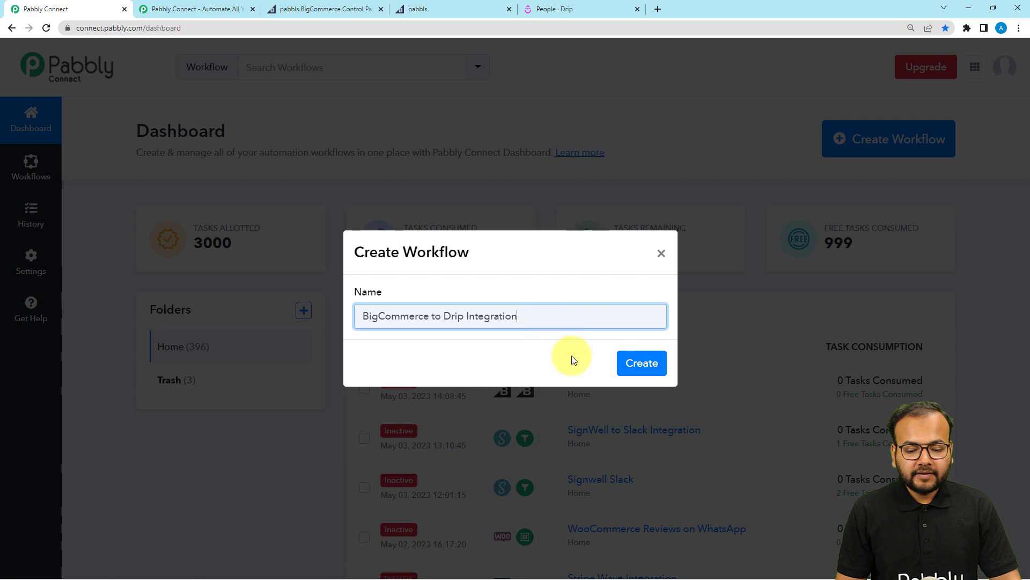
click(639, 362)
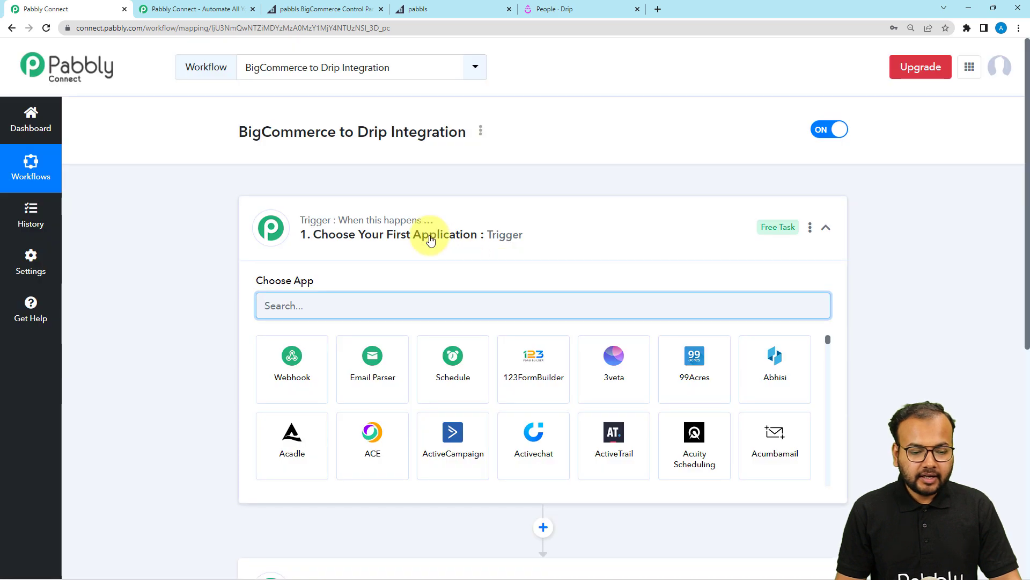
Review the trigger step and highlight BigCommerce and Drip in the workflow title.
click(431, 240)
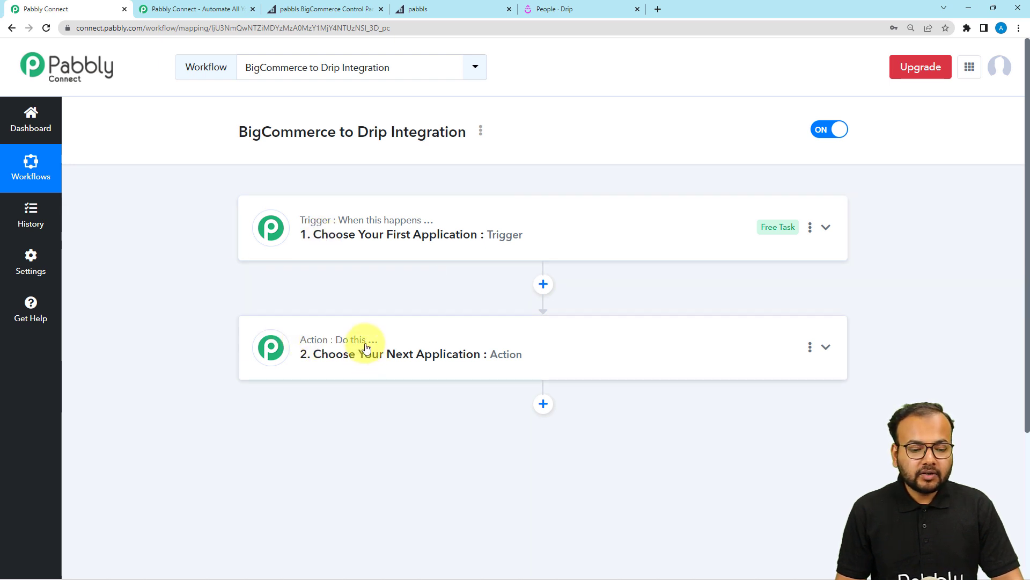
click(353, 250)
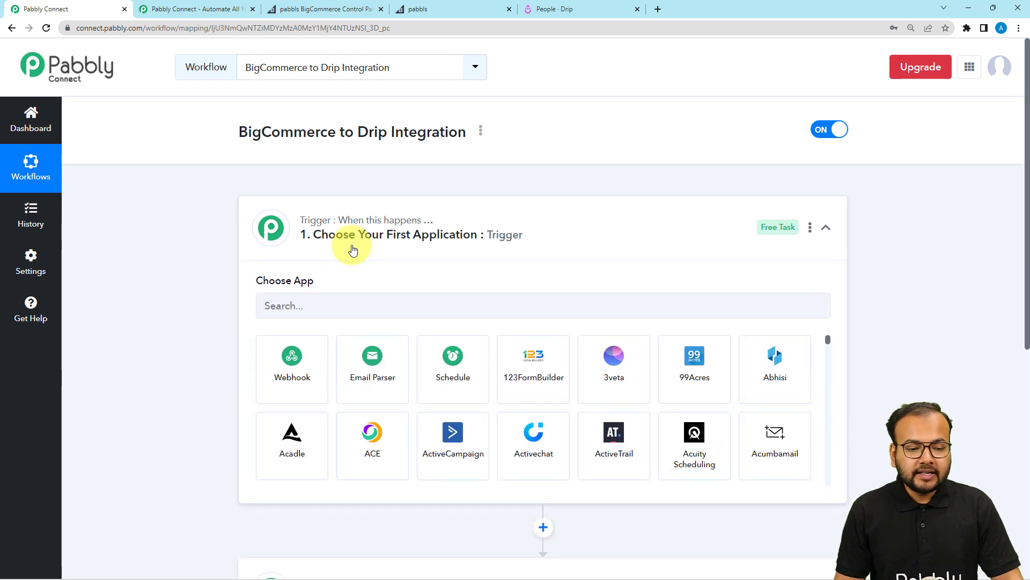
drag(239, 133, 332, 139)
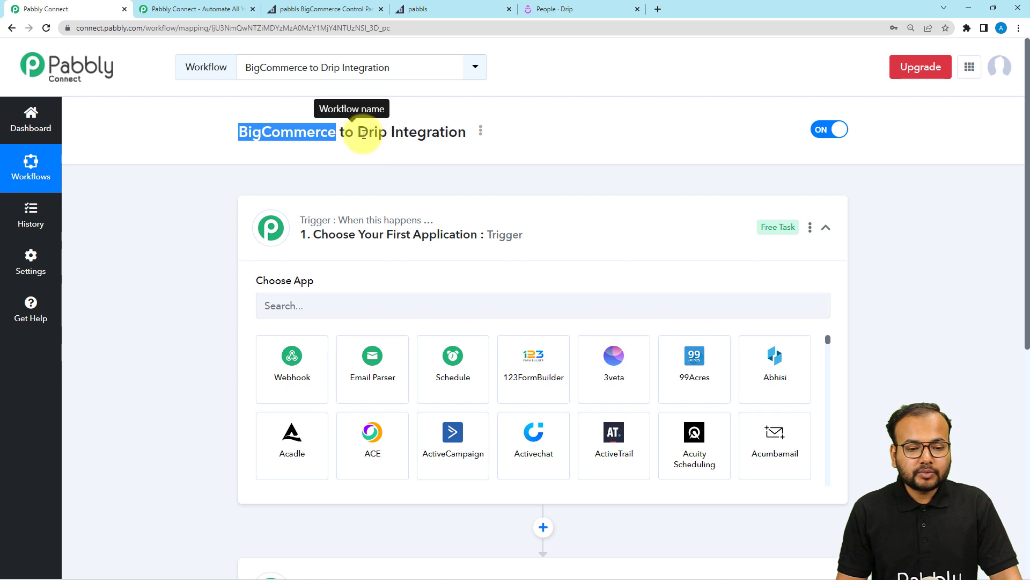
drag(358, 132, 376, 134)
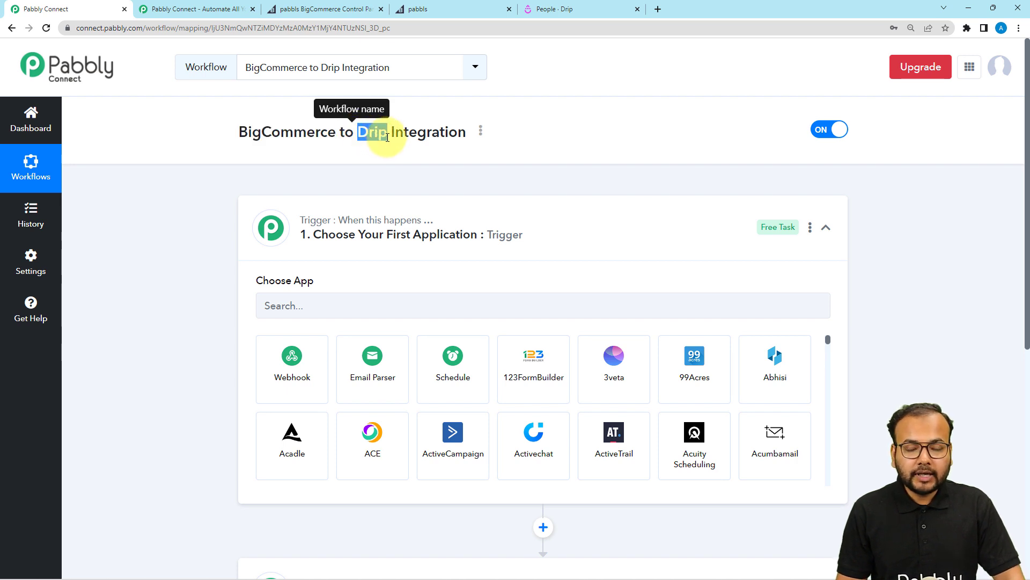
scroll(388, 138, down, 2)
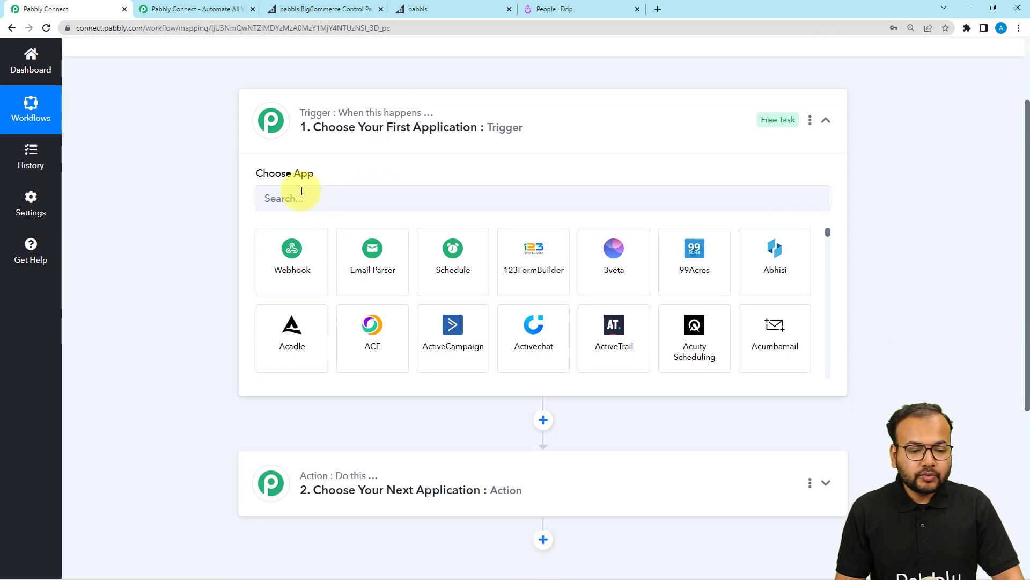
Make BigCommerce's New Customer event the trigger and start connecting a BigCommerce account.
click(338, 194)
text(big)
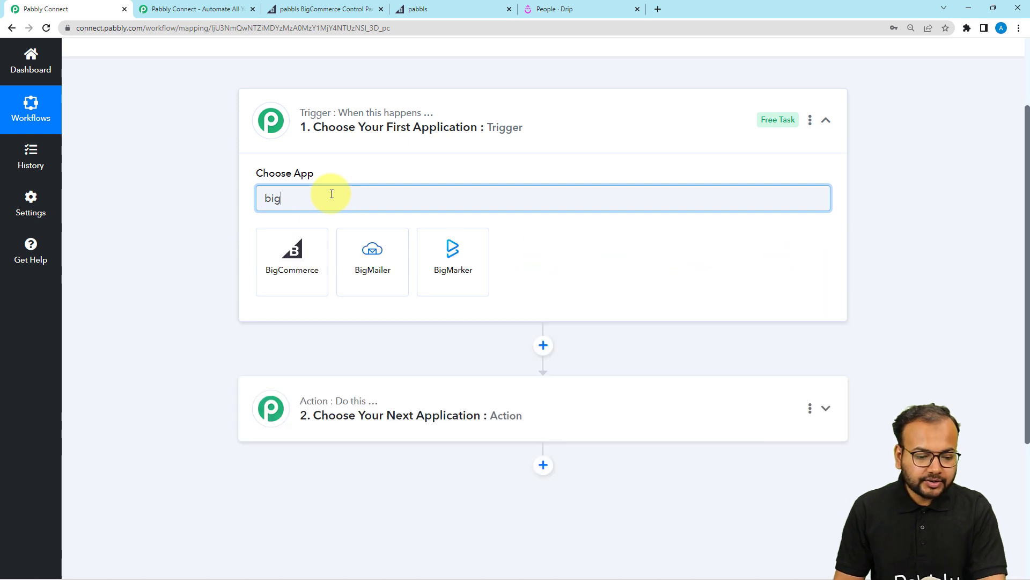
click(284, 268)
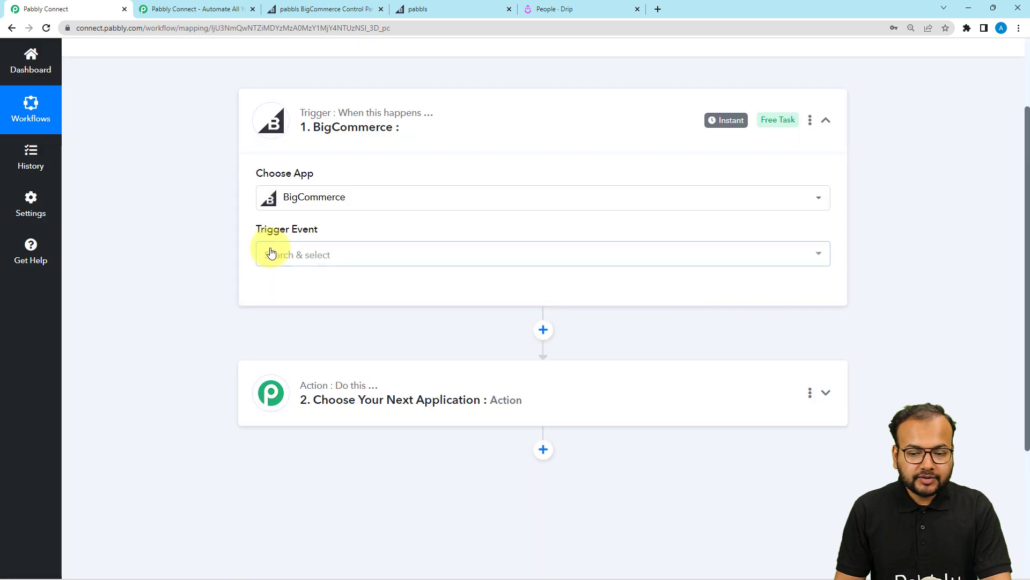
click(271, 253)
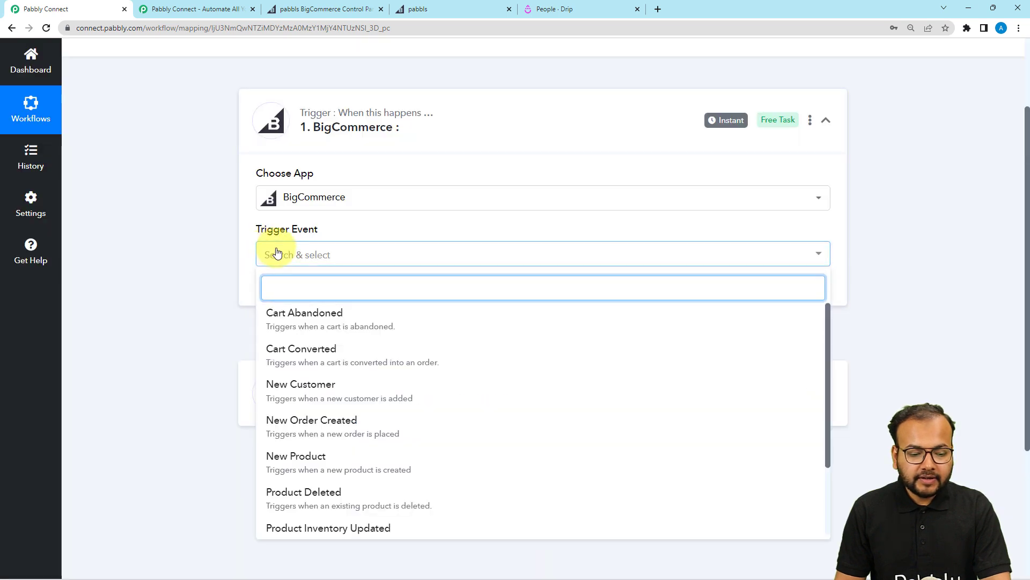
click(314, 386)
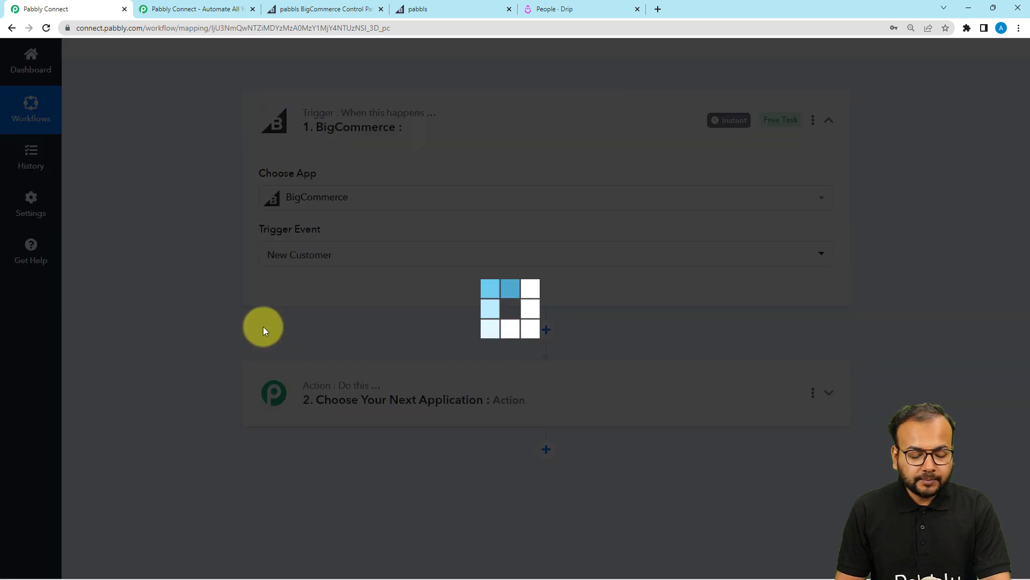
click(261, 297)
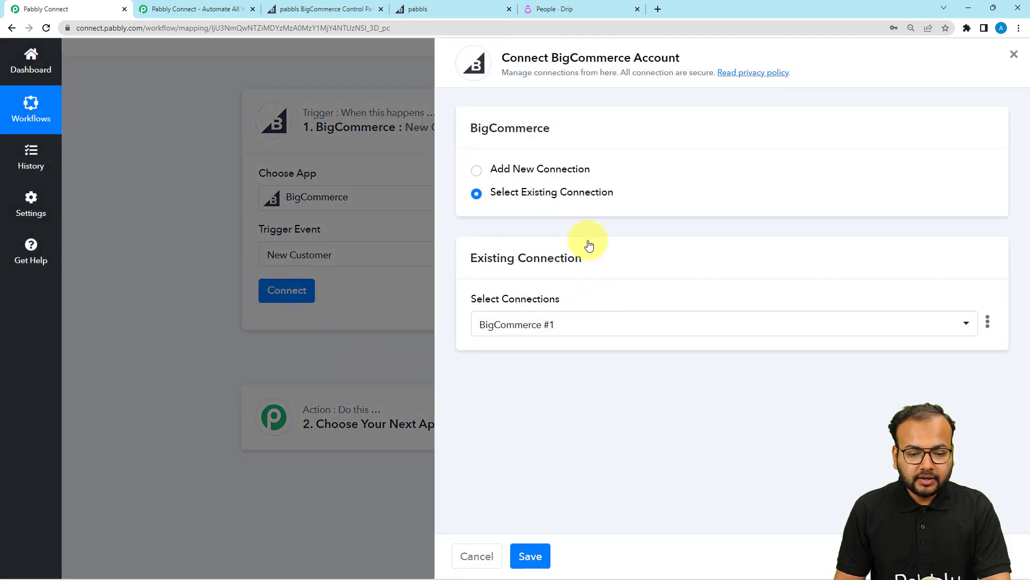
Start a new BigCommerce connection, review its credential fields, then go to the BigCommerce control panel.
click(478, 171)
scroll(590, 282, down, 2)
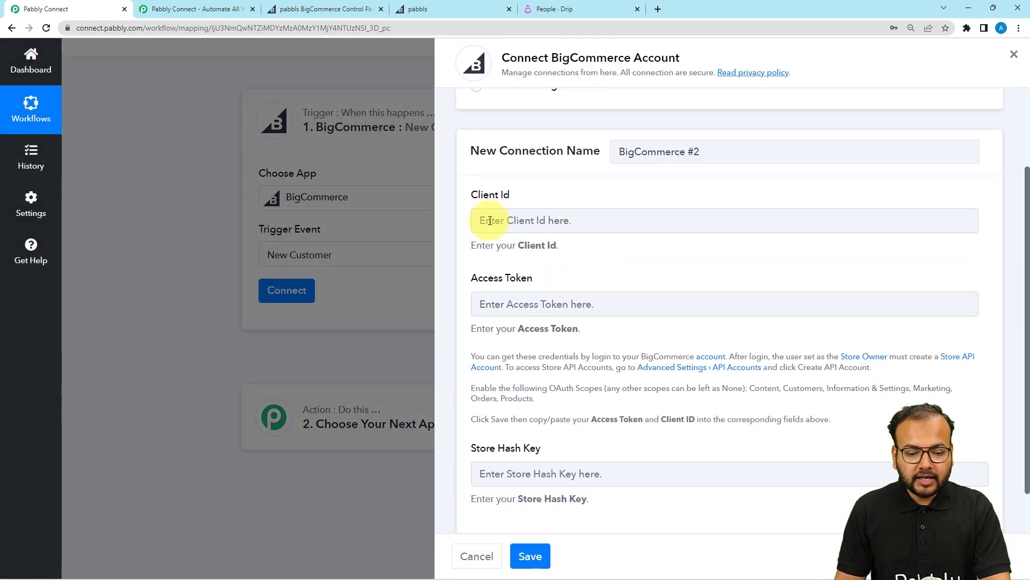
scroll(488, 303, down, 1)
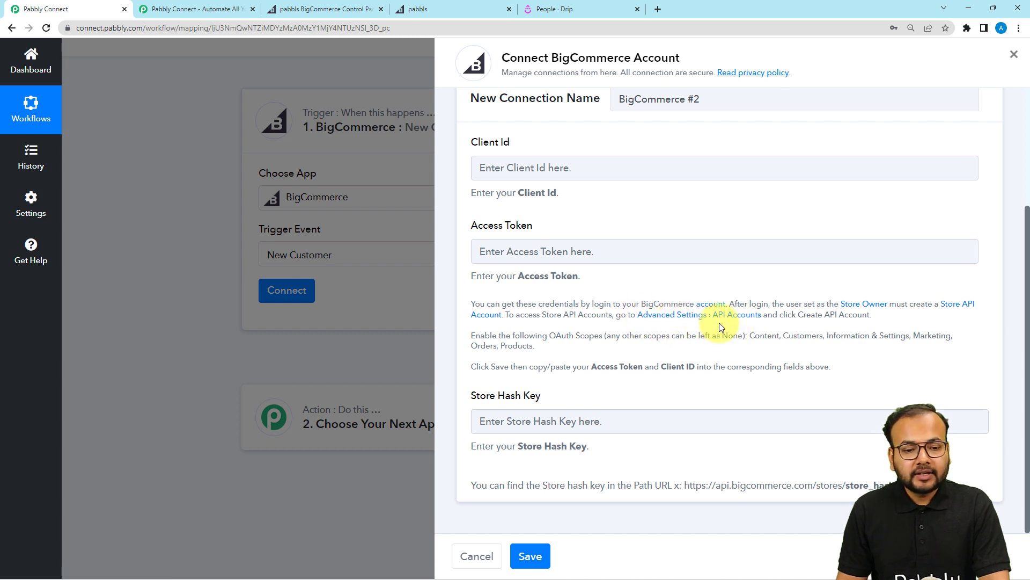
click(346, 14)
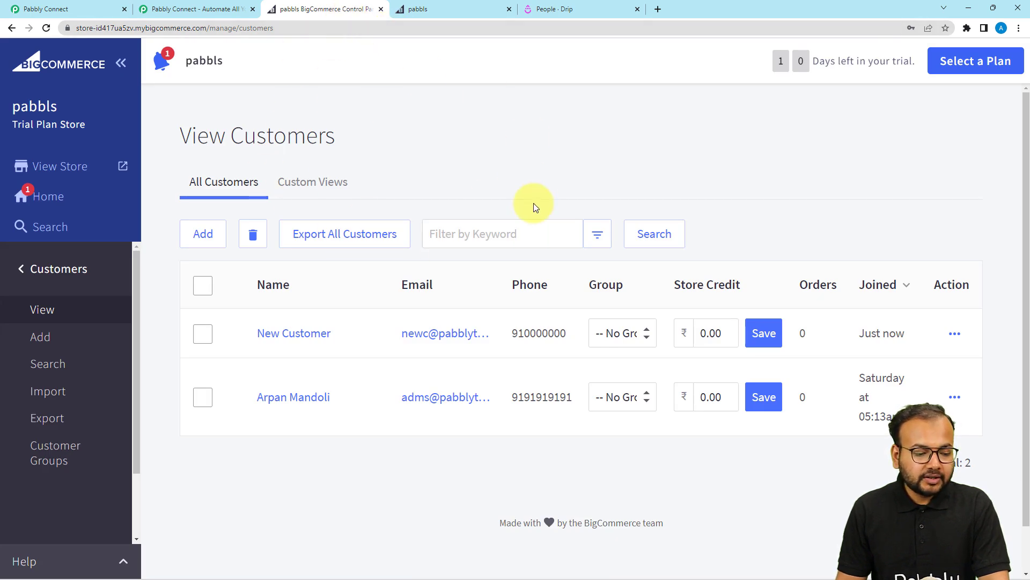
Open Settings > Store-level API accounts and start creating a new API account.
click(24, 269)
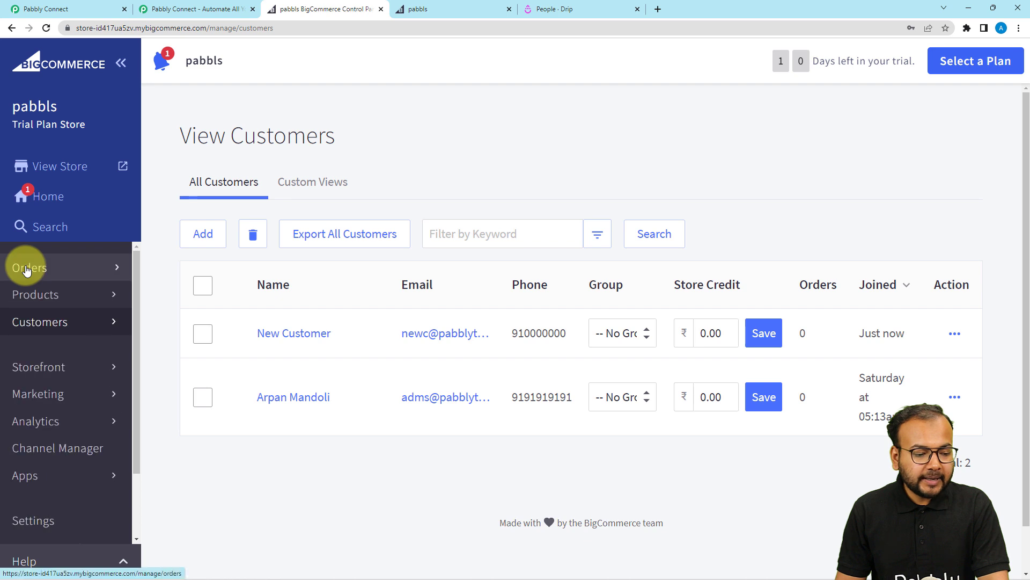
scroll(43, 429, down, 2)
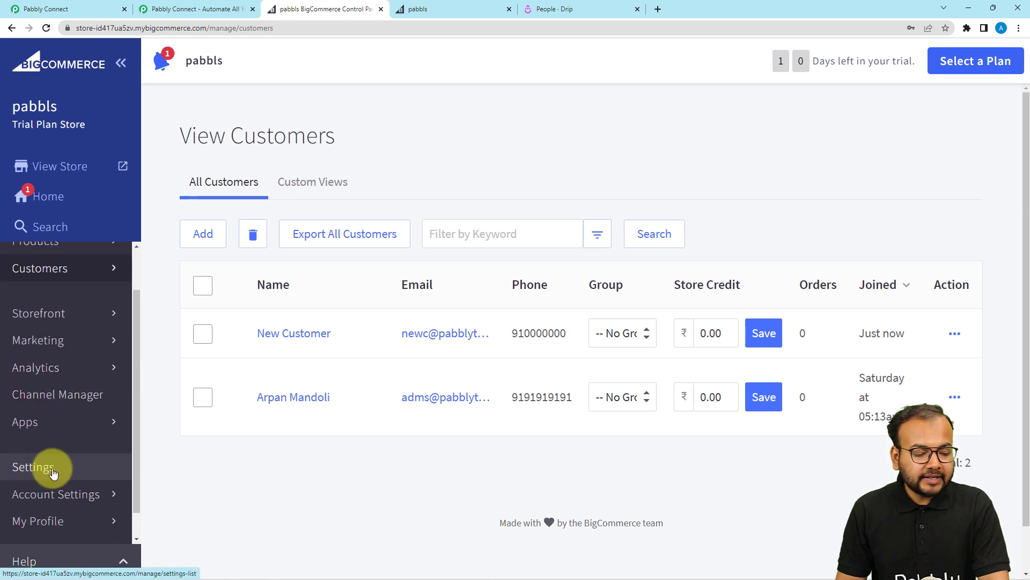
click(51, 472)
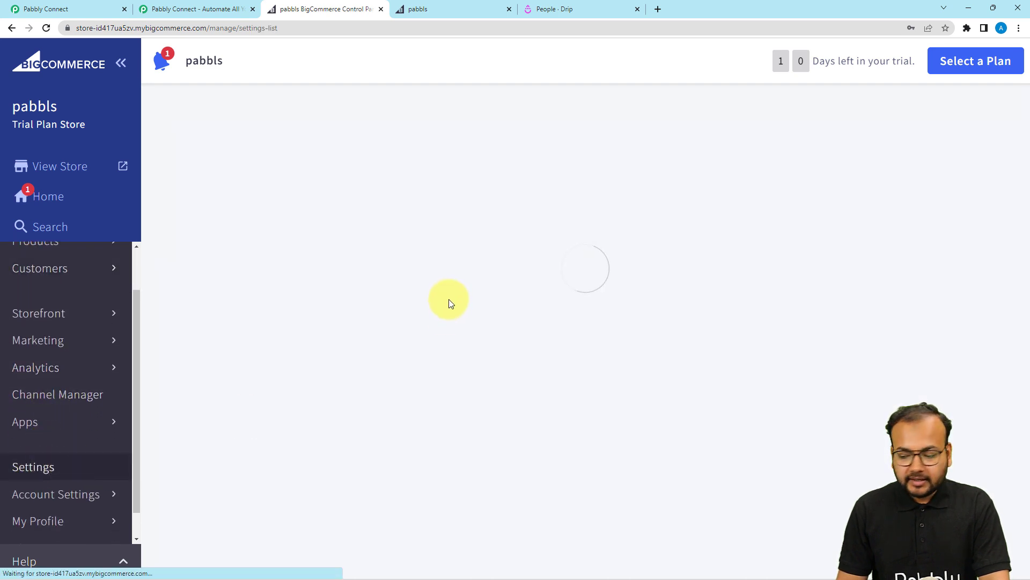
scroll(526, 301, down, 9)
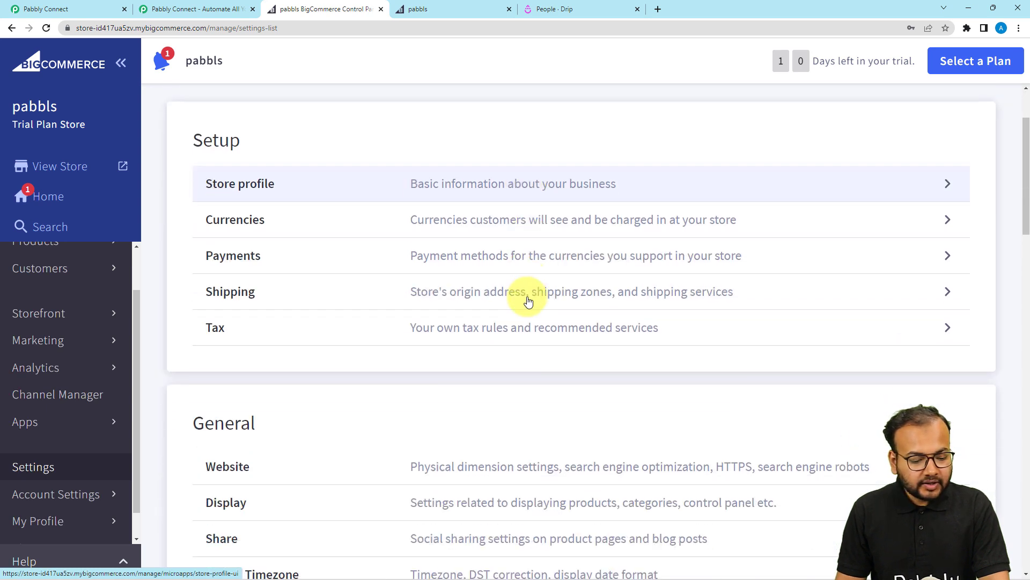
scroll(530, 302, down, 12)
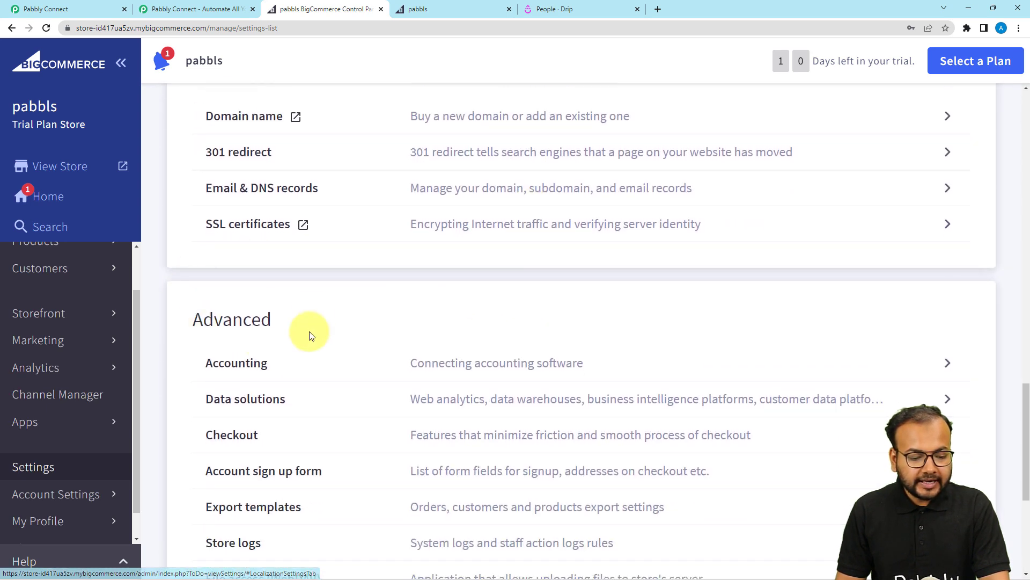
scroll(332, 345, down, 2)
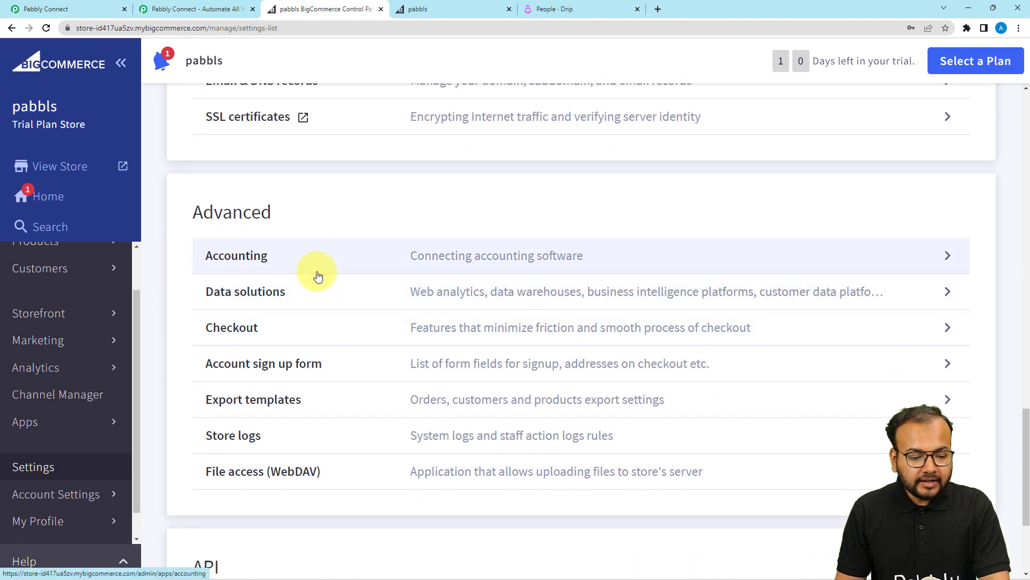
scroll(318, 276, down, 3)
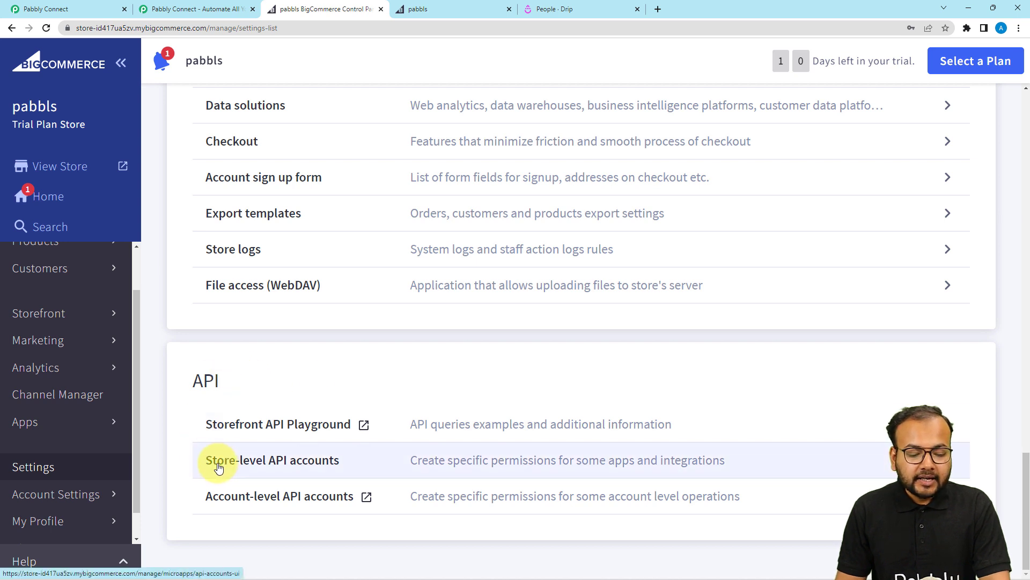
click(333, 463)
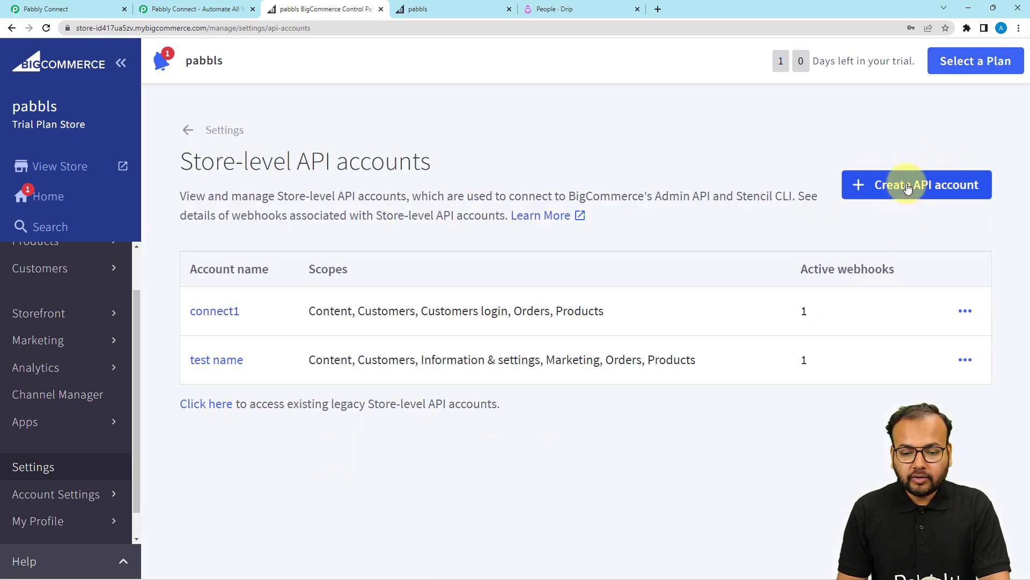
click(901, 188)
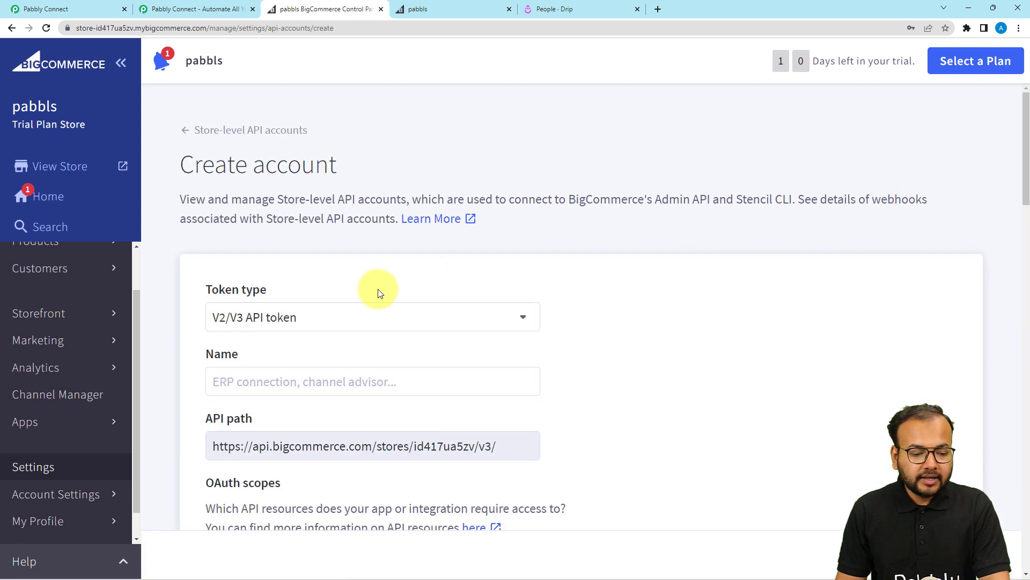
Name the API account 'new token' and give Content and Customers modify access.
scroll(378, 289, down, 2)
scroll(378, 292, down, 1)
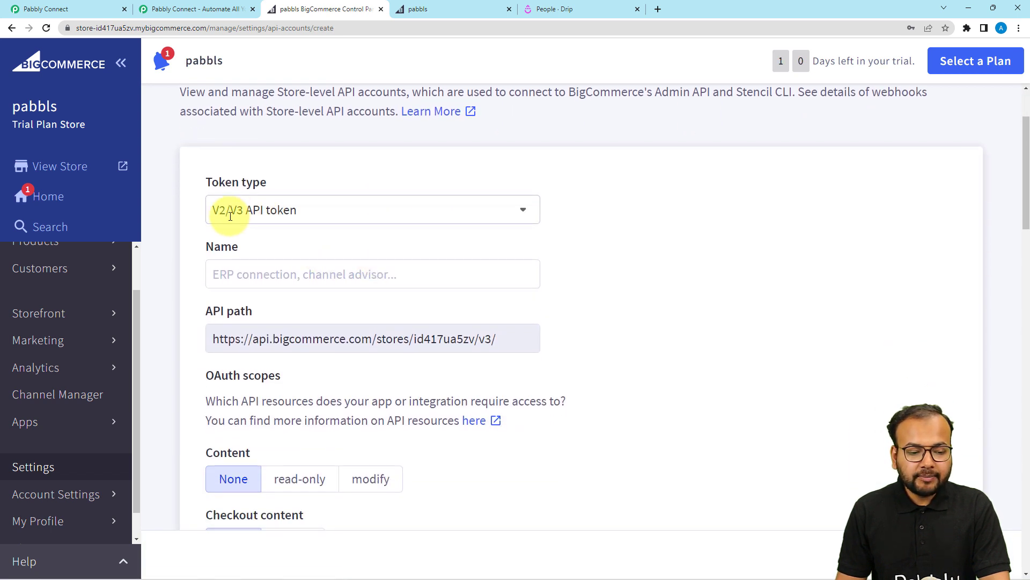
click(309, 280)
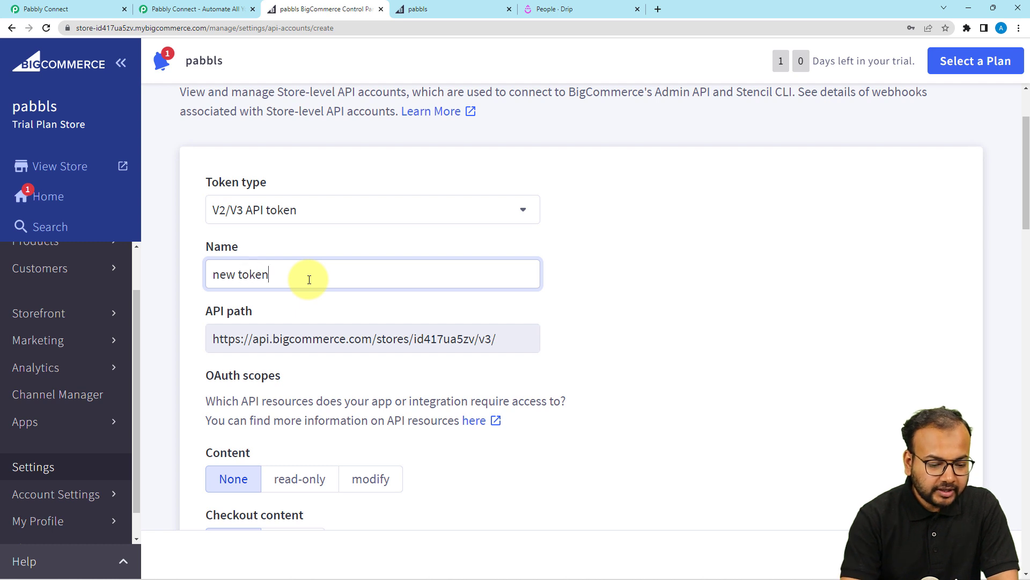
scroll(309, 280, down, 4)
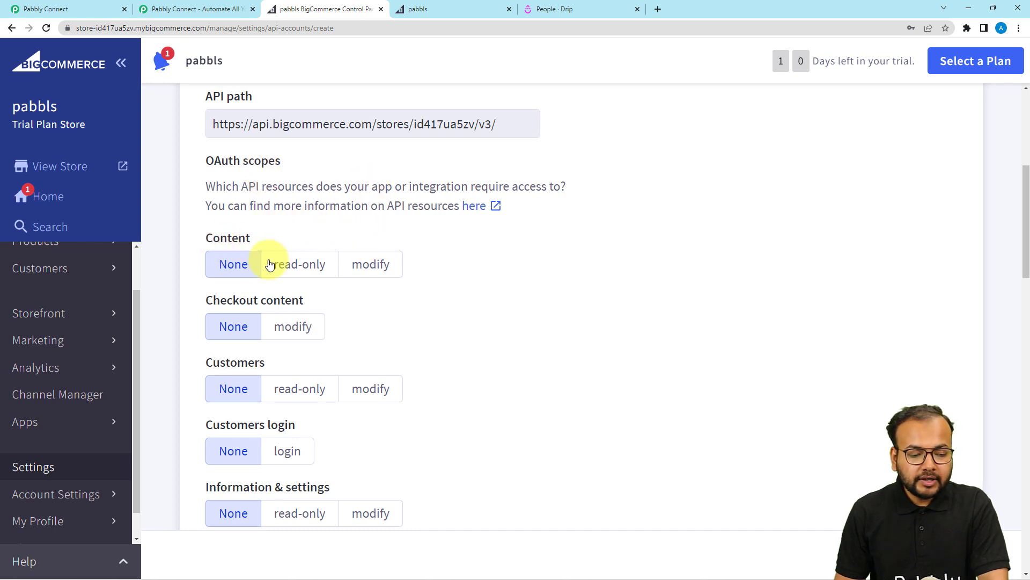
click(361, 265)
scroll(363, 271, down, 1)
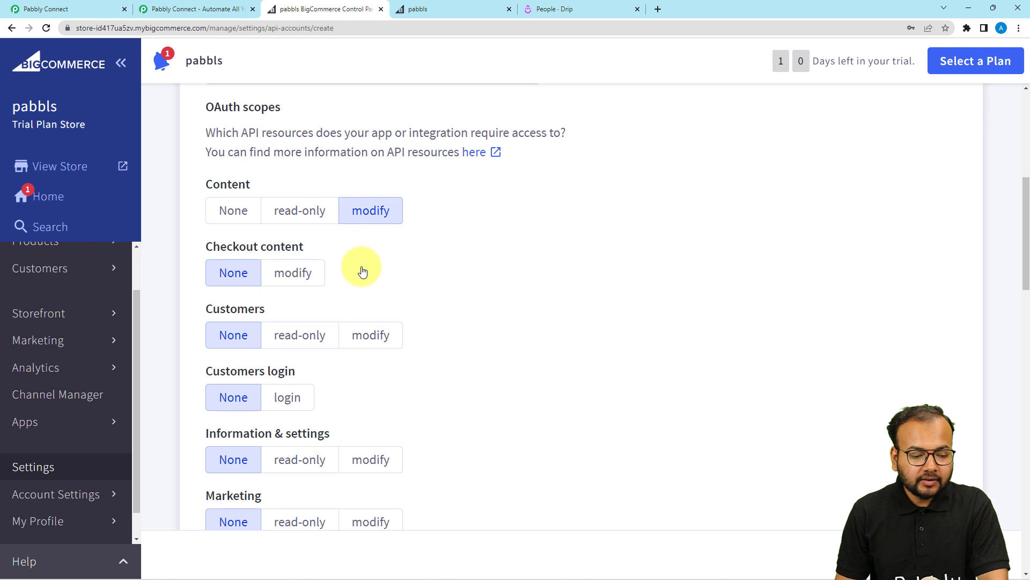
click(370, 334)
scroll(372, 335, down, 1)
After checking the required scopes, set Information & settings, Marketing, Orders and Products to modify.
click(111, 8)
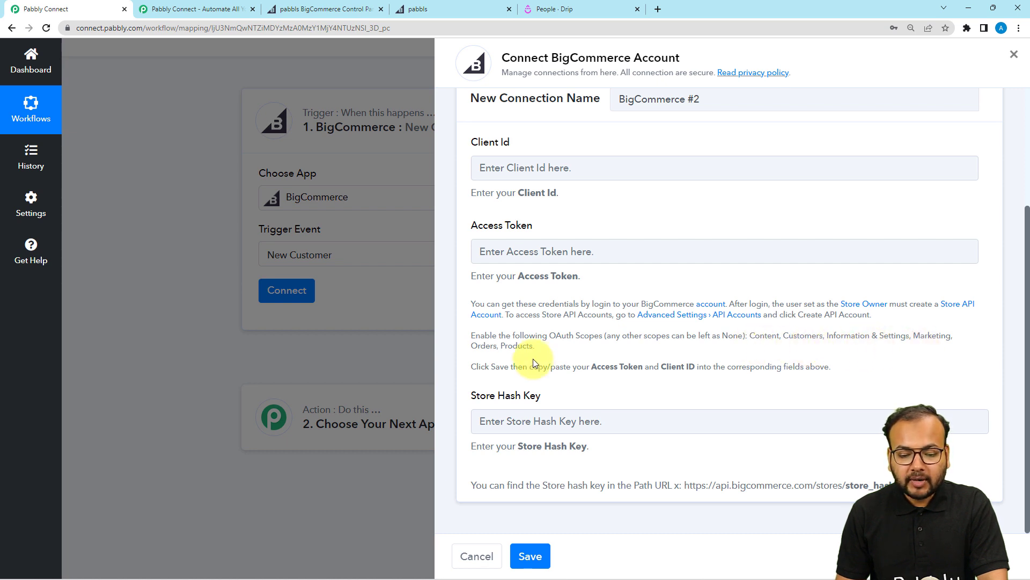
click(330, 9)
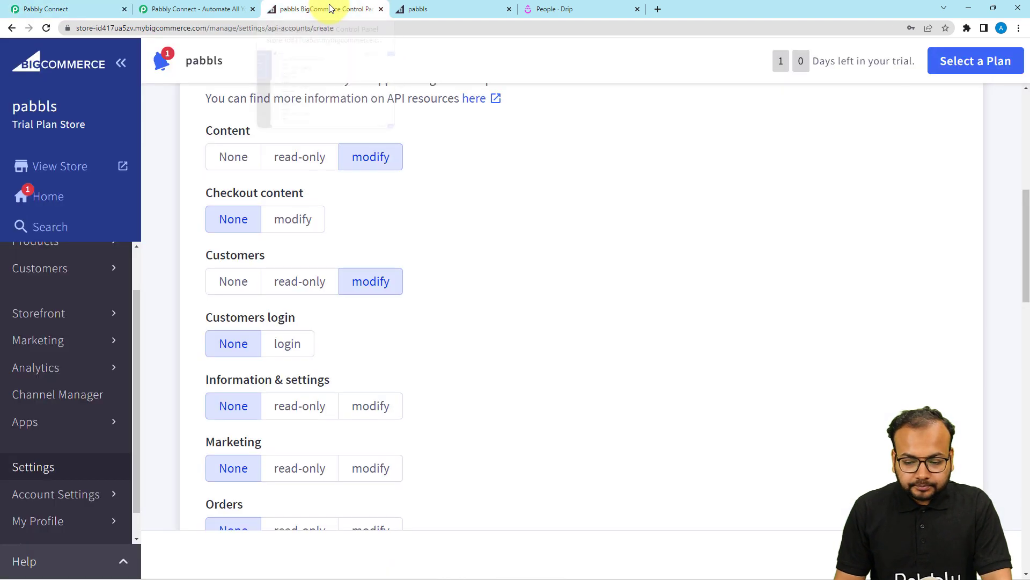
scroll(335, 231, down, 1)
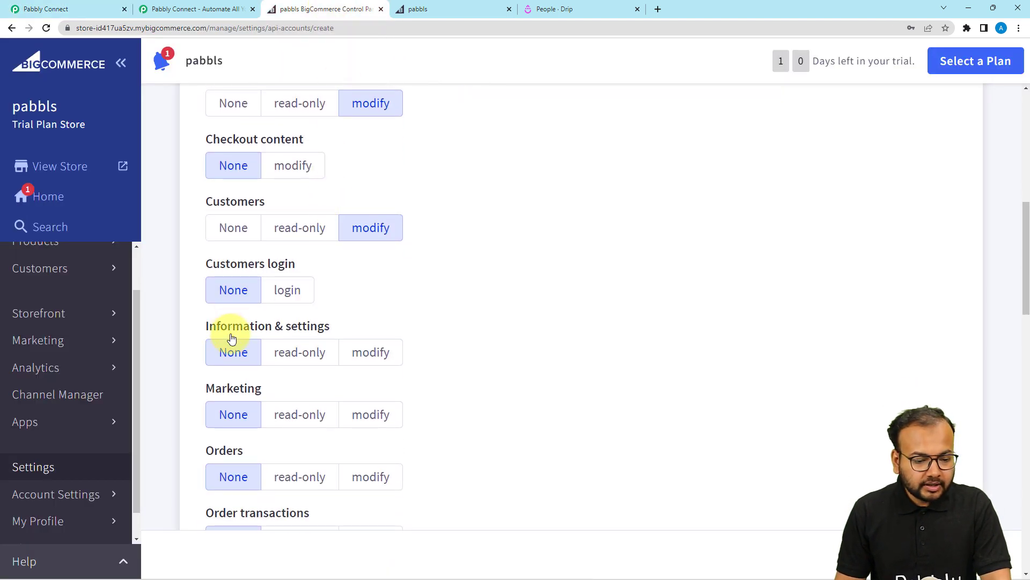
click(383, 358)
scroll(381, 355, down, 3)
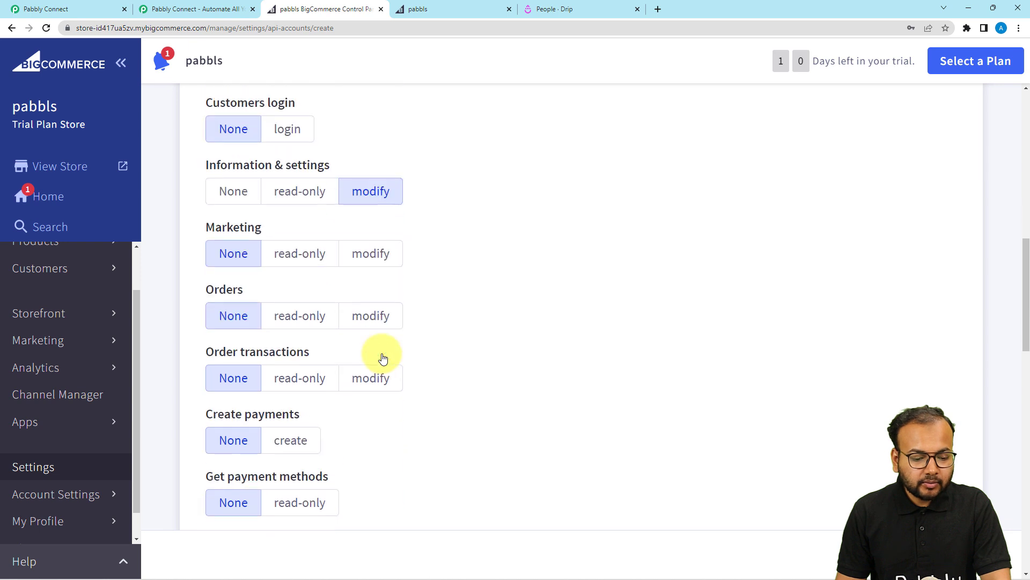
click(364, 262)
scroll(430, 296, down, 2)
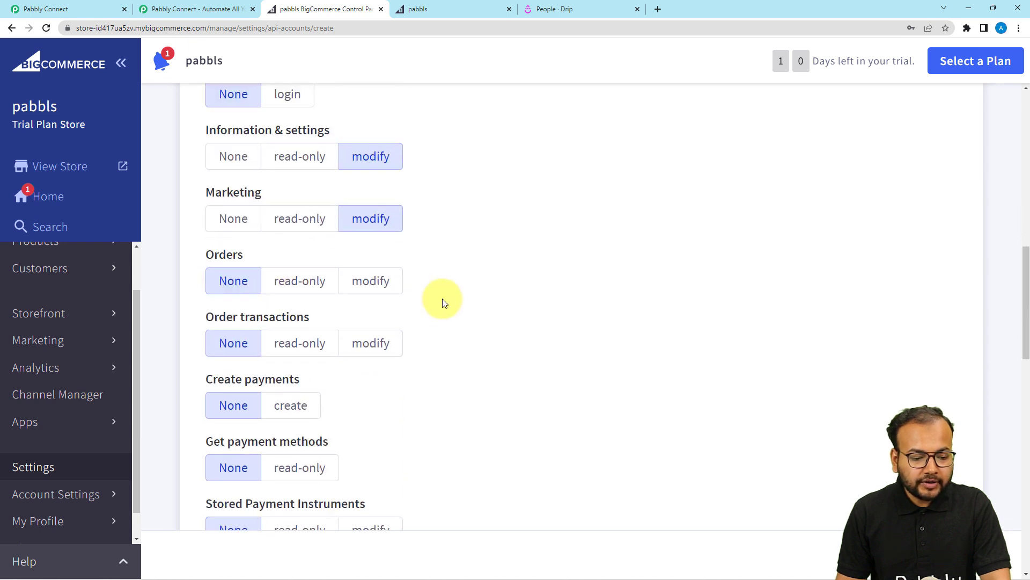
click(357, 210)
scroll(398, 317, down, 3)
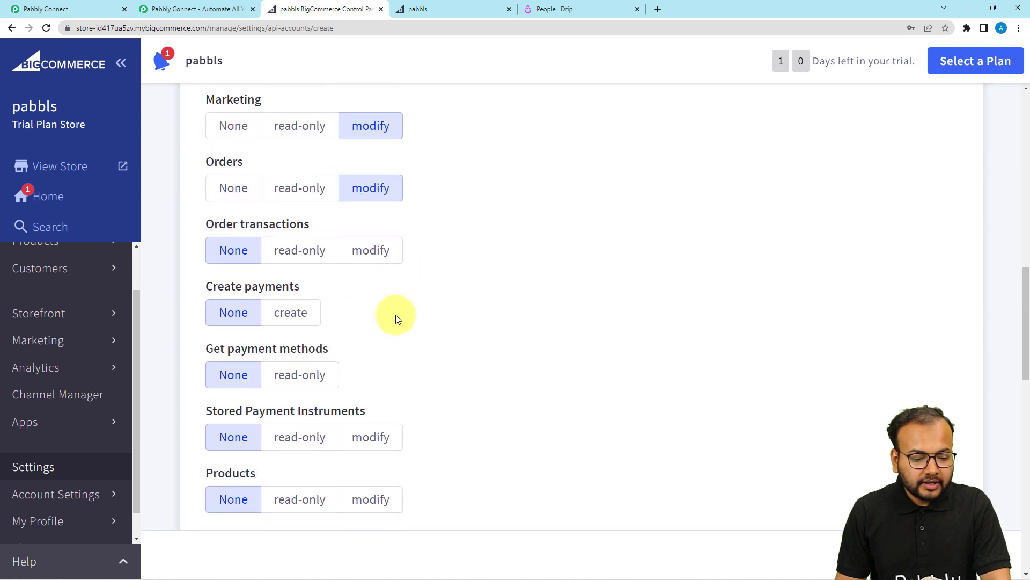
click(391, 366)
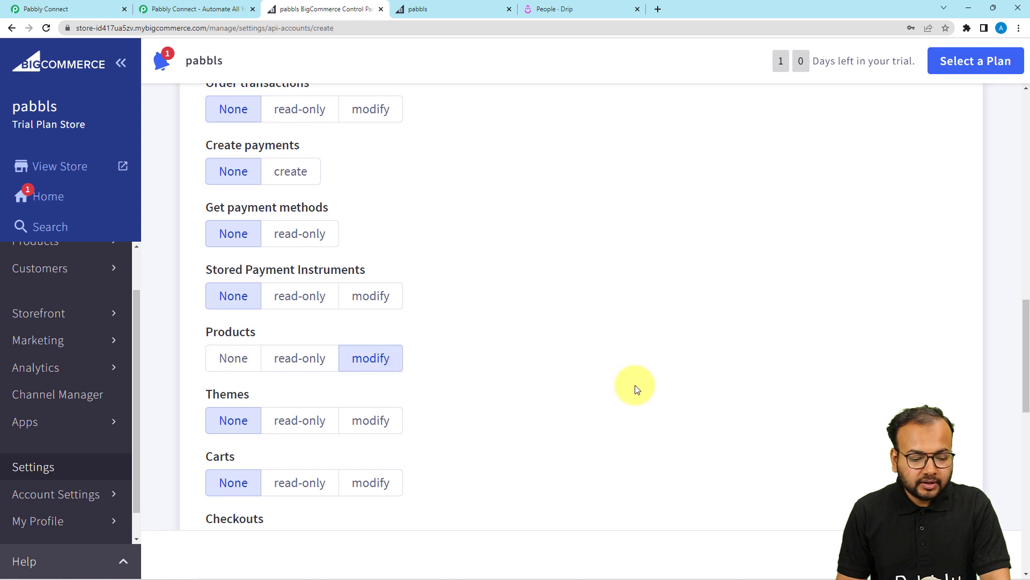
scroll(637, 388, down, 2)
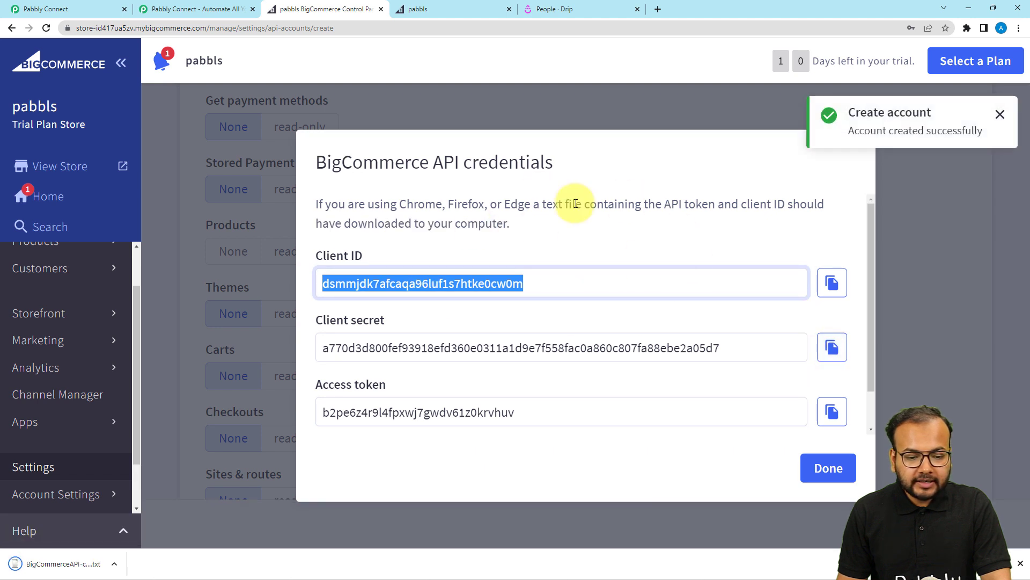
Save the API account and paste its client ID into Pabbly Connect's Client Id field.
click(554, 379)
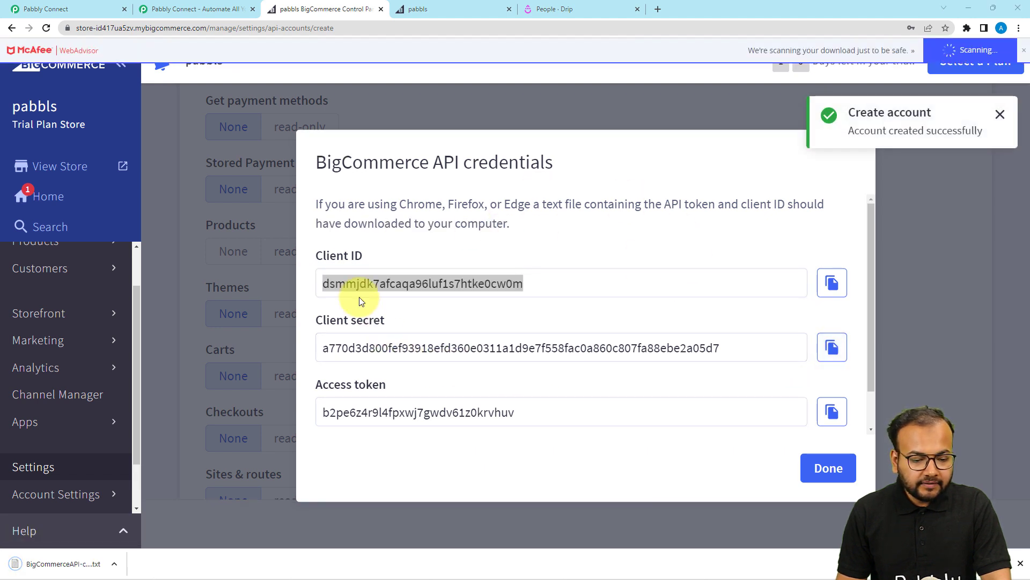
click(833, 283)
click(46, 8)
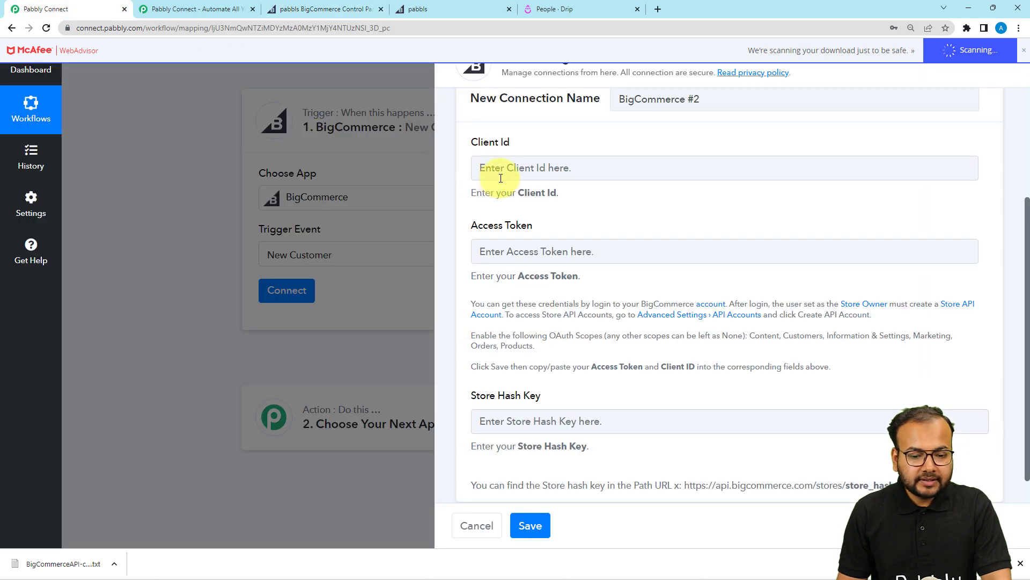
right_click(507, 167)
click(538, 251)
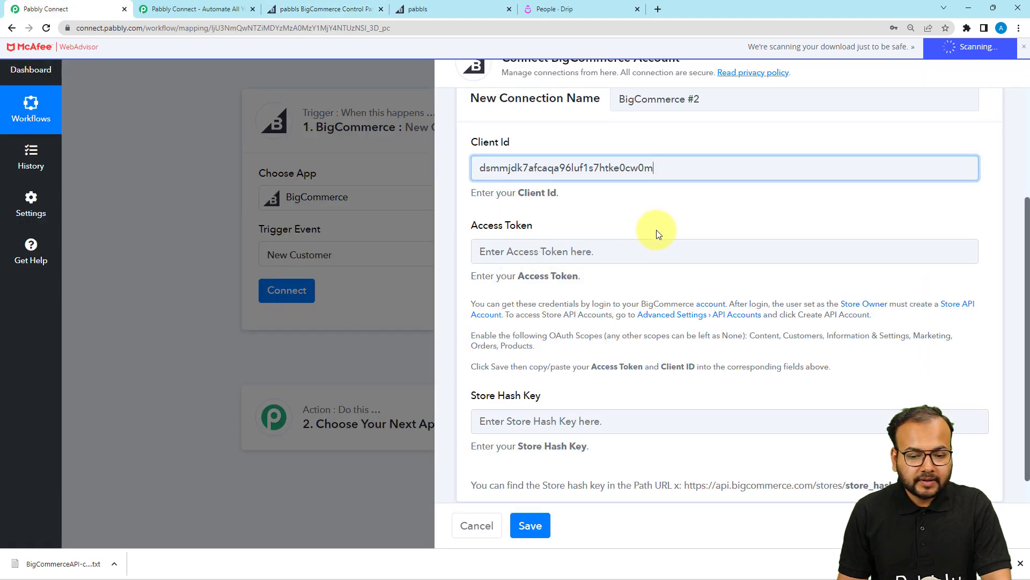
Copy the API account's access token into Pabbly Connect's Access Token field.
click(314, 8)
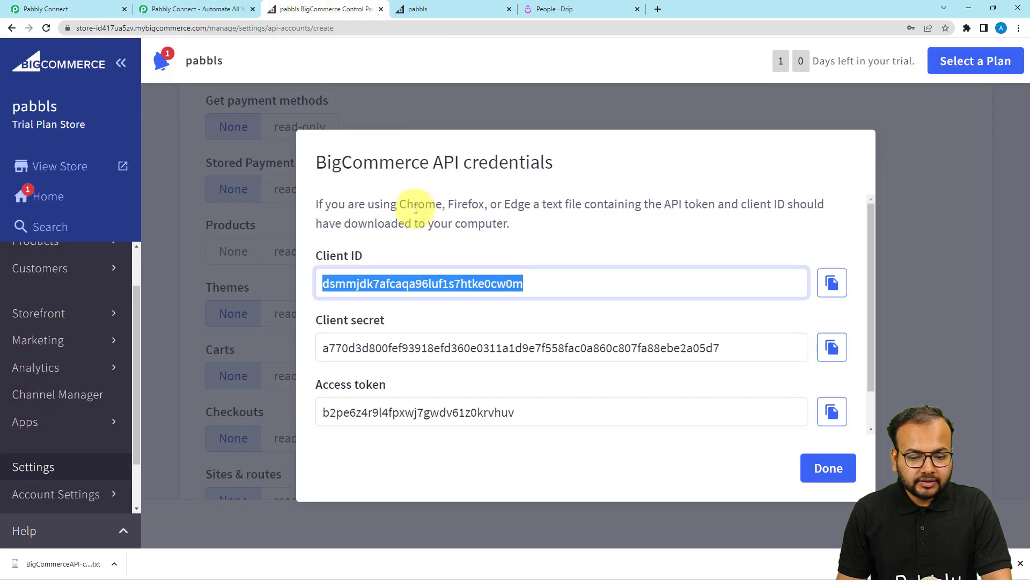
click(827, 420)
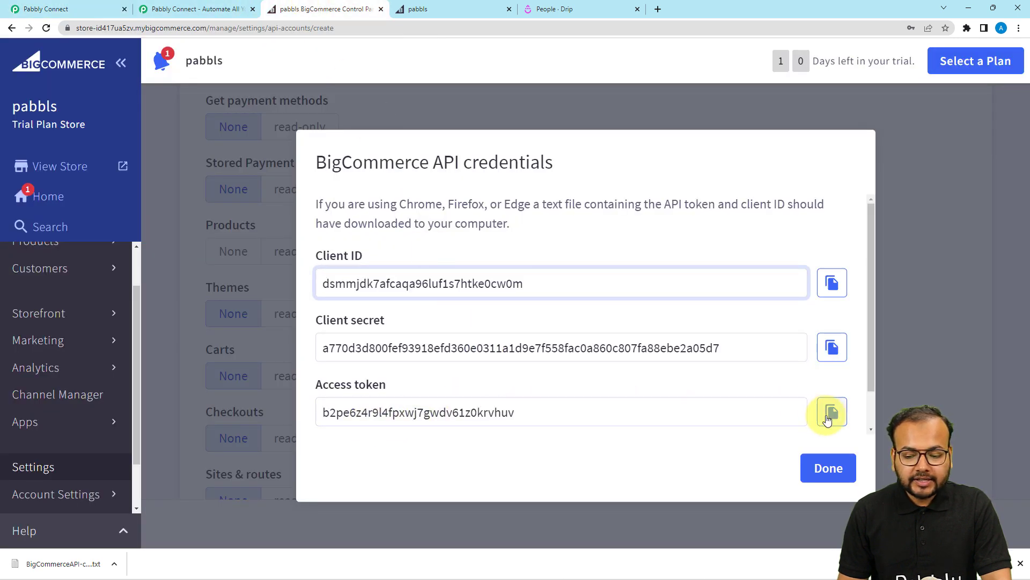
click(830, 412)
click(48, 9)
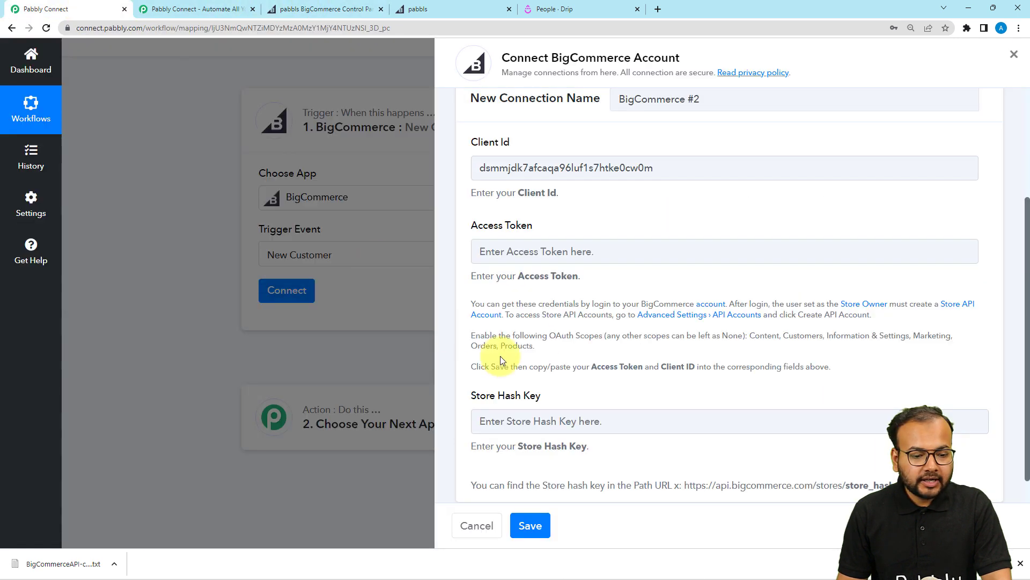
right_click(528, 249)
click(562, 340)
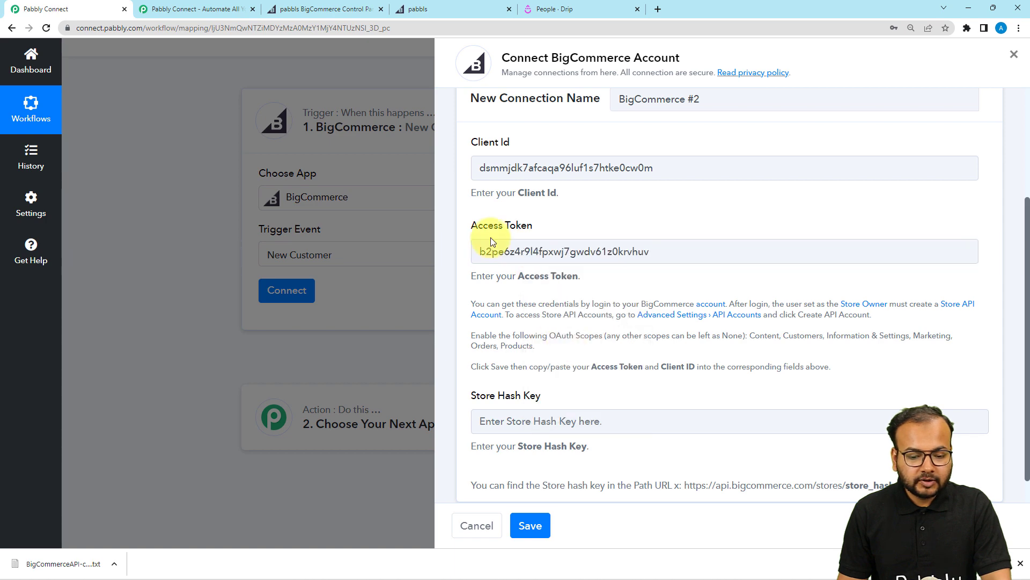
click(288, 10)
scroll(478, 329, down, 1)
scroll(543, 409, up, 1)
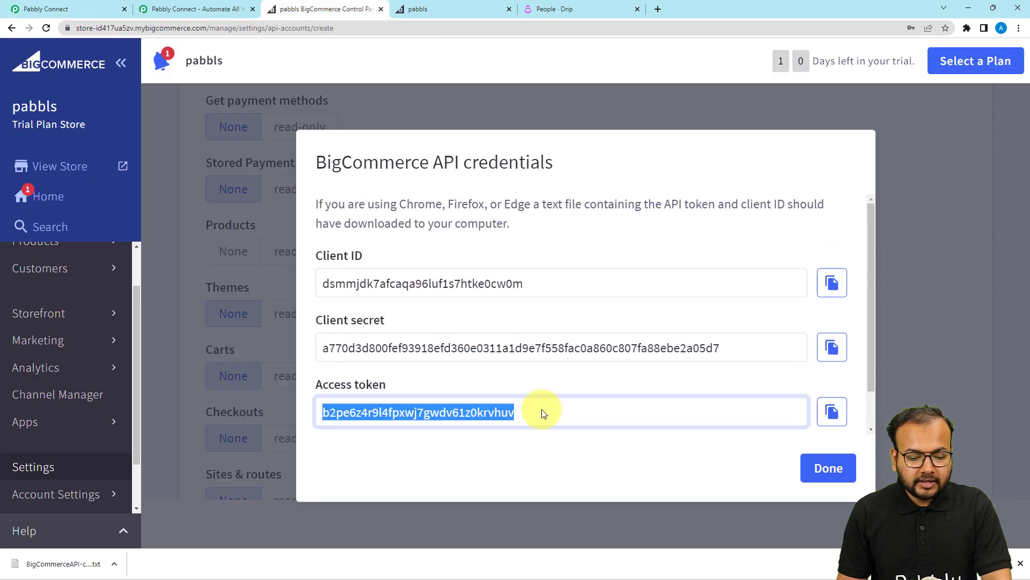
Close the credentials dialog and copy the store hash from the API PATH line in the downloaded file.
click(826, 468)
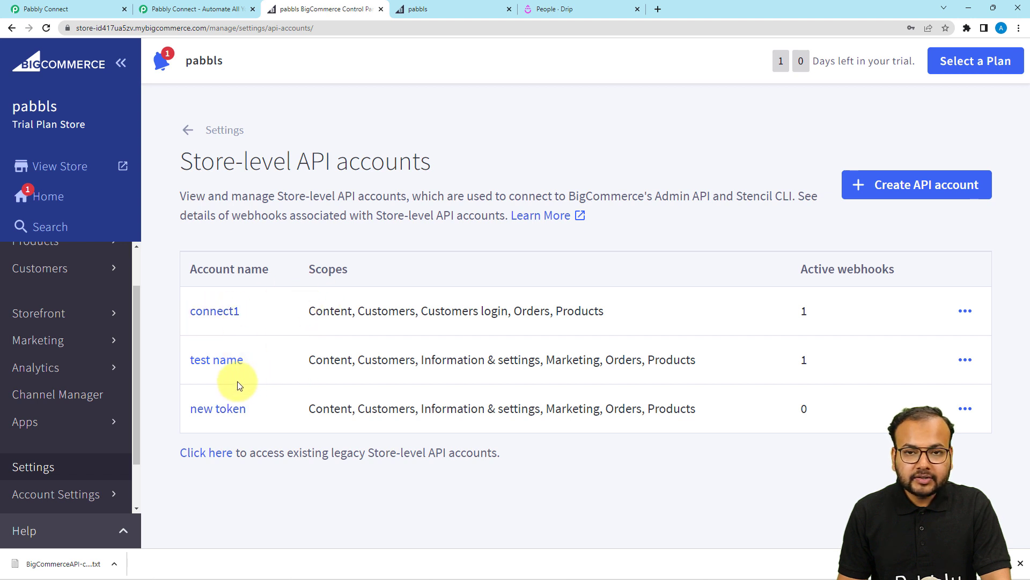
click(63, 568)
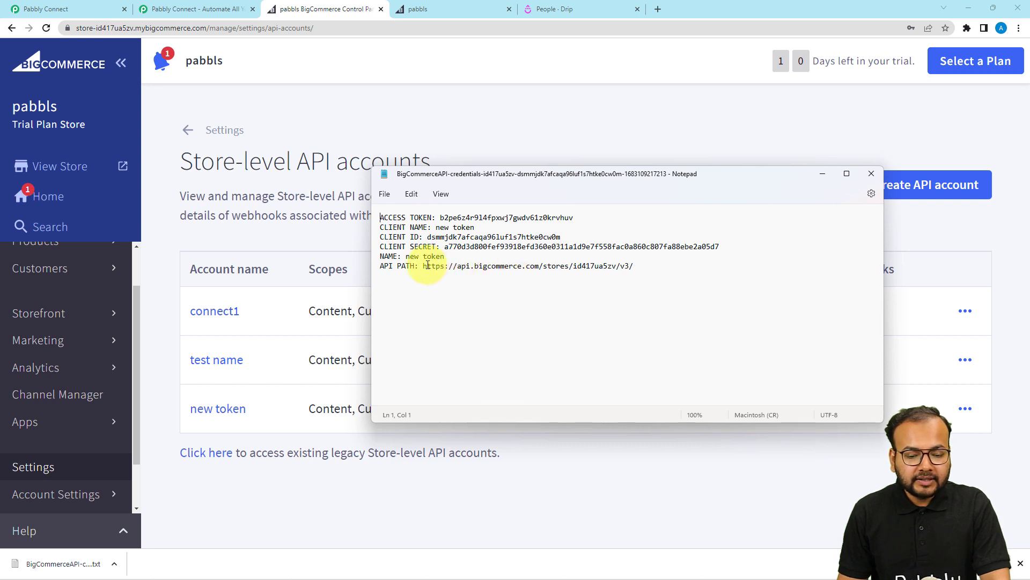
drag(424, 266, 566, 269)
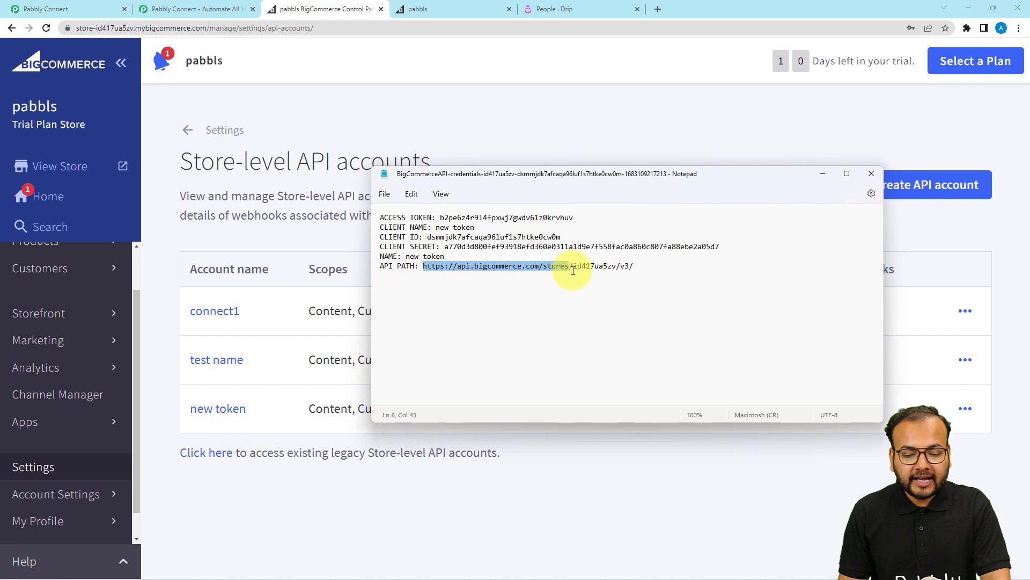
click(572, 271)
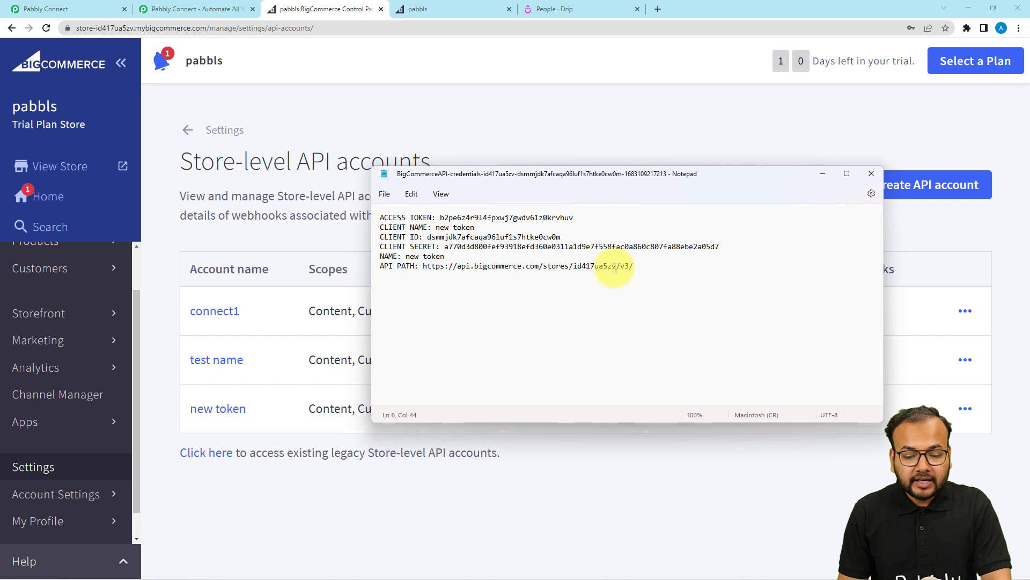
drag(616, 267, 577, 273)
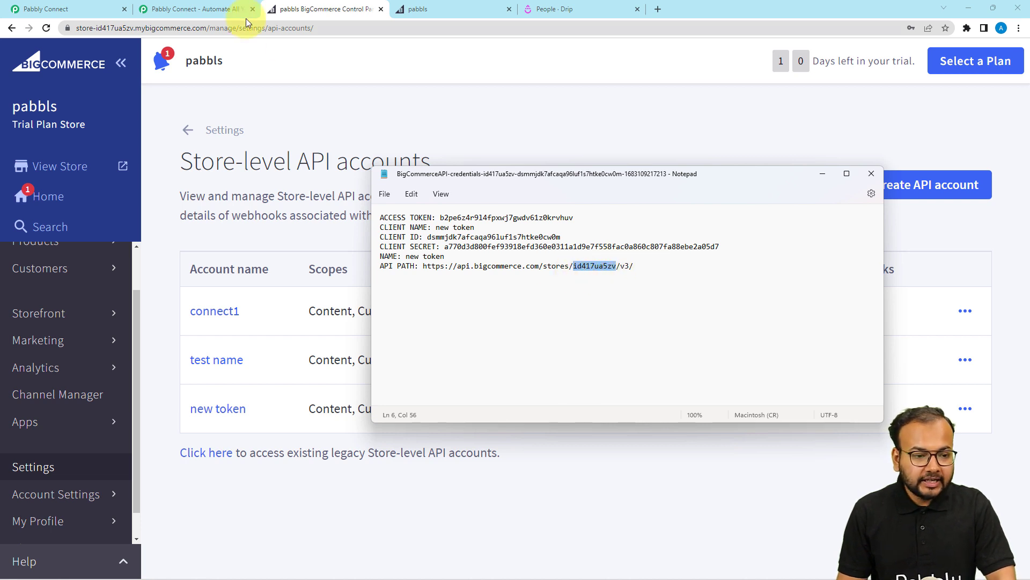
click(88, 9)
Paste the store hash into Store Hash Key and save the BigCommerce connection.
click(513, 418)
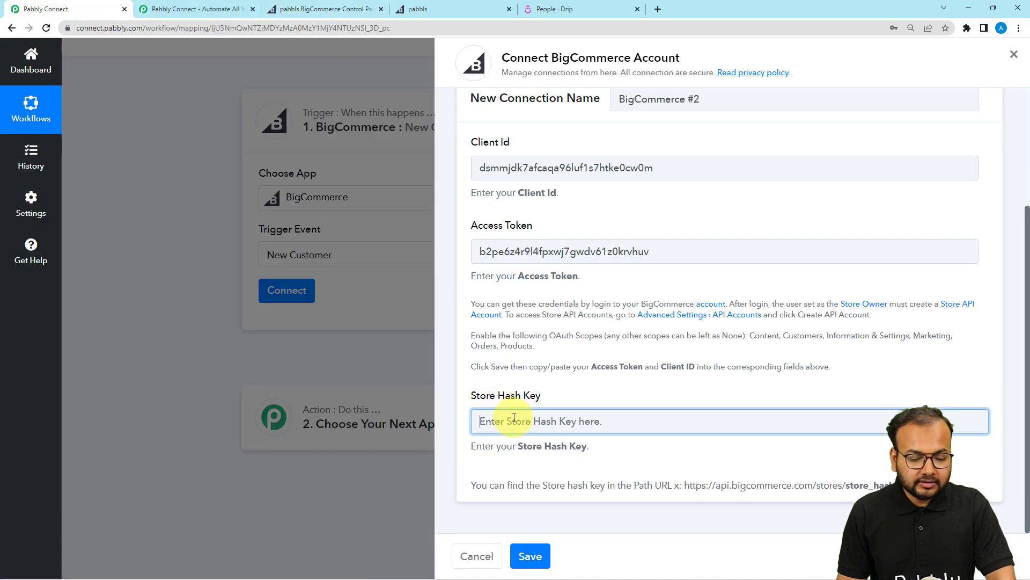
key(ctrl+v)
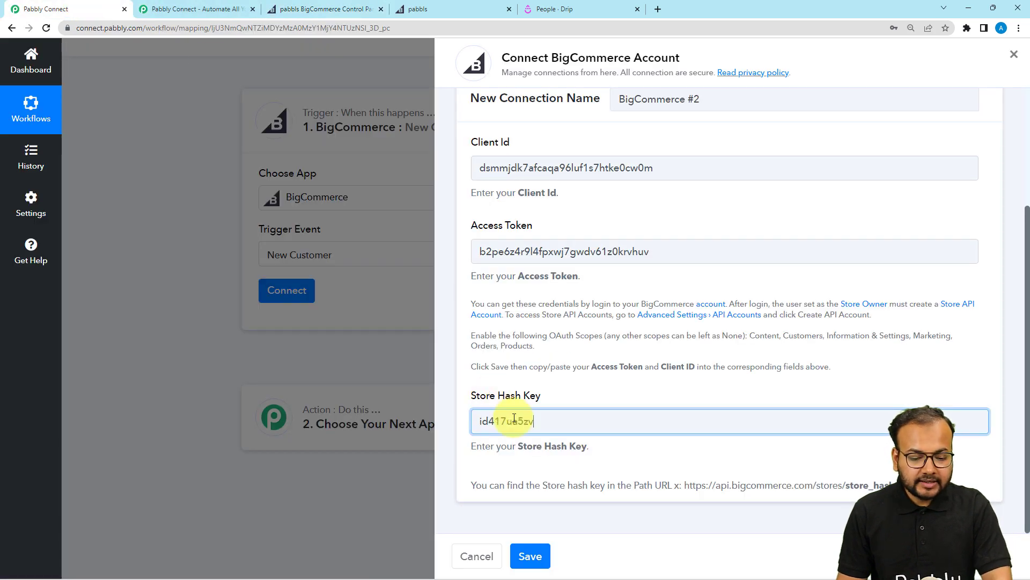
click(530, 555)
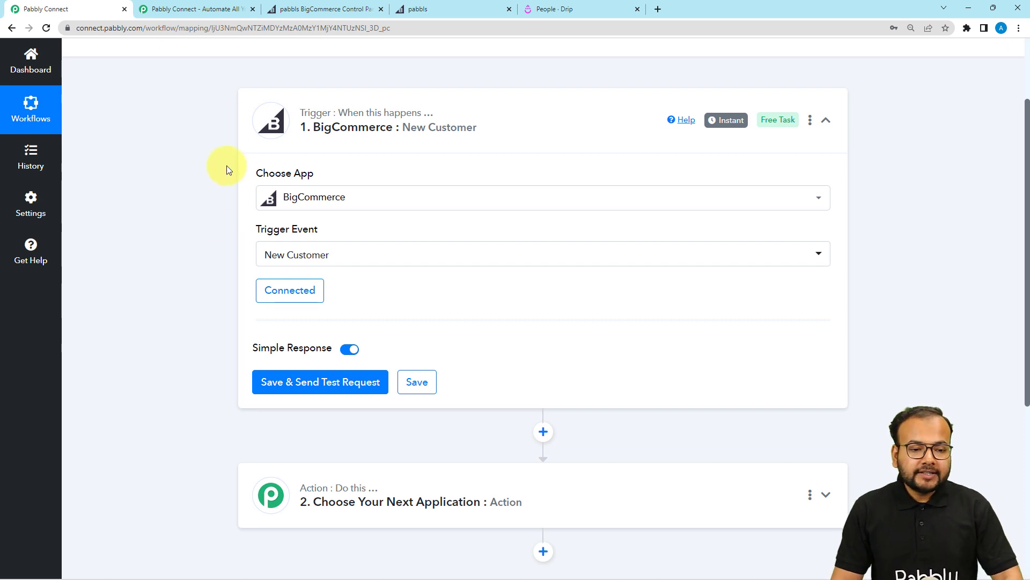
Send the trigger's test request so the workflow waits for a BigCommerce webhook response.
click(333, 9)
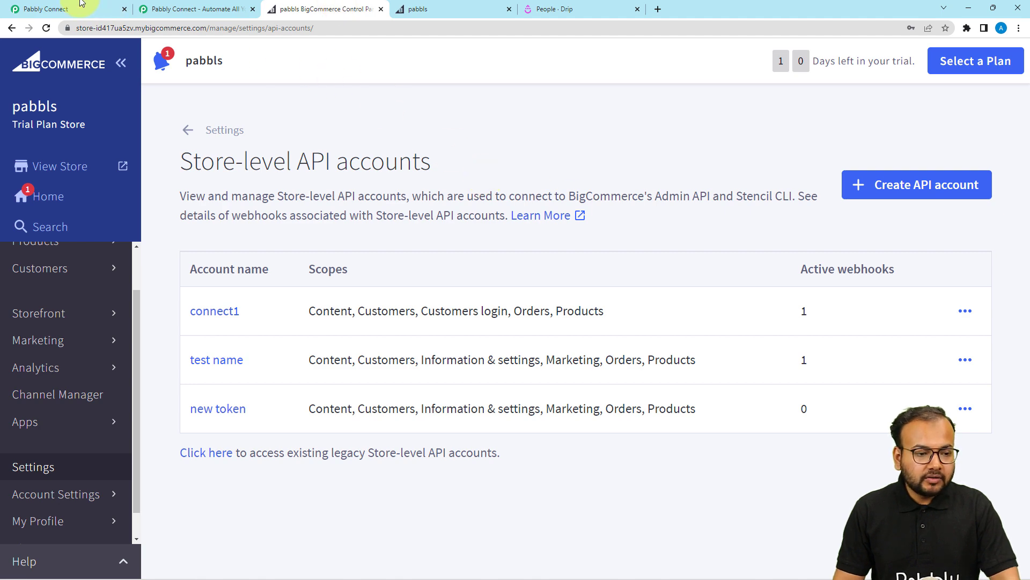
click(46, 9)
scroll(218, 257, down, 2)
click(293, 285)
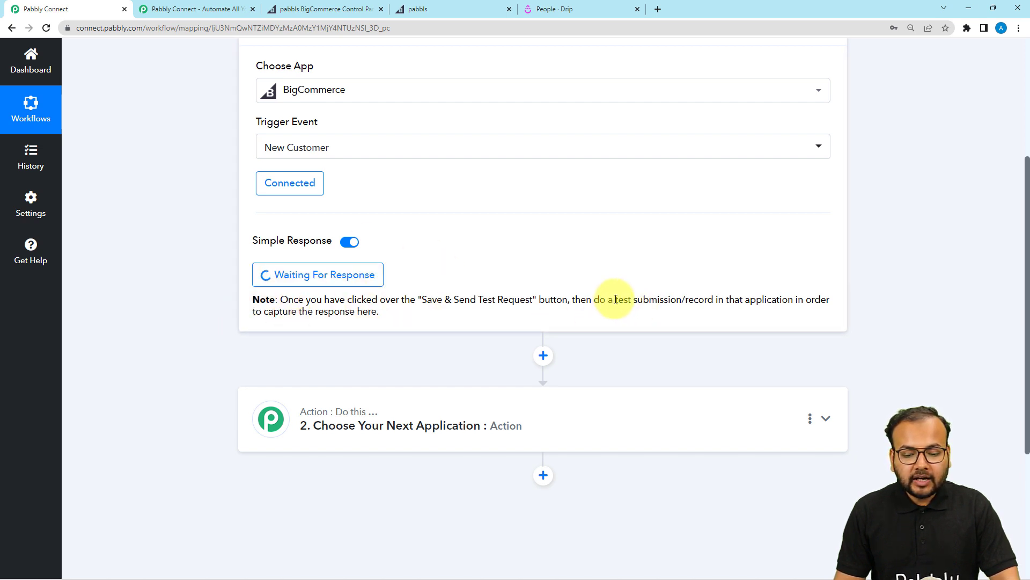
drag(616, 299, 683, 304)
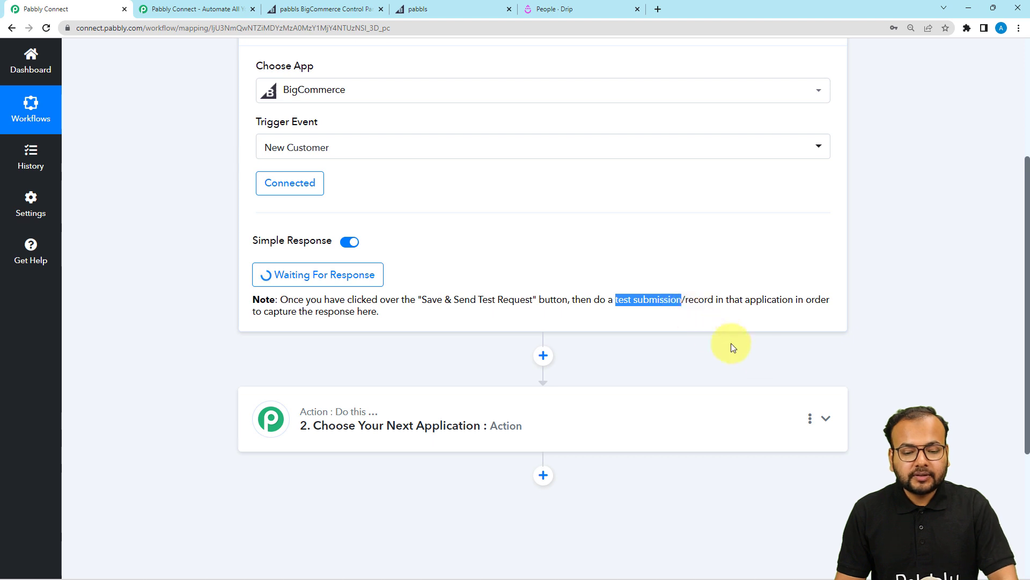
click(758, 351)
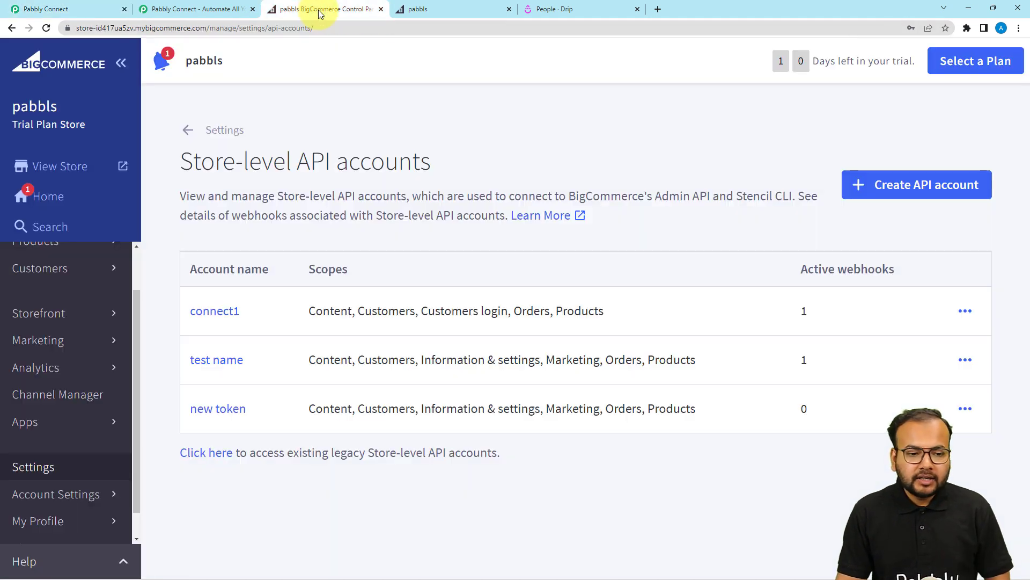
click(300, 10)
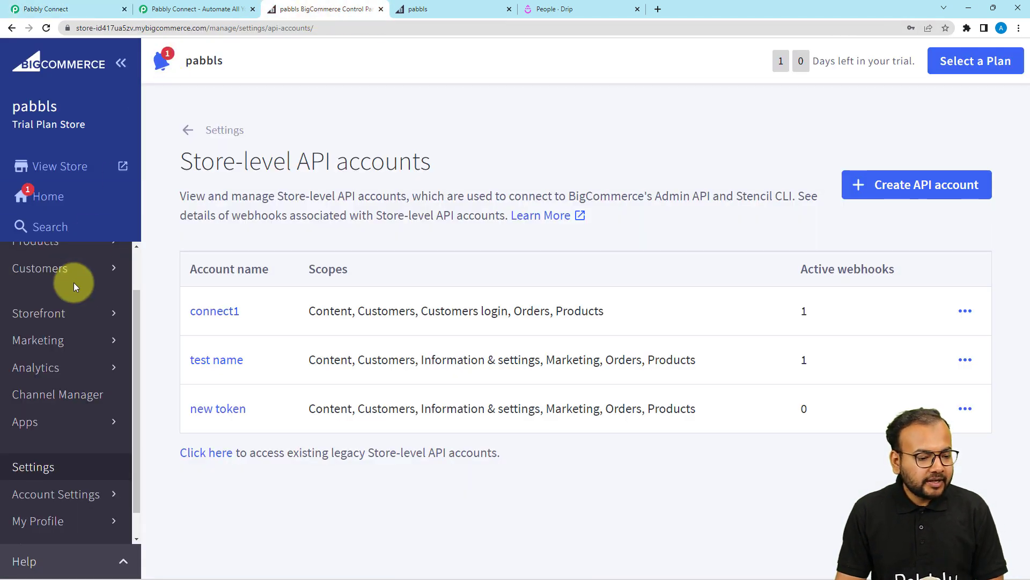
Open a new customer form and enter first name 'dummy', a last name and a test e-mail address.
scroll(78, 349, up, 1)
scroll(80, 378, down, 1)
scroll(78, 344, down, 1)
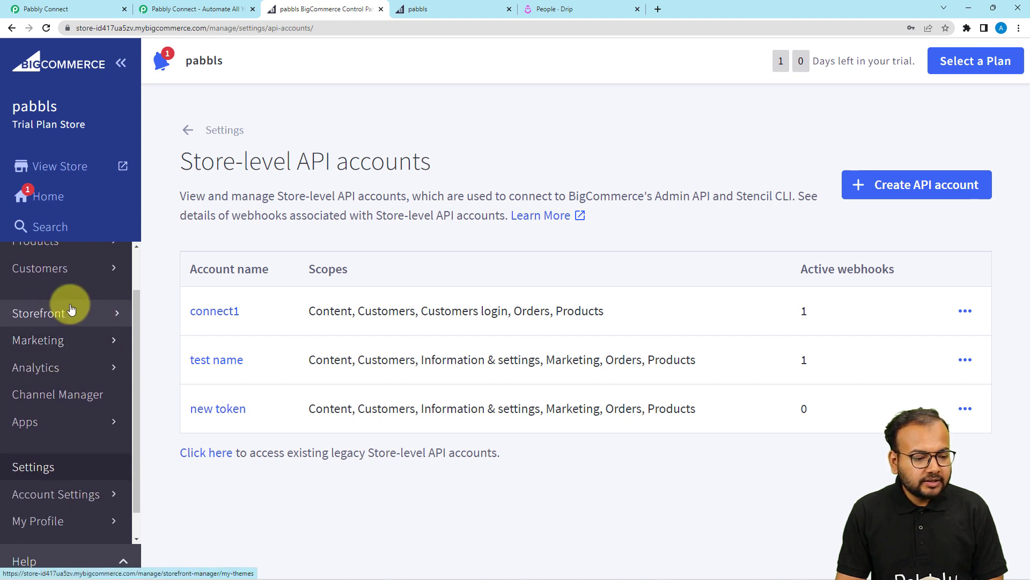
scroll(79, 317, up, 1)
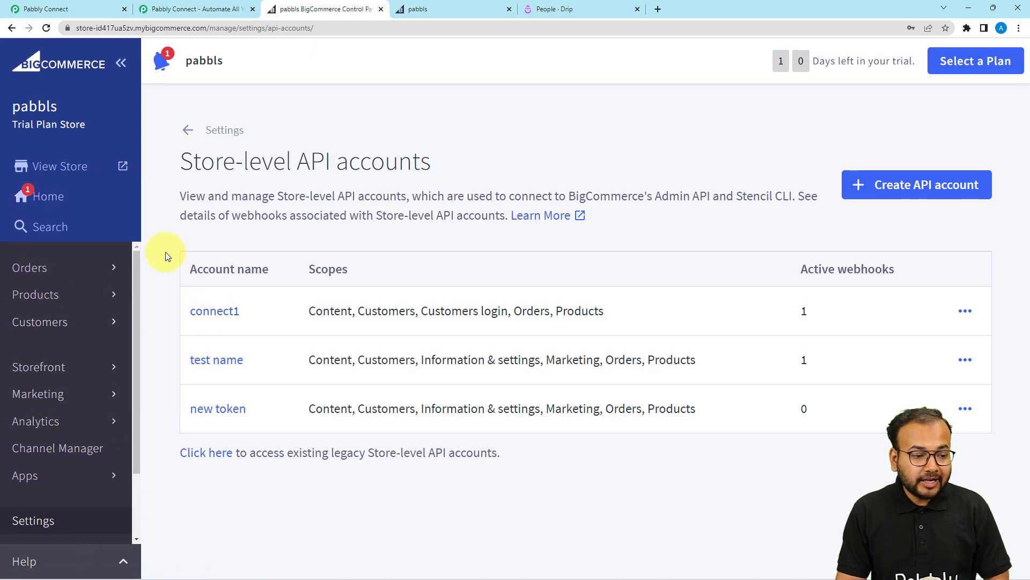
click(41, 324)
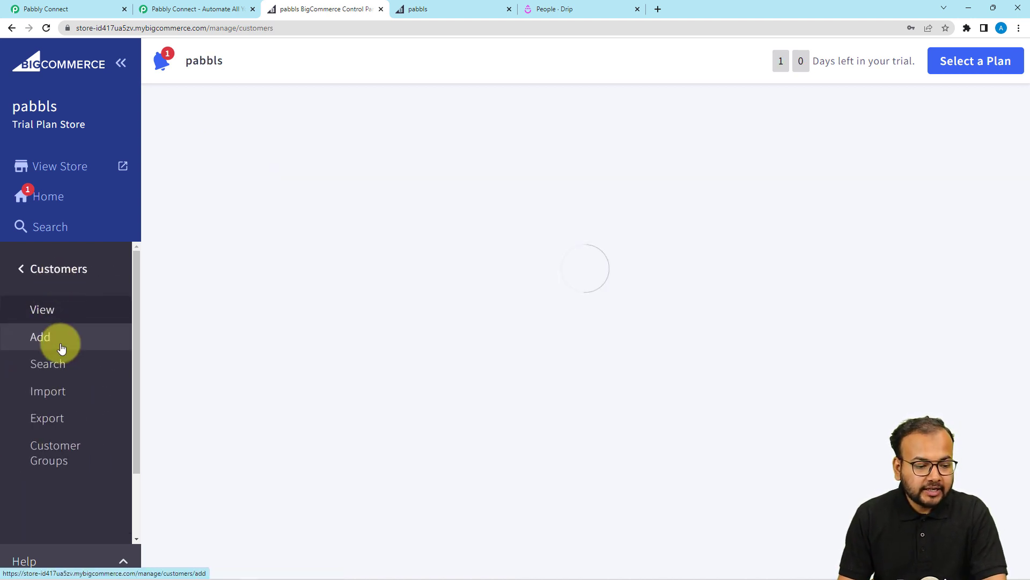
click(60, 349)
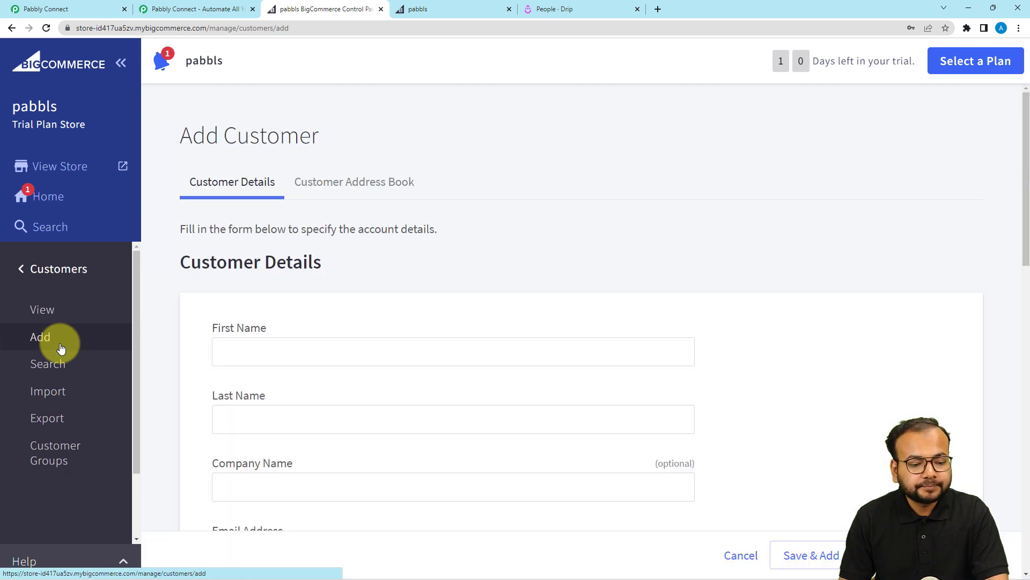
scroll(320, 375, down, 1)
click(330, 298)
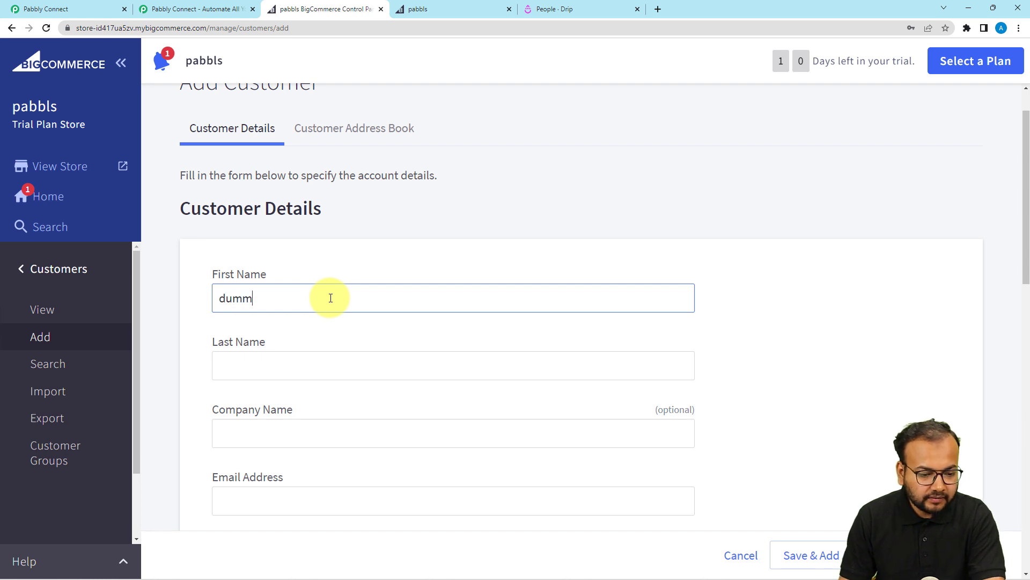
text(dummy)
scroll(292, 352, down, 2)
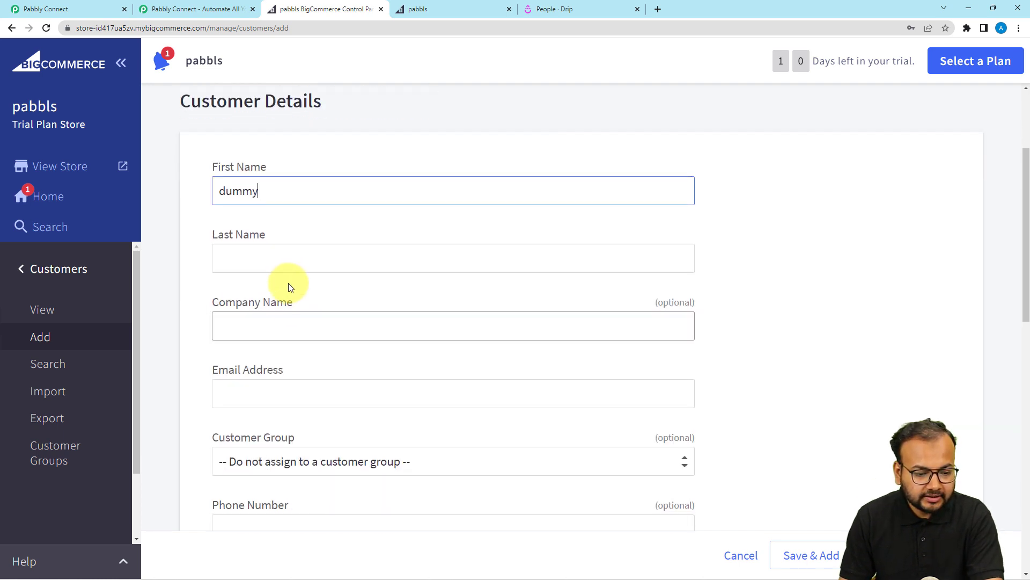
click(287, 257)
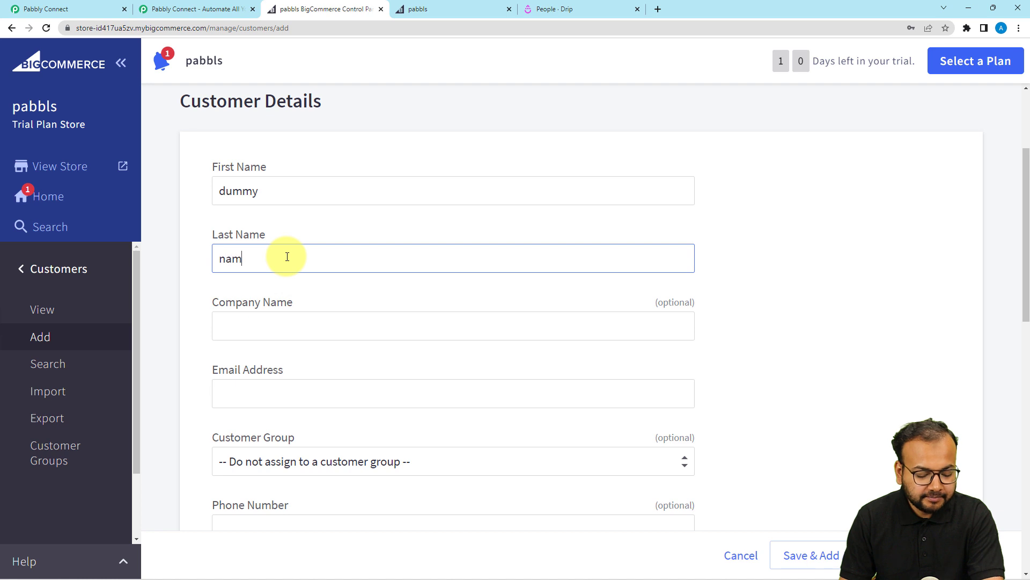
scroll(287, 257, down, 2)
click(289, 278)
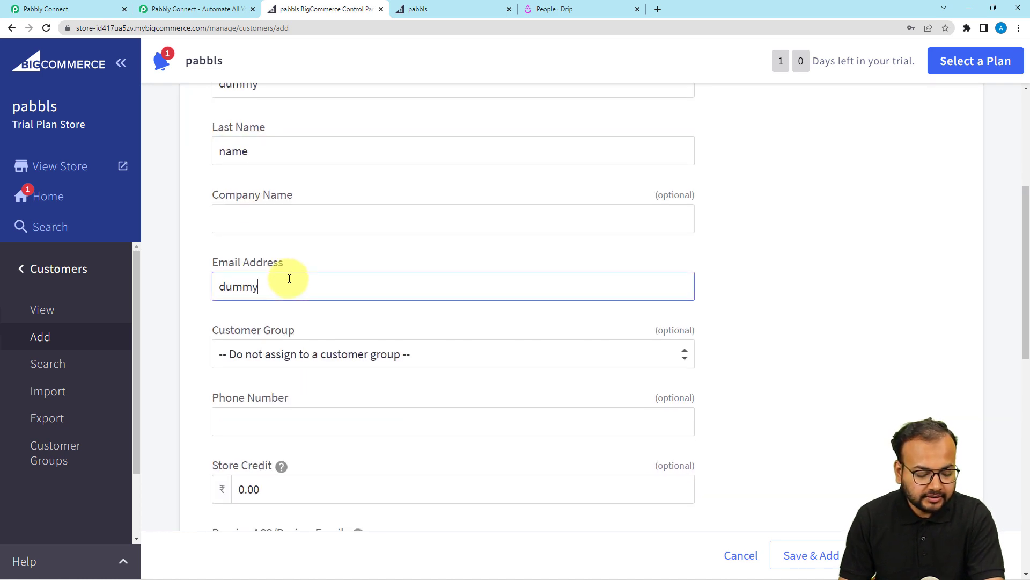
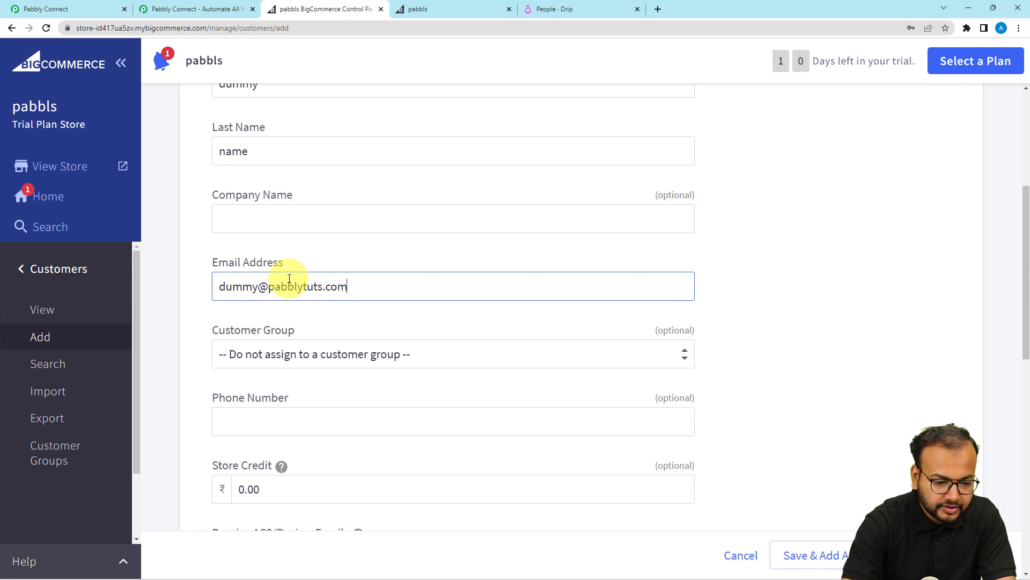
click(321, 311)
Add the customer's phone number and a generated strong password, then save the customer.
scroll(322, 308, down, 3)
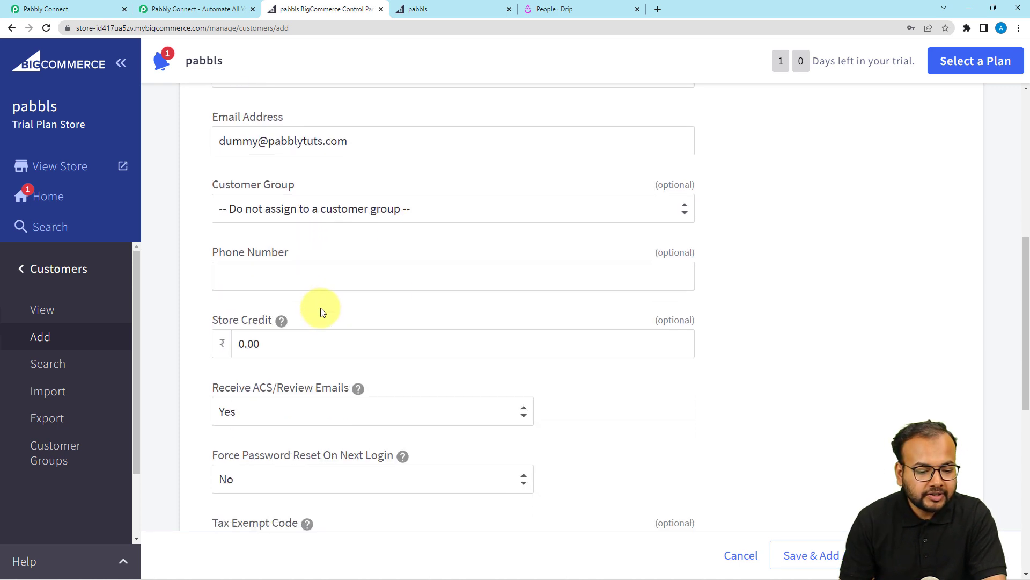
click(330, 263)
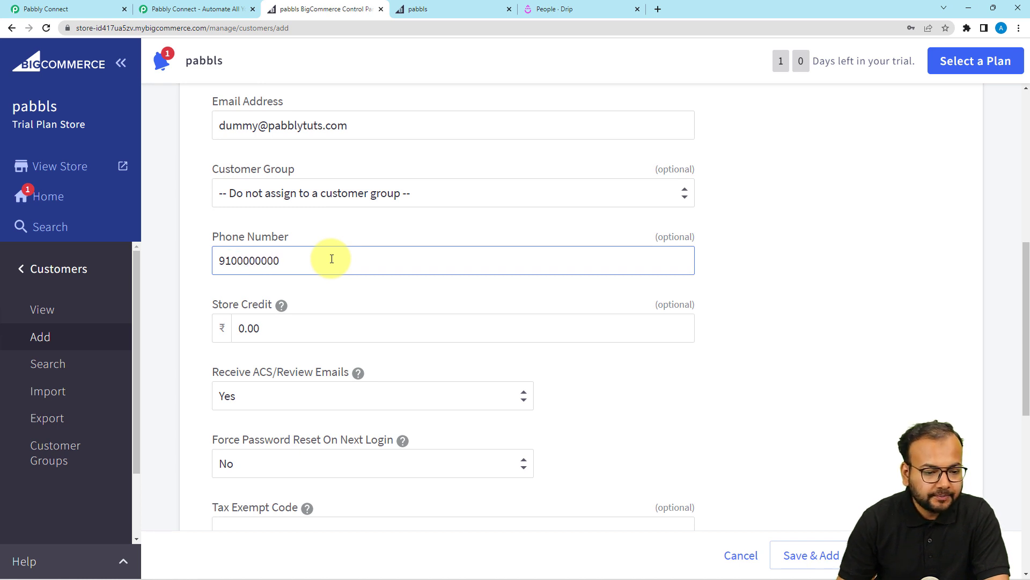
scroll(332, 259, down, 3)
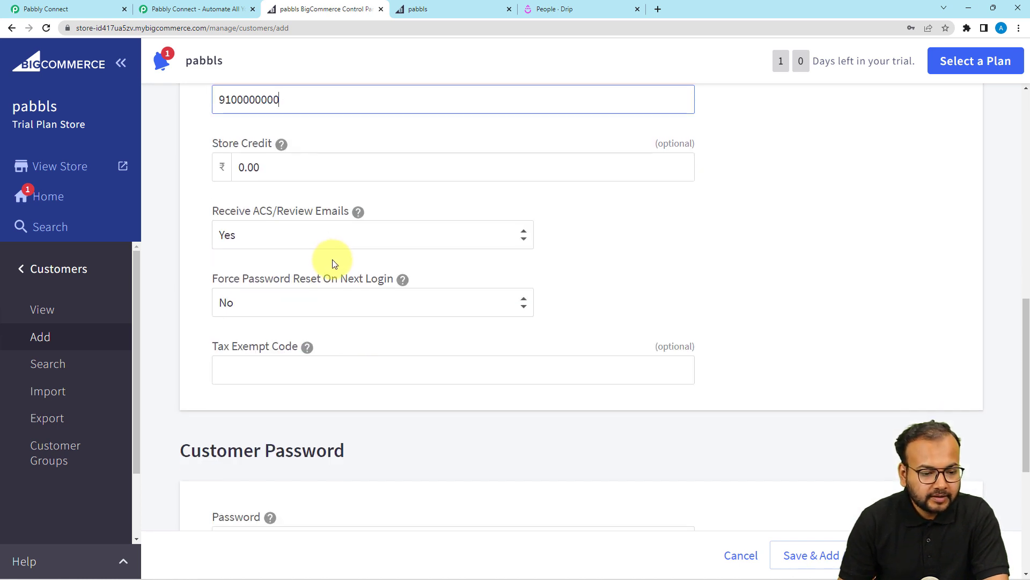
scroll(338, 264, up, 1)
scroll(344, 268, down, 1)
scroll(348, 275, down, 2)
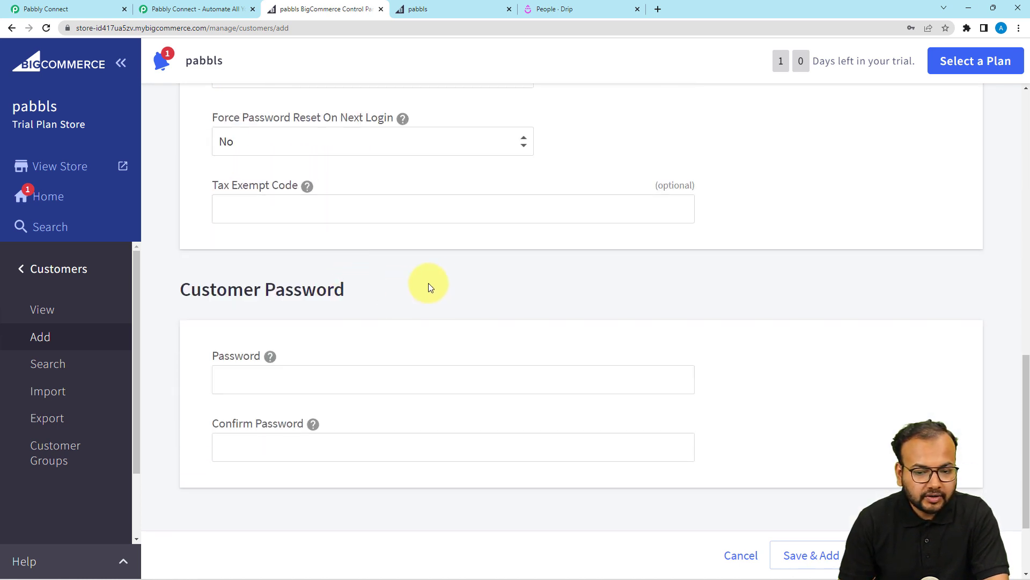
click(349, 379)
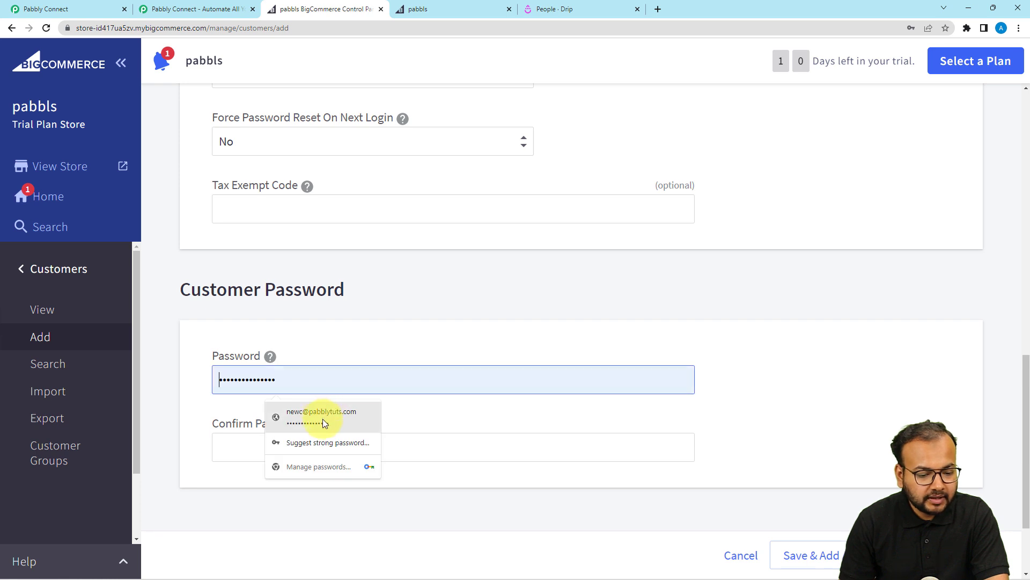
click(354, 443)
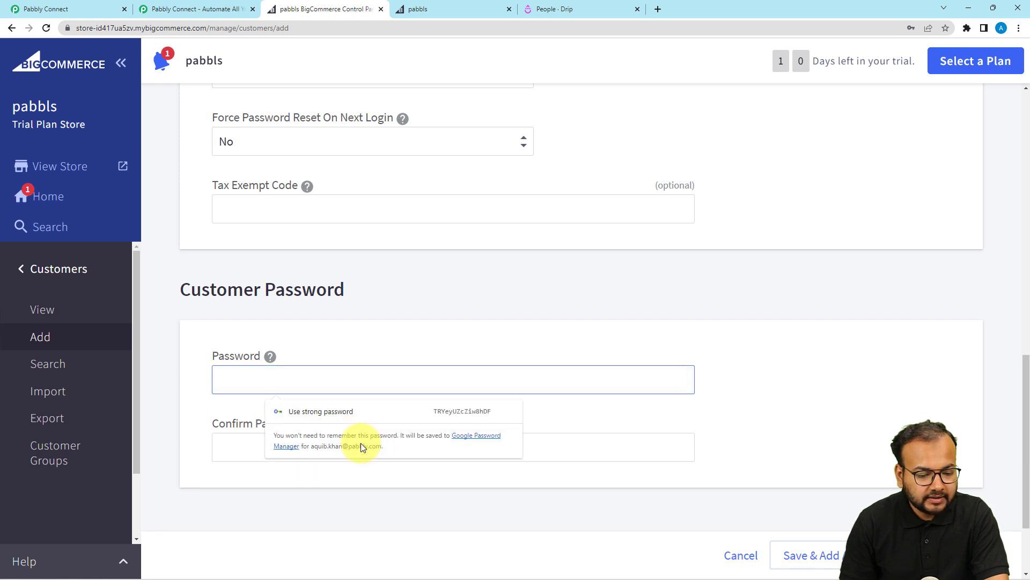
click(444, 410)
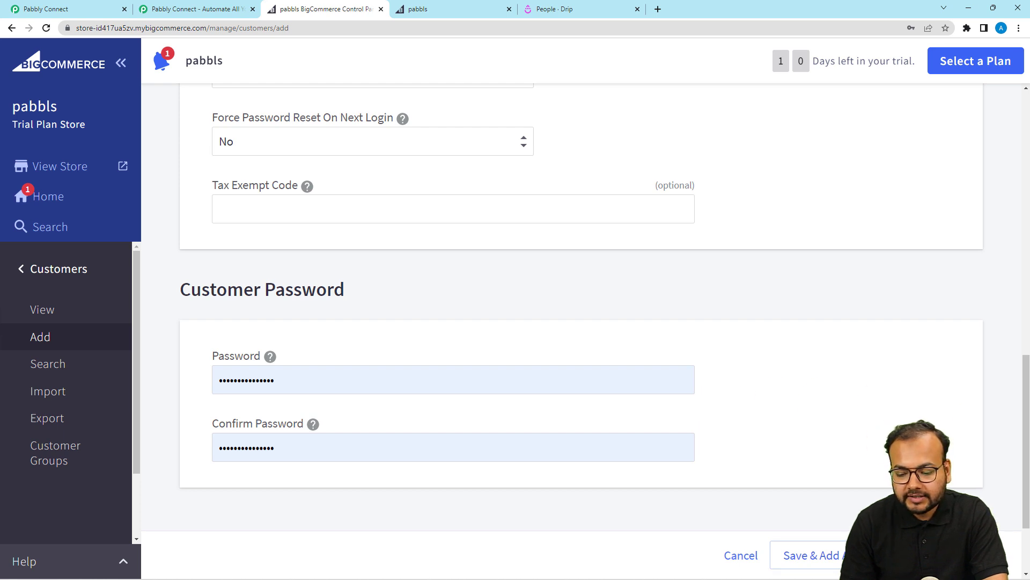
key(Return)
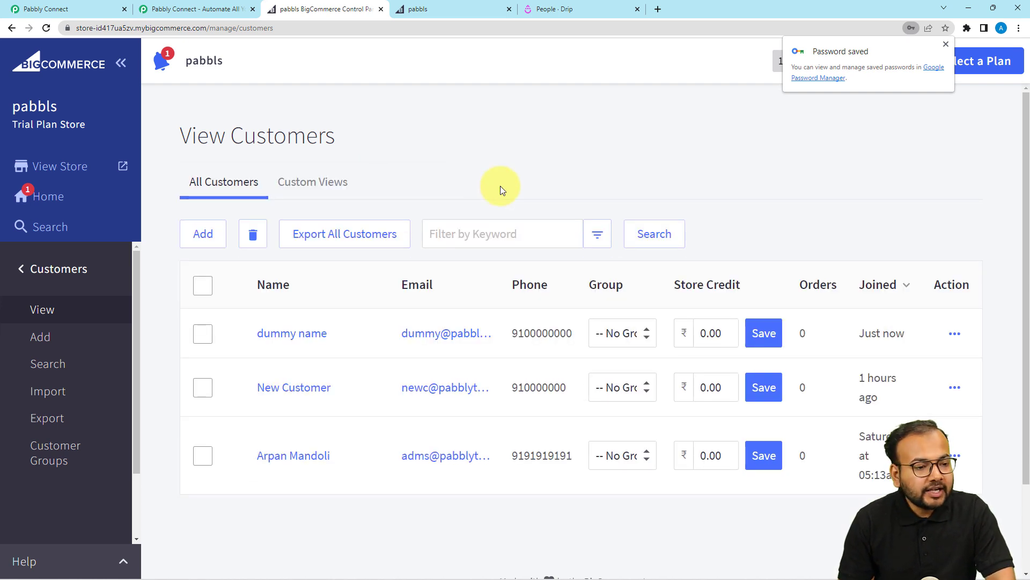
Return to the workflow and review the captured new-customer webhook response (Data Id 3).
click(74, 13)
scroll(153, 223, down, 2)
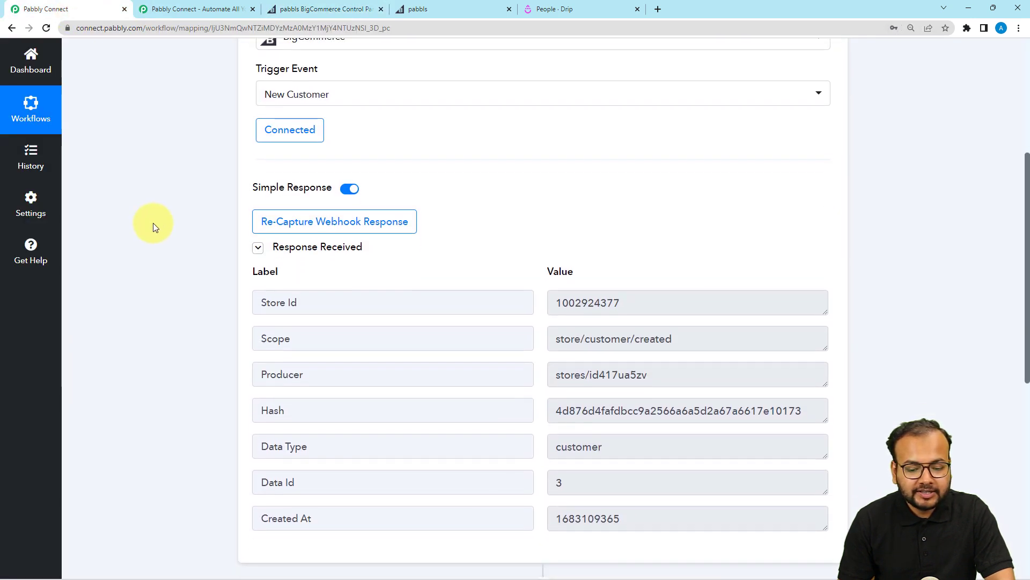
scroll(153, 223, down, 1)
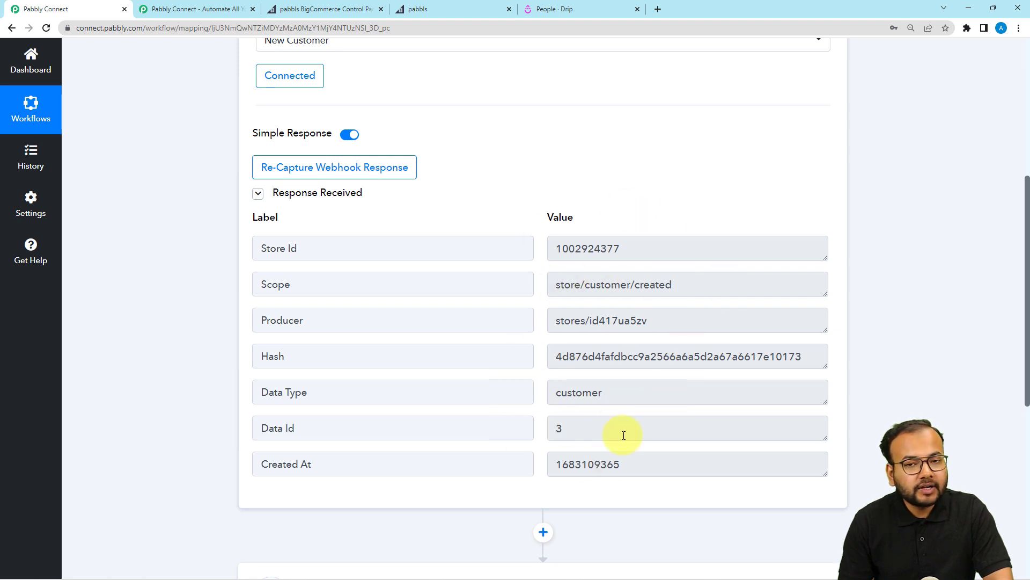
scroll(628, 439, down, 2)
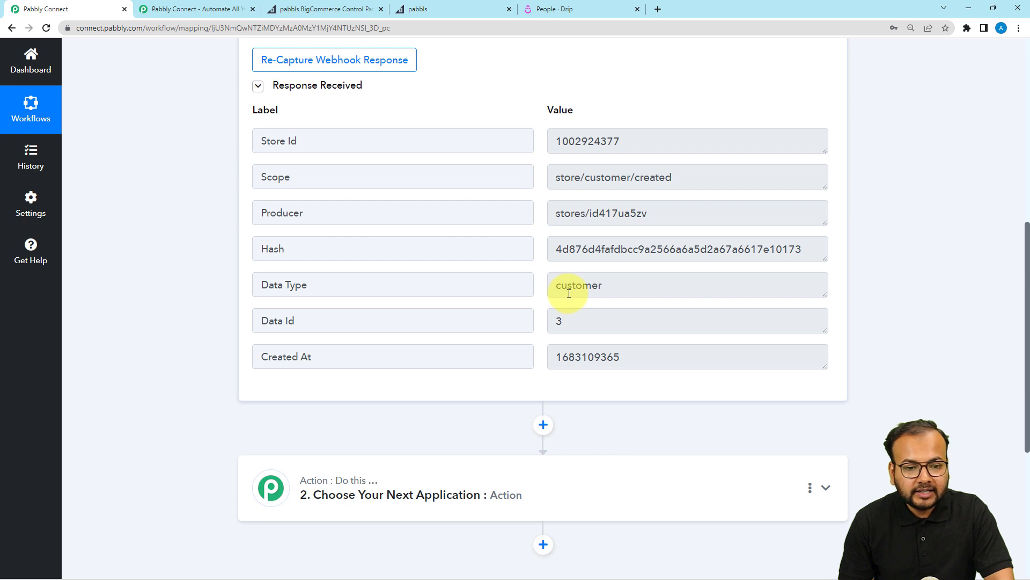
scroll(568, 292, down, 2)
Set the second step to BigCommerce's Get Customer By Id action.
click(416, 389)
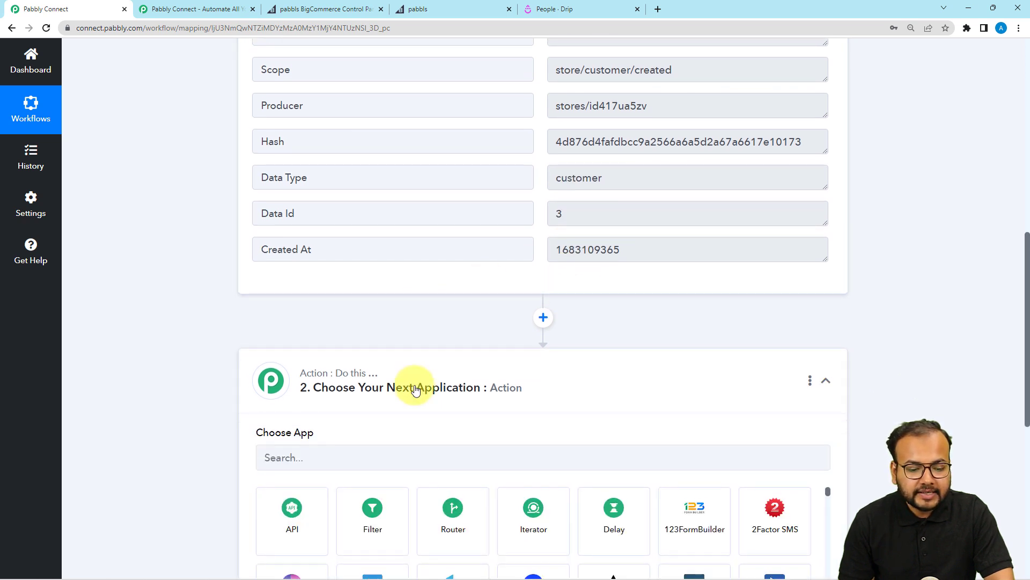
scroll(415, 389, down, 2)
click(412, 350)
text(b)
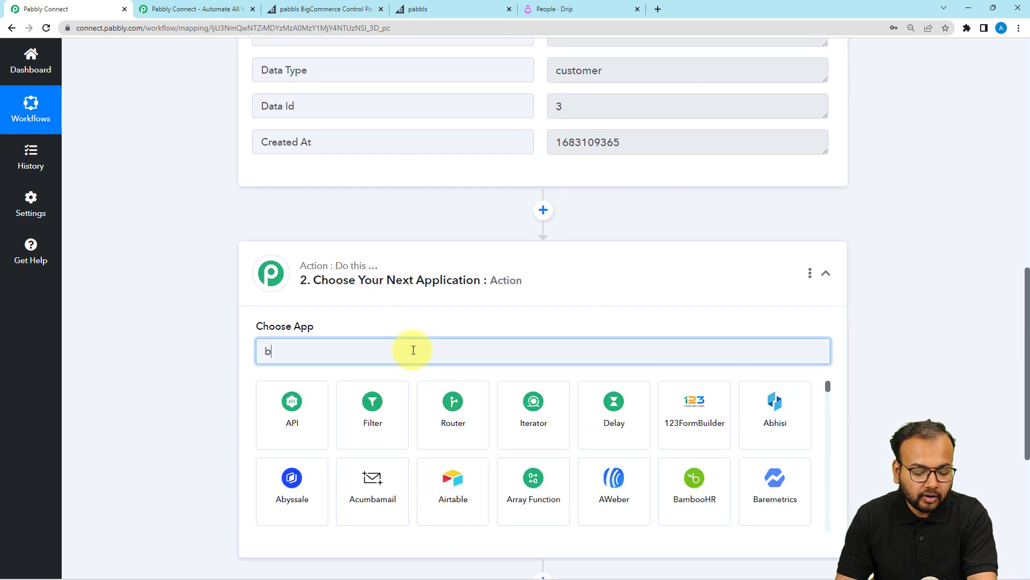
text(ig)
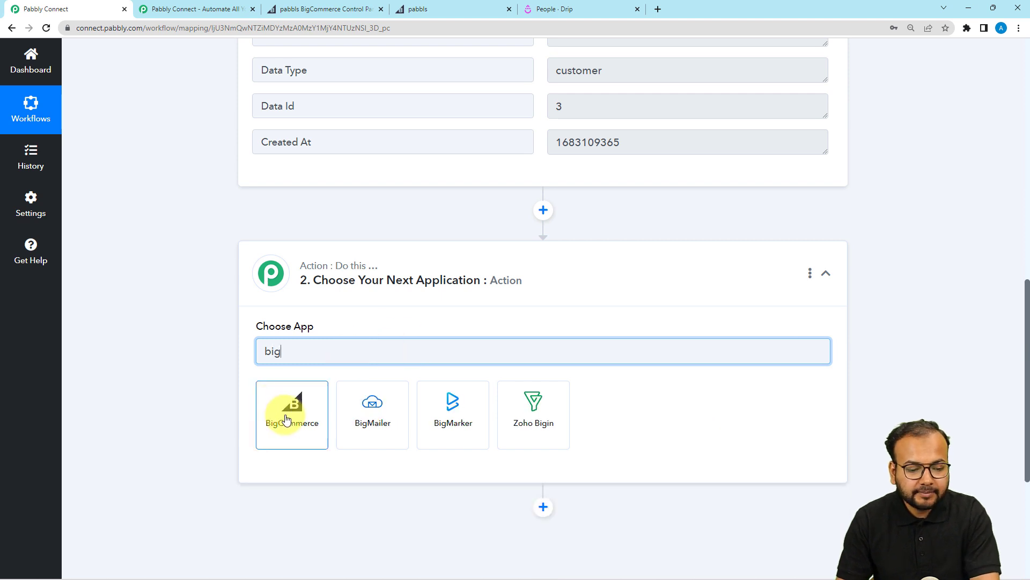
click(286, 419)
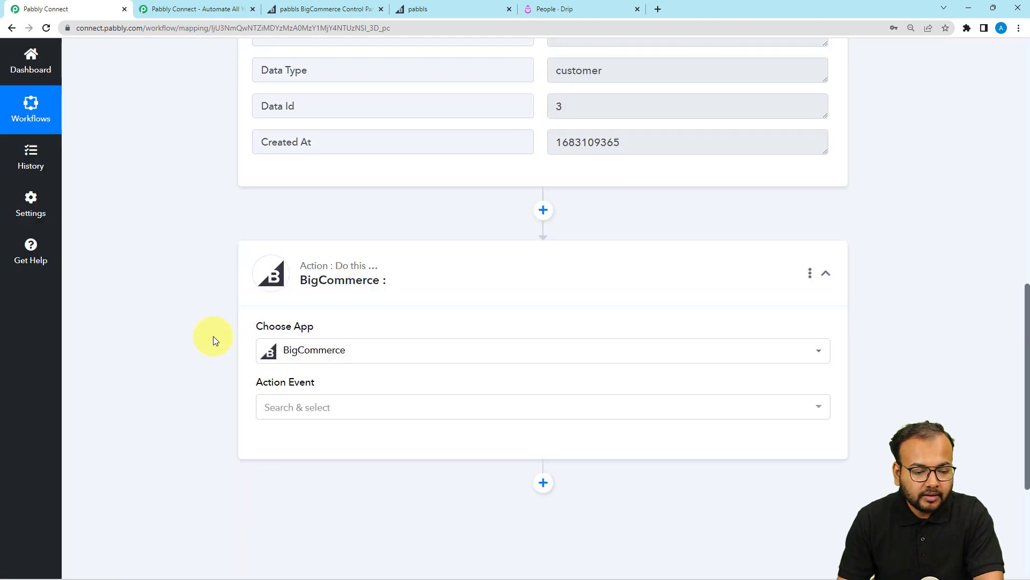
scroll(214, 335, down, 3)
click(352, 247)
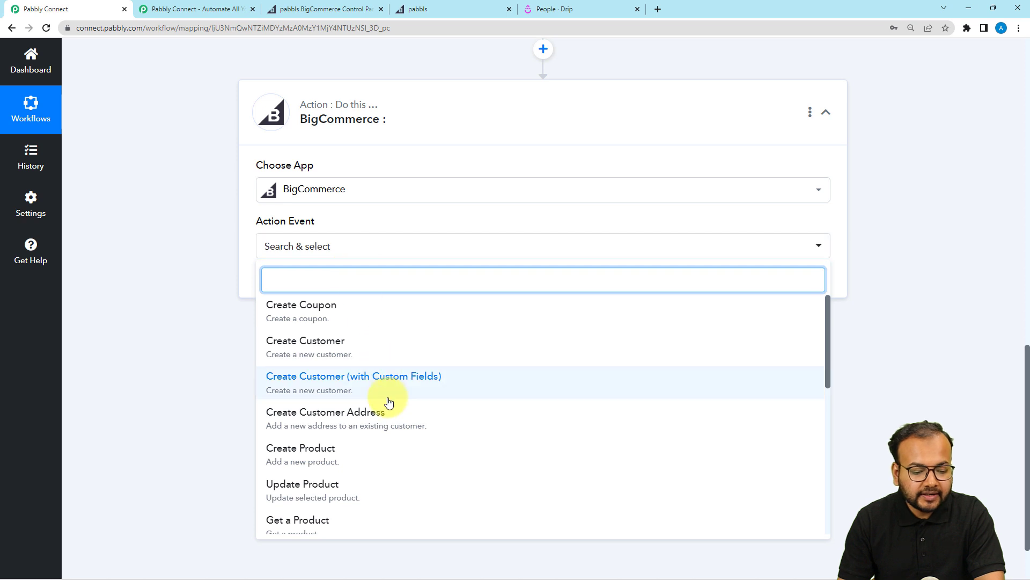
scroll(389, 403, down, 3)
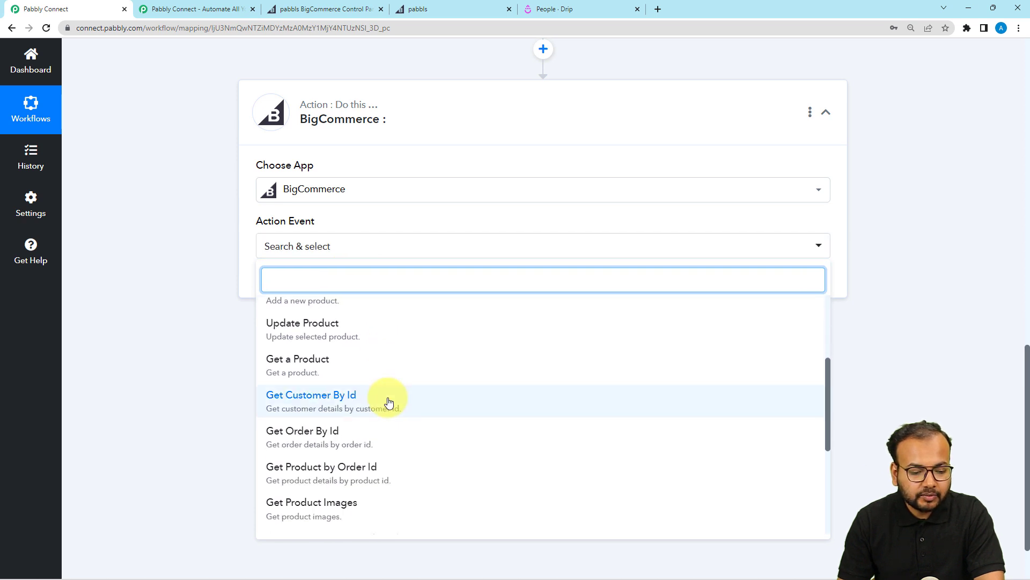
click(333, 403)
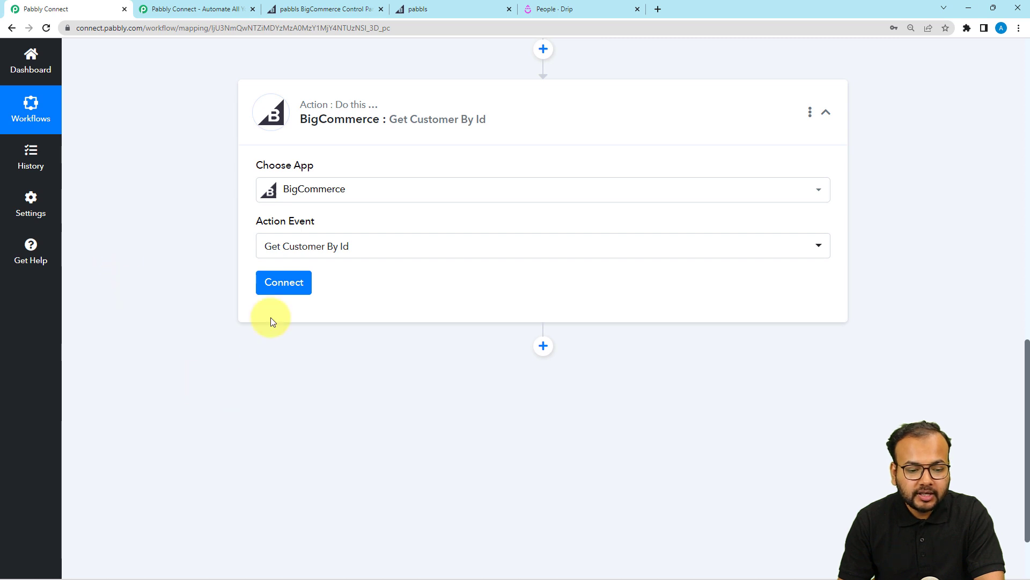
Link the Get Customer By Id step to the existing BigCommerce #2 connection.
click(295, 282)
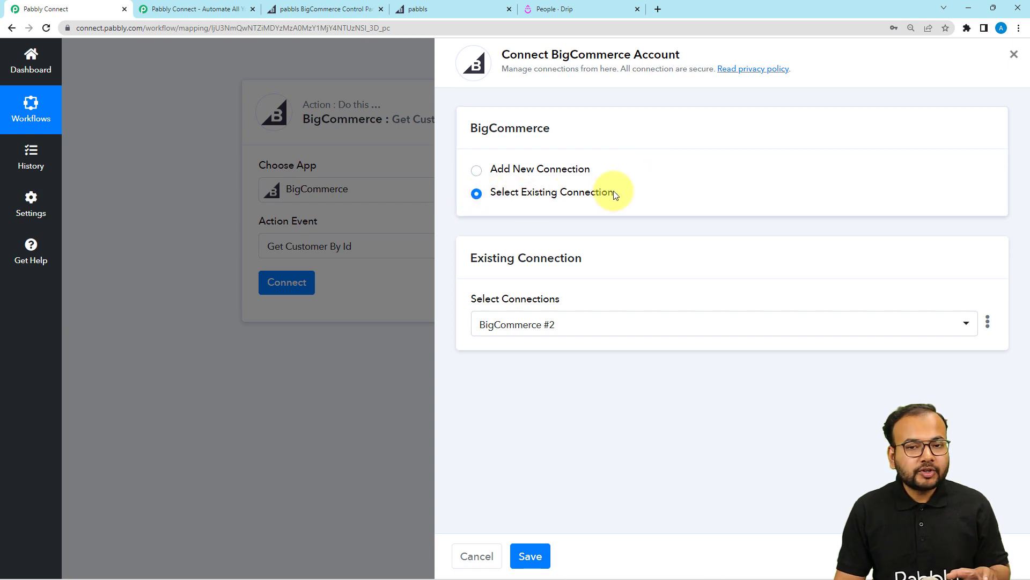
click(630, 328)
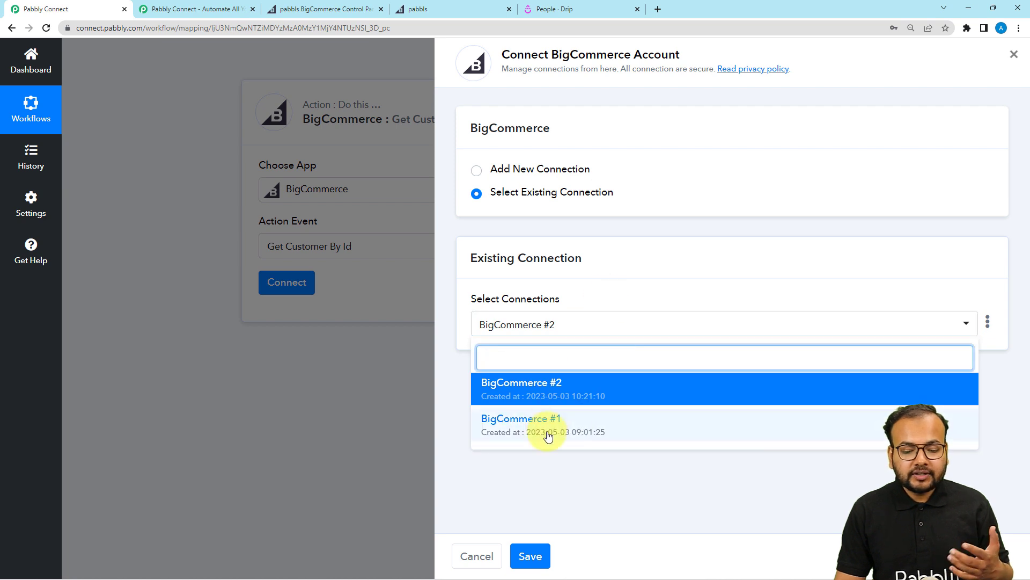
click(536, 396)
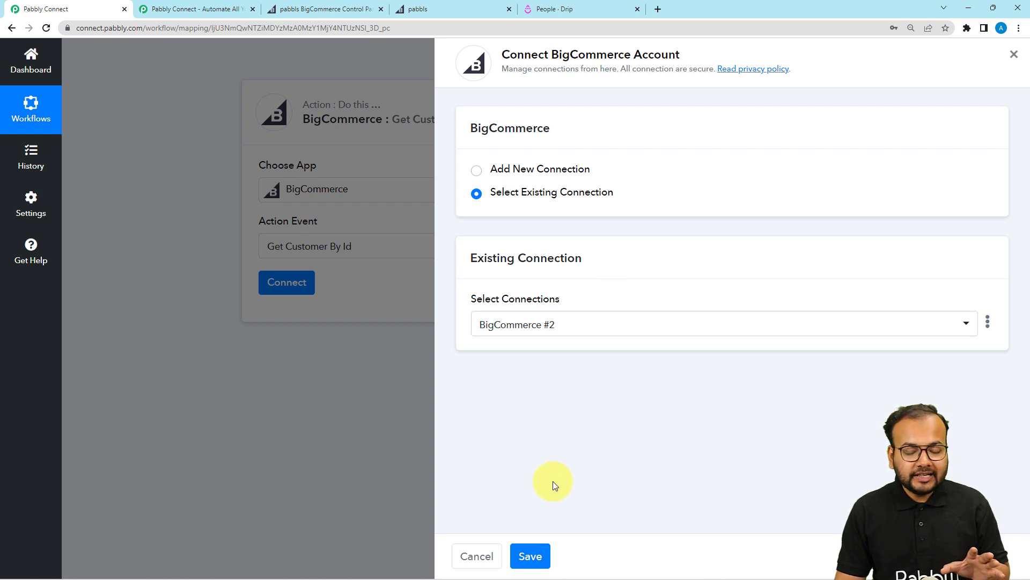
click(530, 556)
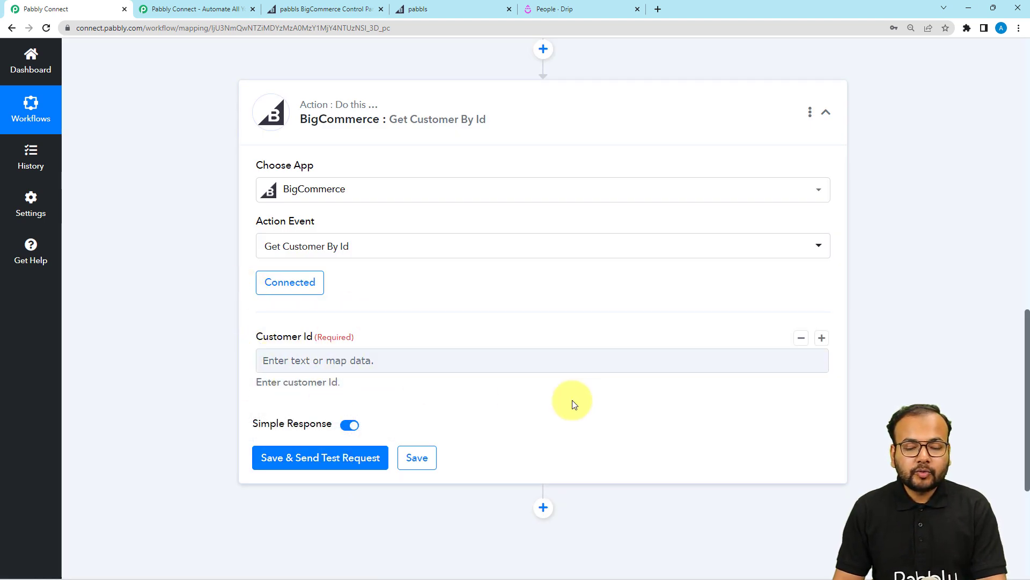
Map Data Id : 3 from the BigCommerce: New Customer trigger into Customer Id.
scroll(572, 402, up, 6)
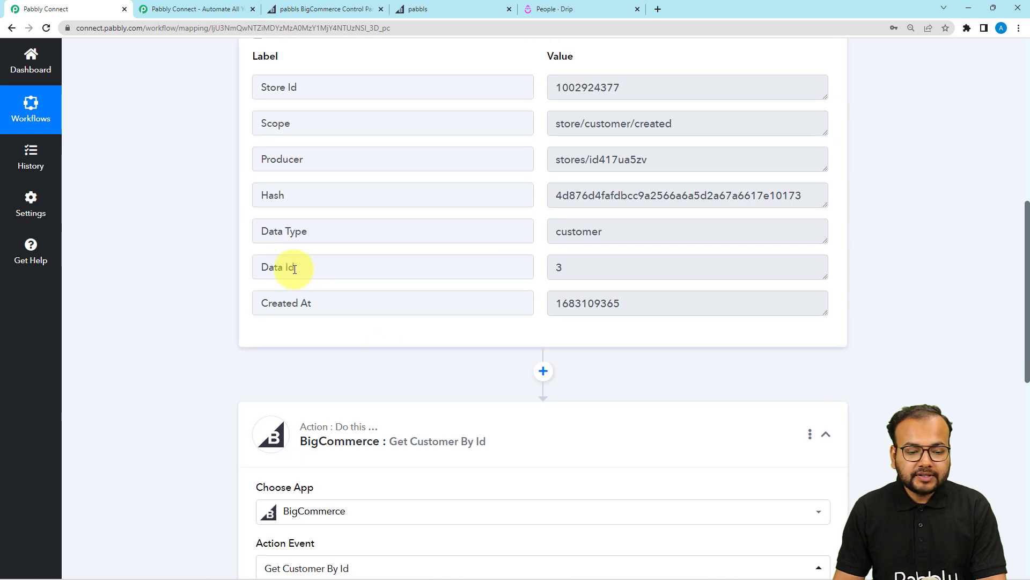
drag(294, 268, 259, 268)
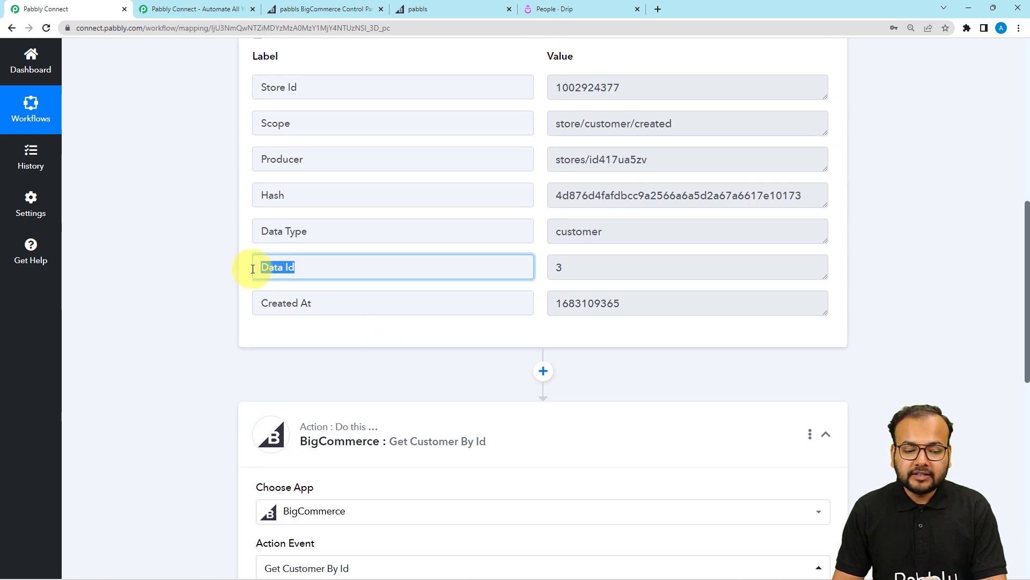
click(237, 303)
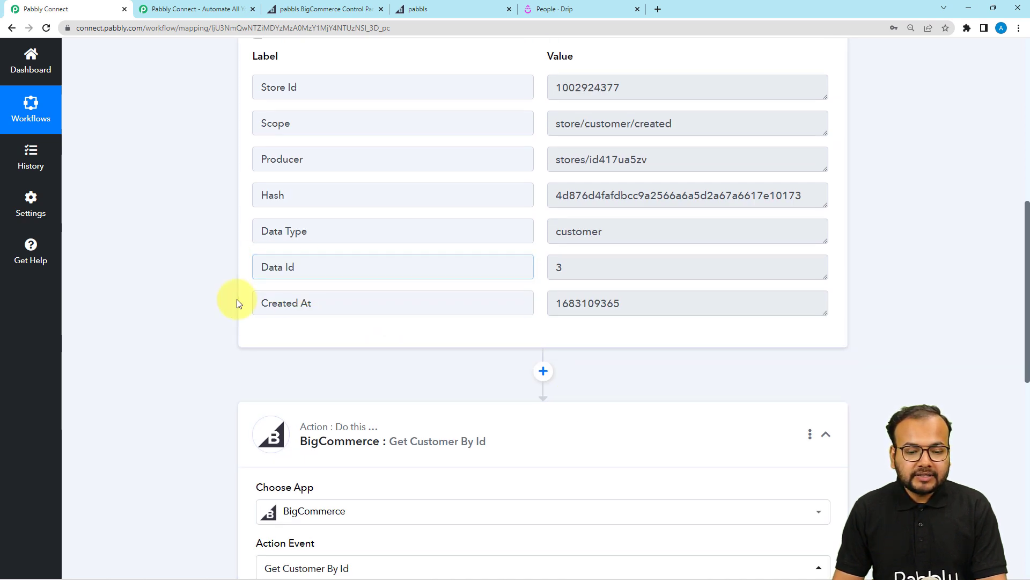
scroll(207, 329, down, 6)
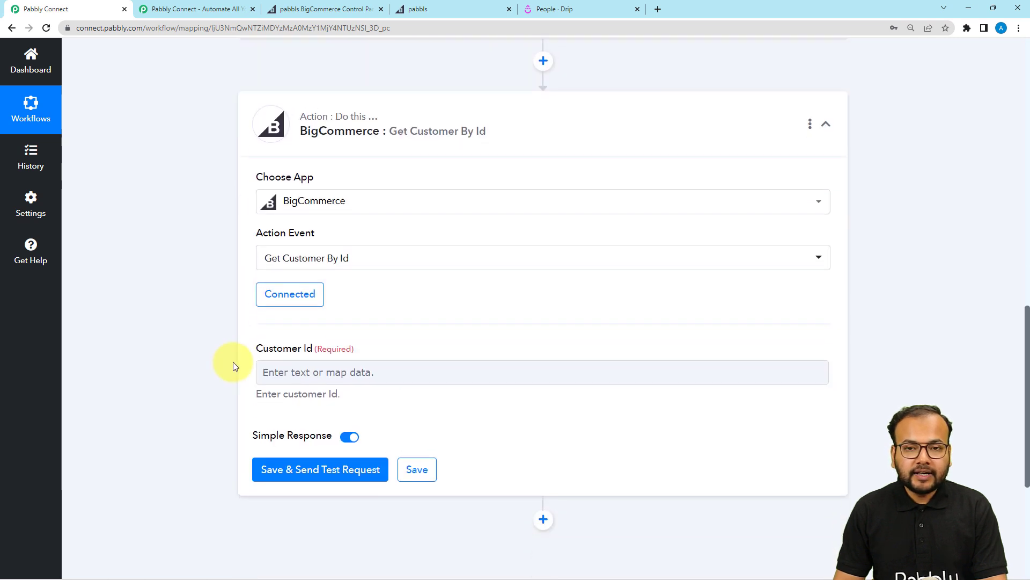
scroll(233, 361, down, 1)
click(301, 308)
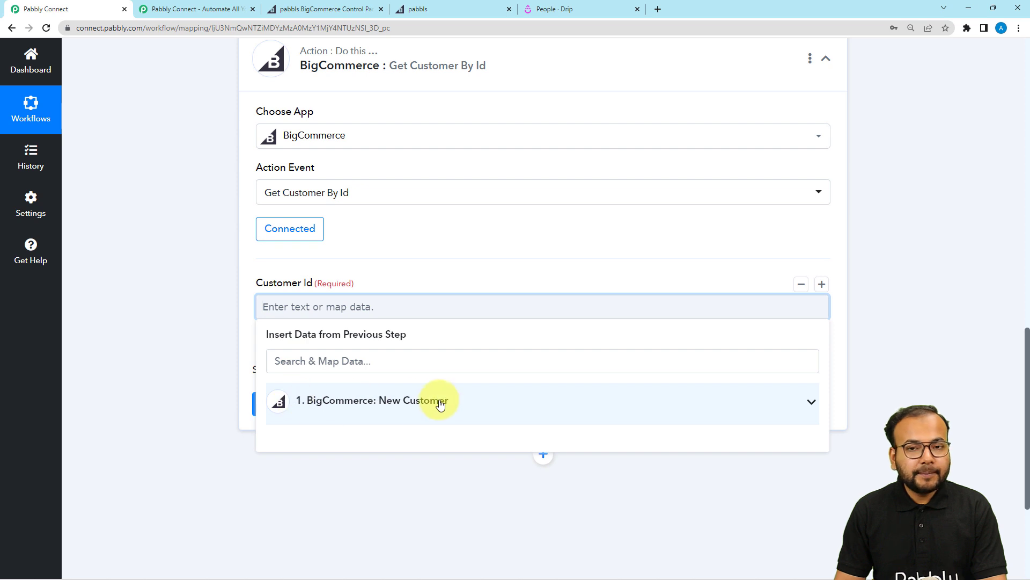
click(365, 406)
scroll(372, 467, down, 1)
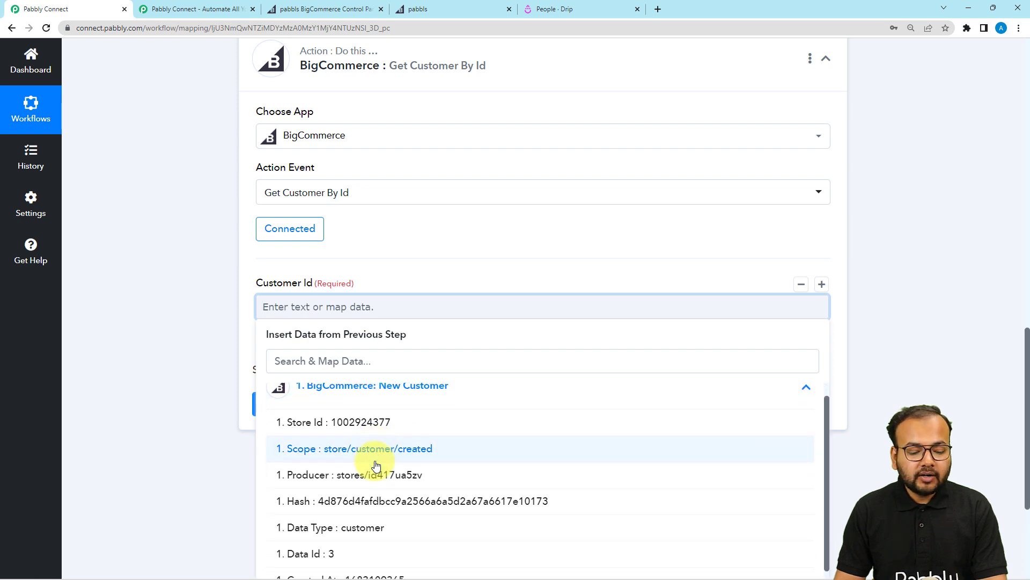
click(327, 552)
click(166, 351)
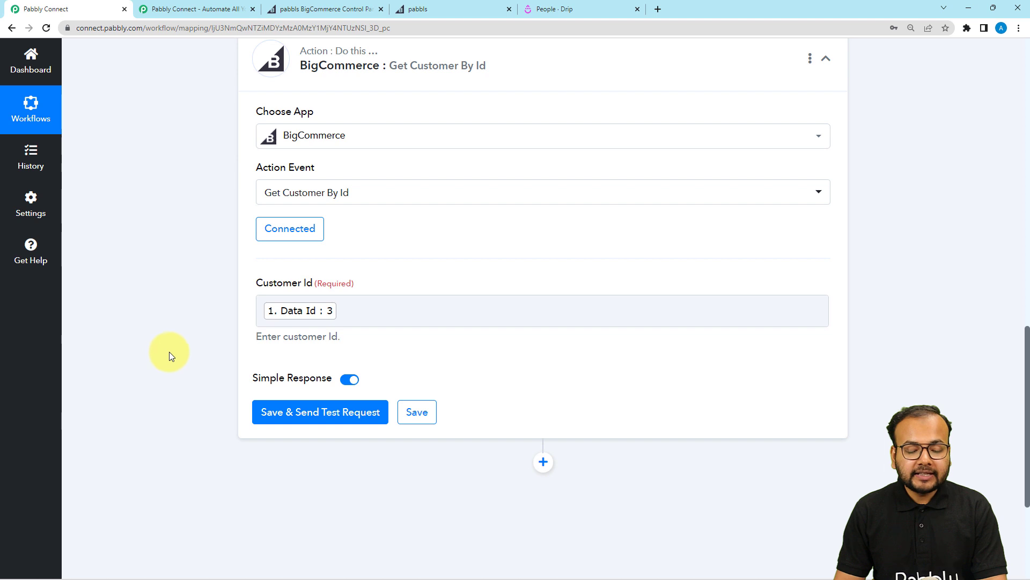
Save and test the lookup, checking customer 3's returned name, email and phone.
click(279, 422)
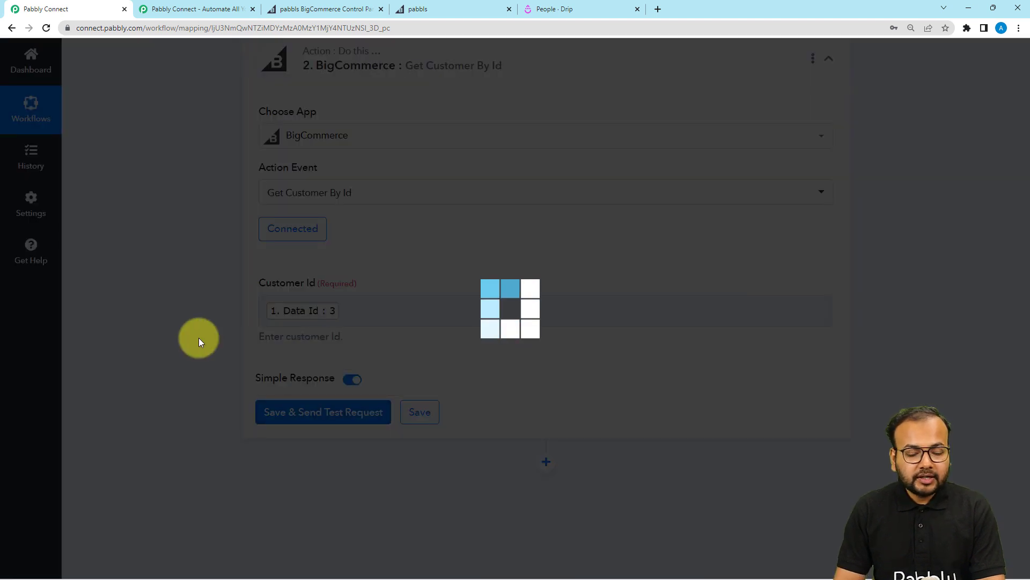
scroll(199, 337, down, 2)
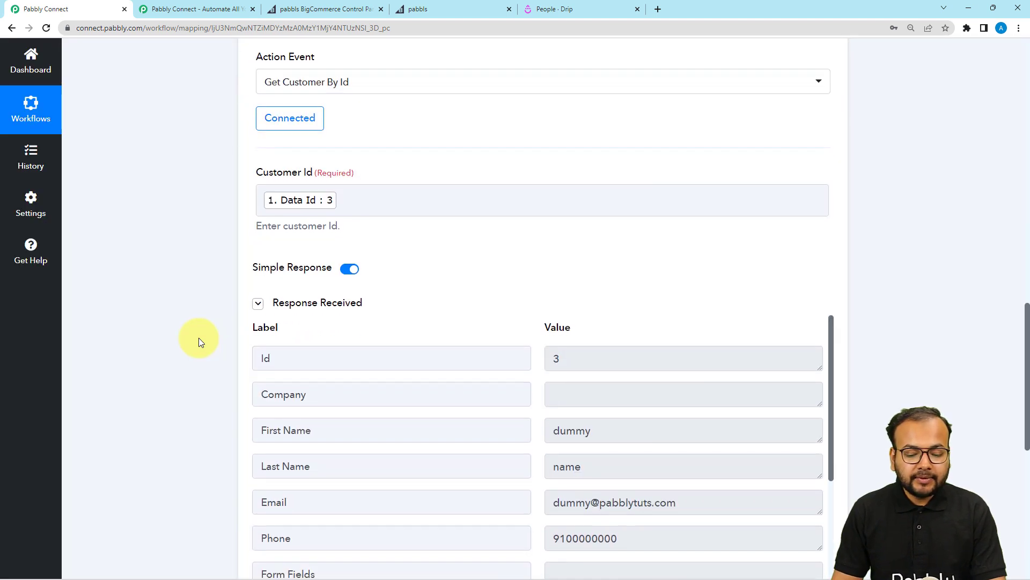
scroll(198, 337, down, 2)
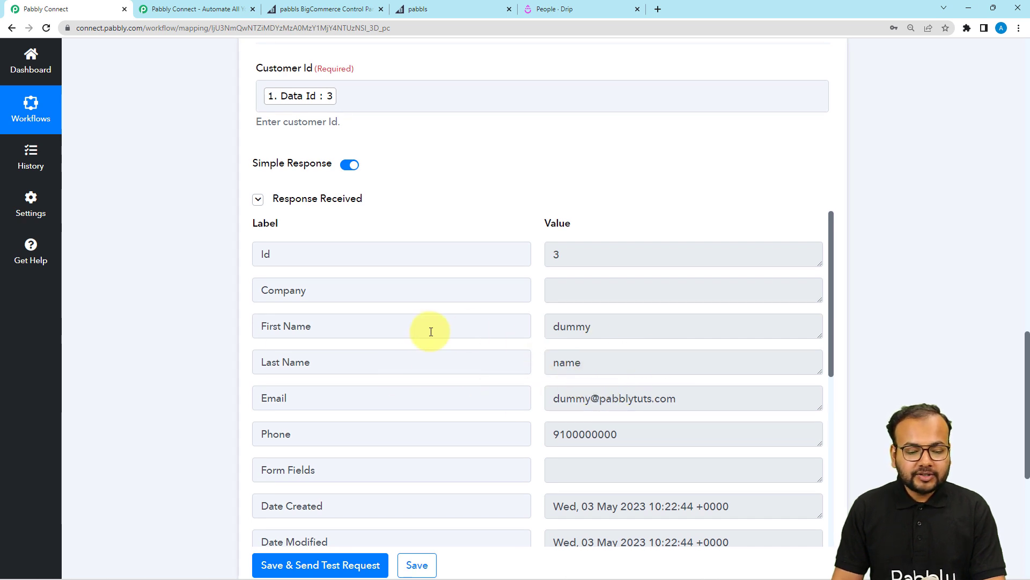
triple_click(313, 326)
key(Tab)
key(Tab)
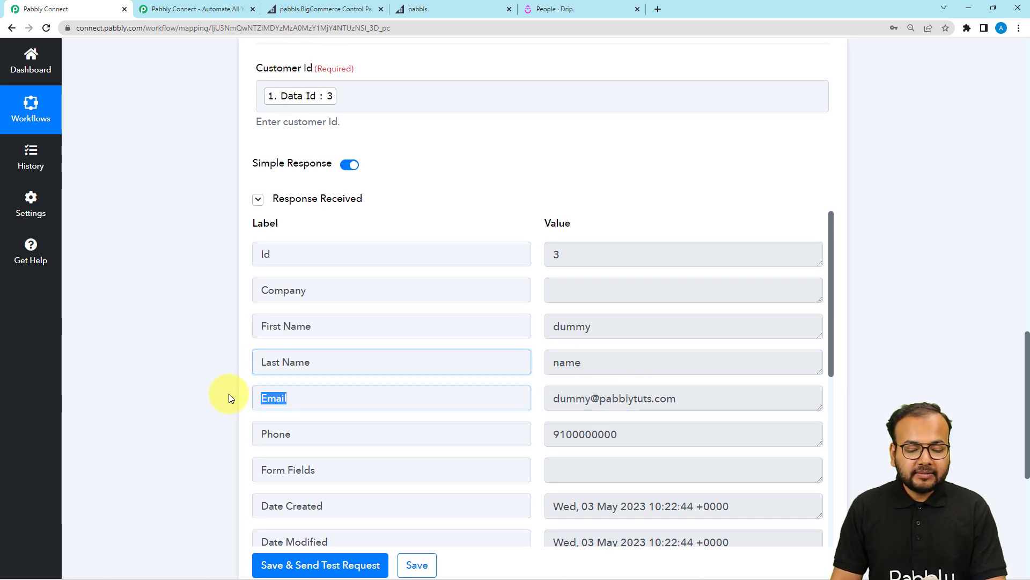
key(Tab)
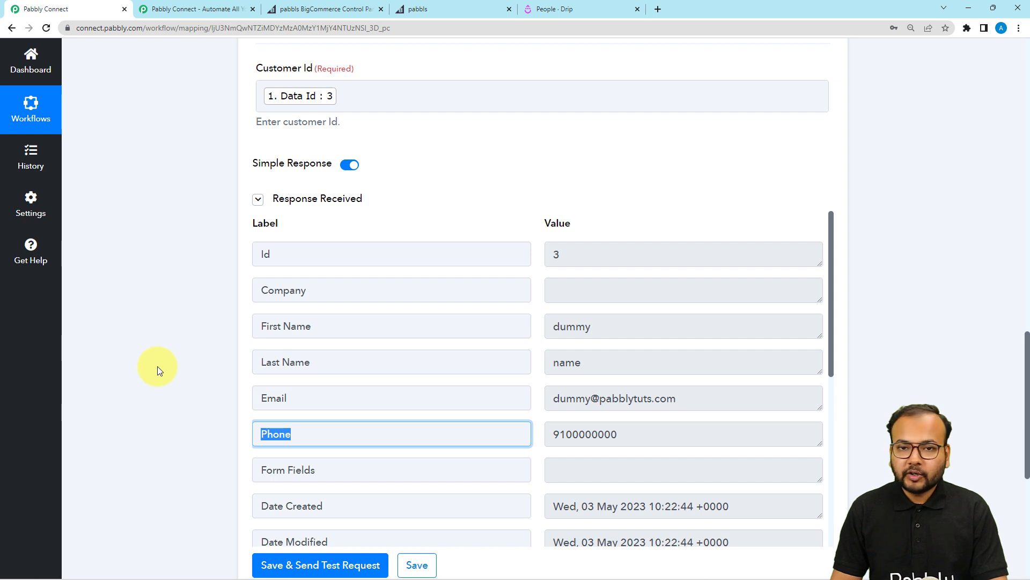
click(157, 366)
scroll(156, 366, down, 4)
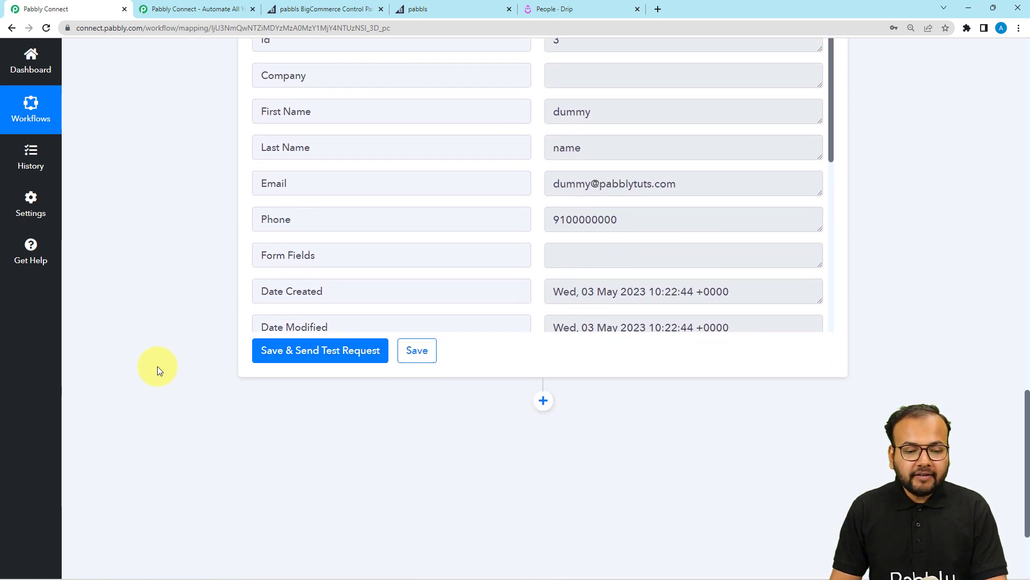
scroll(156, 366, down, 3)
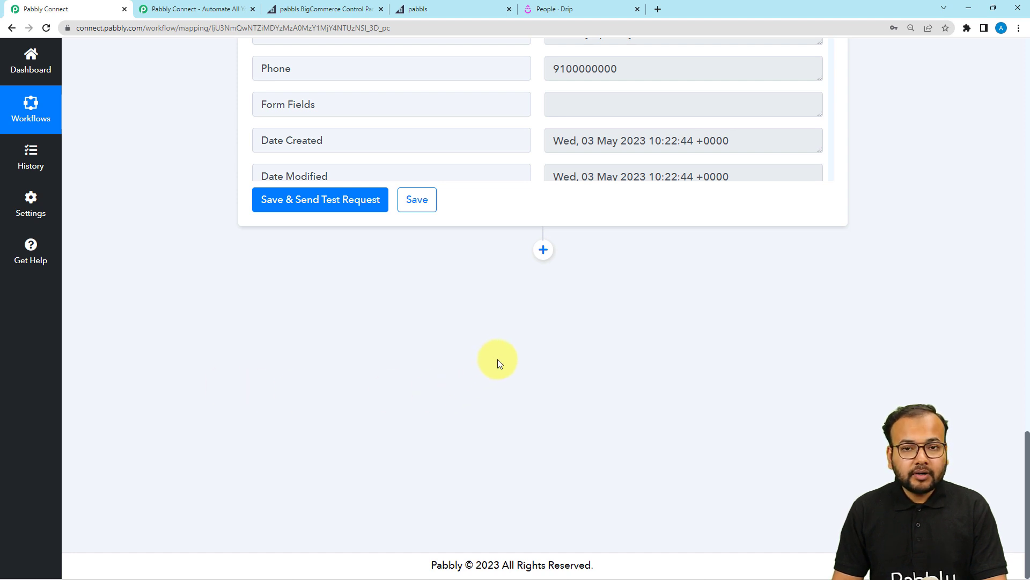
Add a Drip action step using the Create or Update Subscriber event.
click(543, 249)
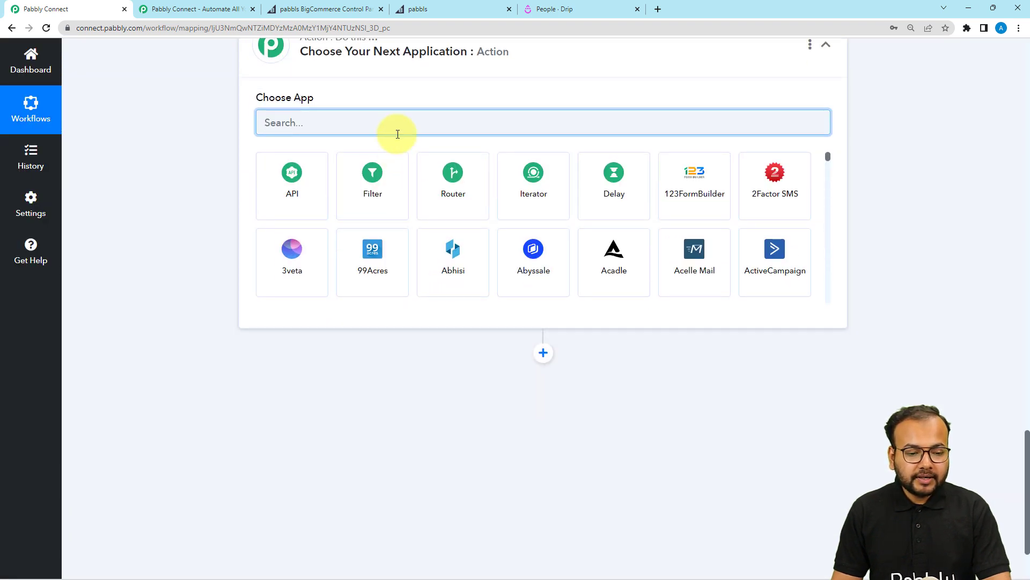
text(drip)
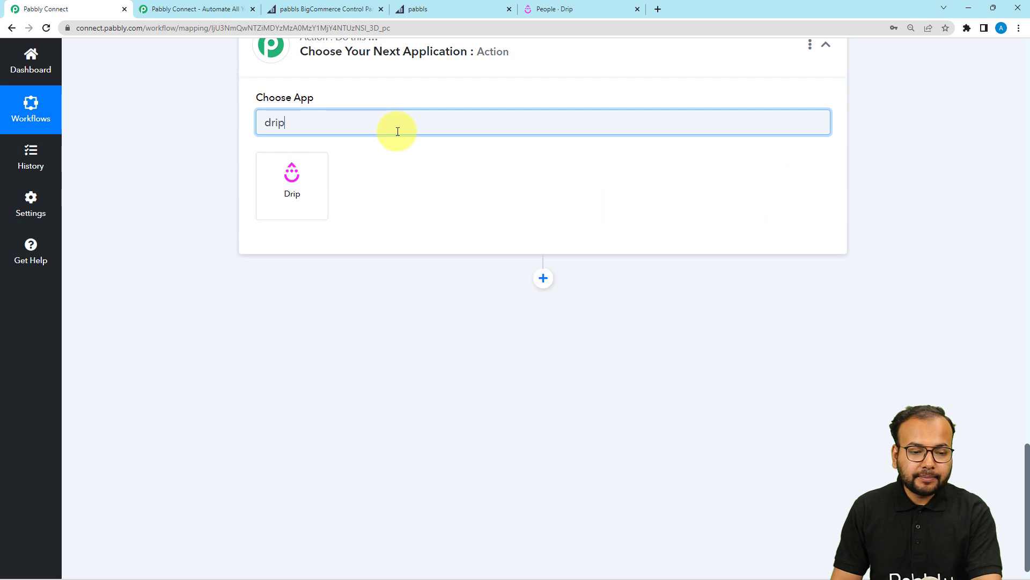
click(302, 215)
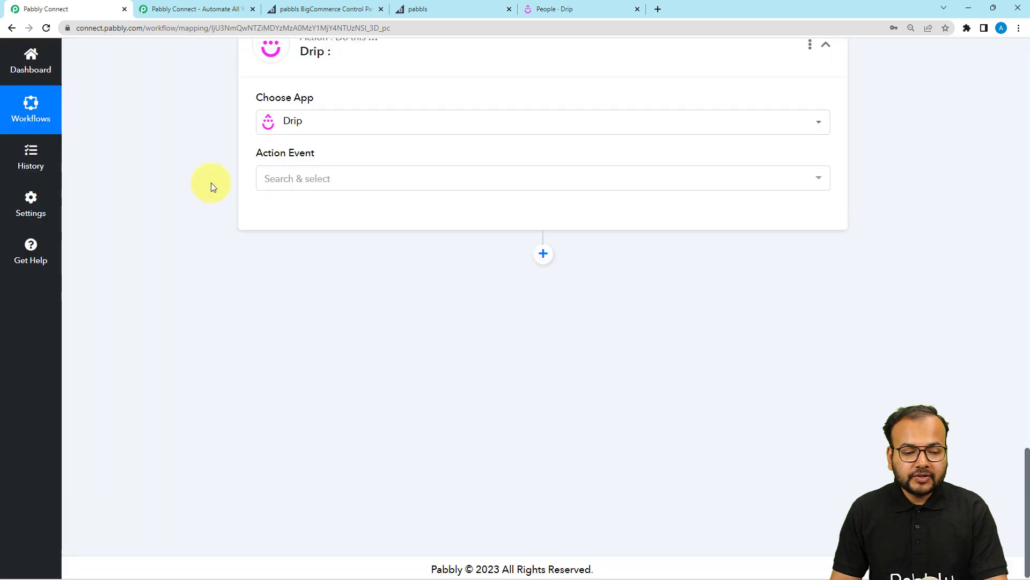
click(299, 178)
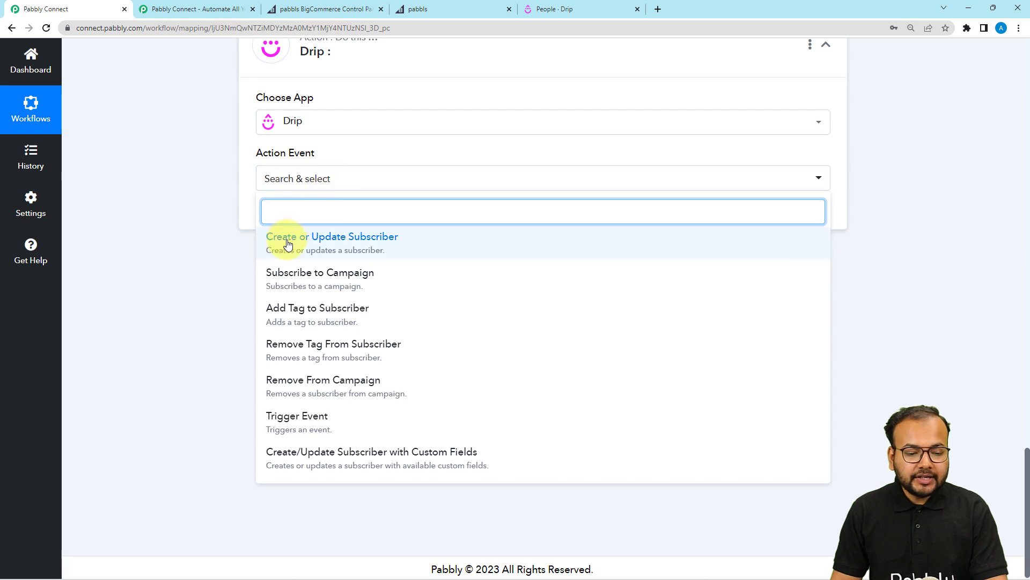
click(337, 246)
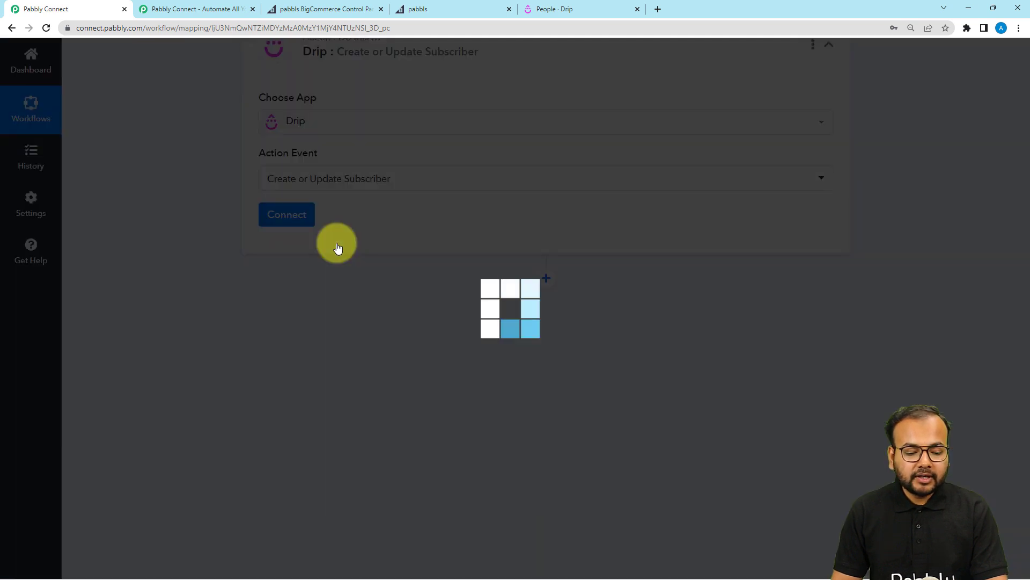
Start a new Drip #2 connection with API Token still empty, then go to the Drip dashboard.
click(280, 224)
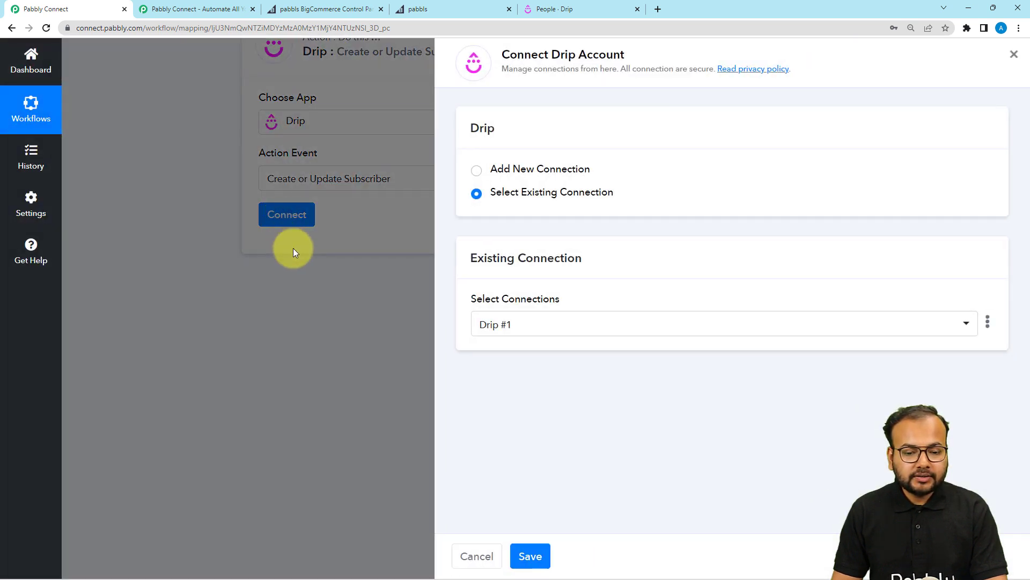
click(476, 170)
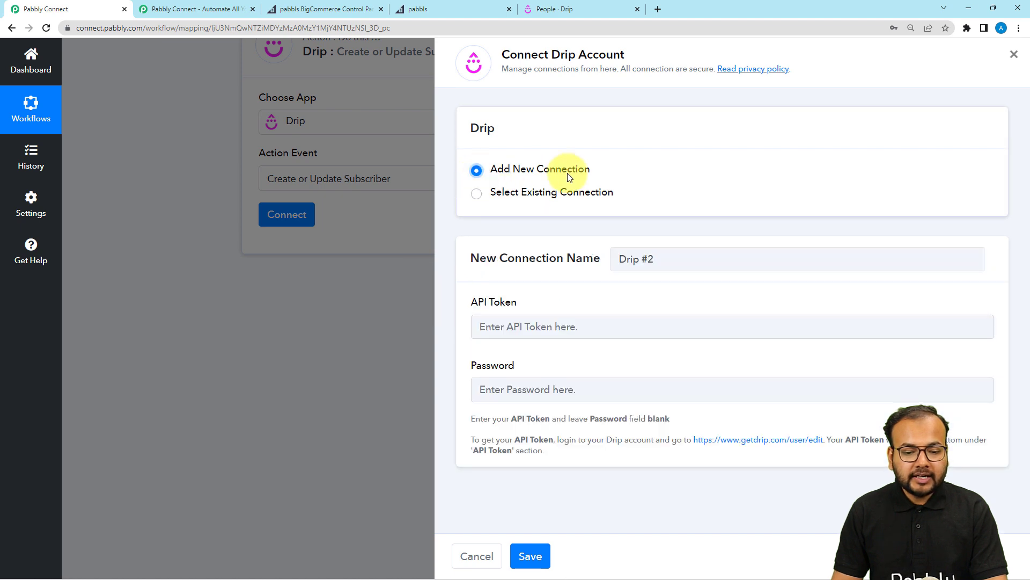
click(499, 333)
click(510, 357)
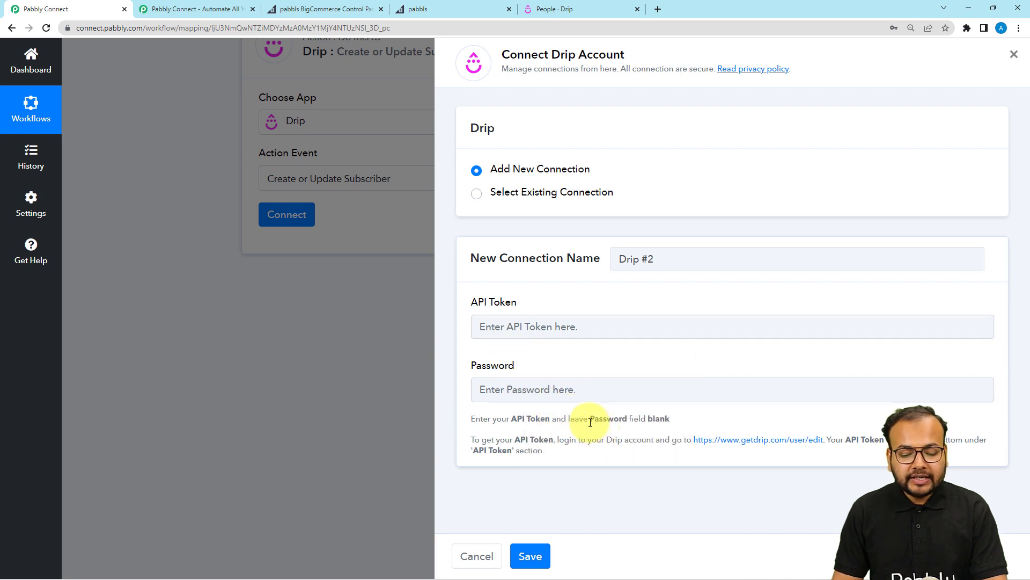
drag(585, 419, 671, 420)
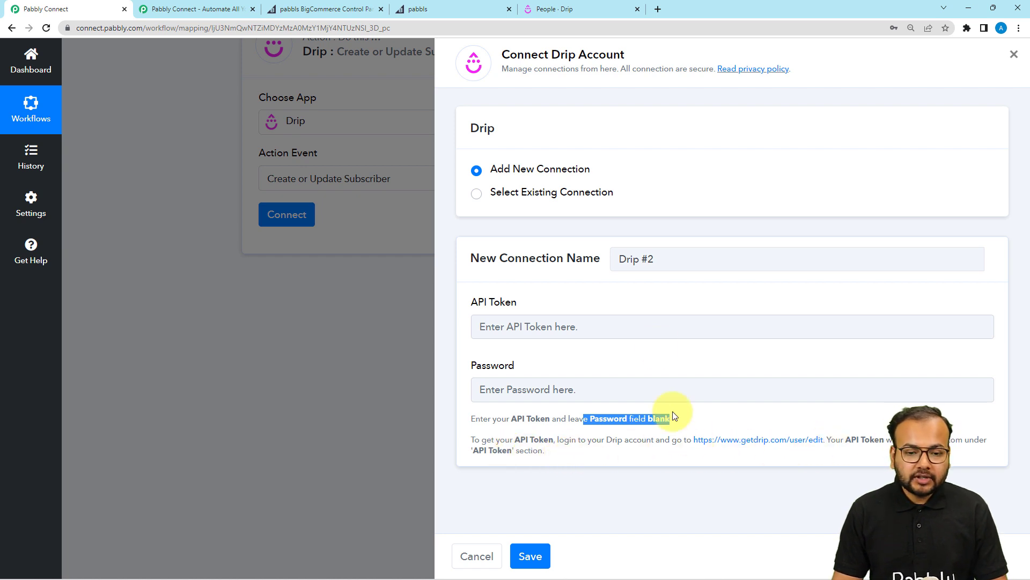
click(563, 8)
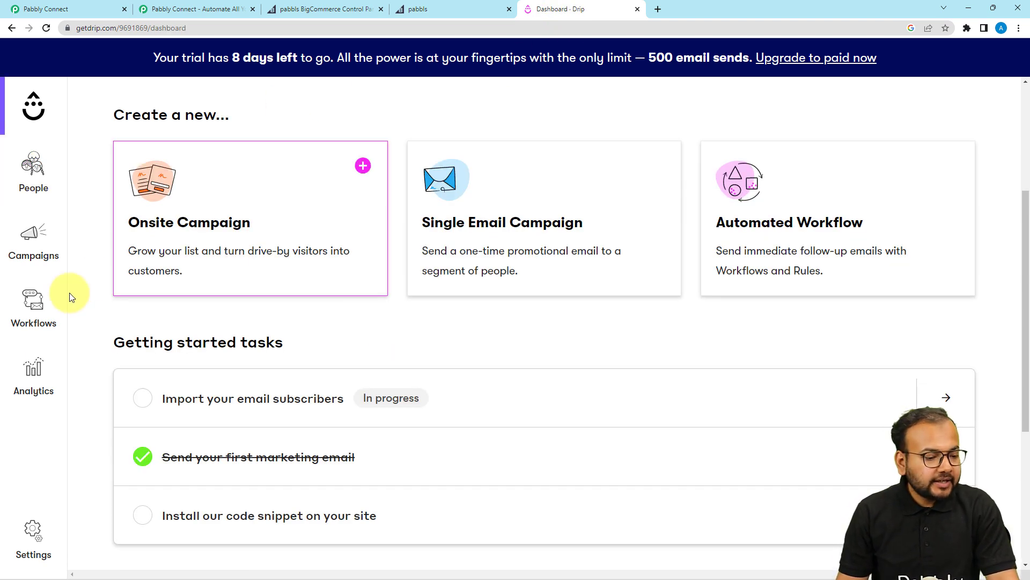
Copy the API token from Drip's user settings page.
click(34, 535)
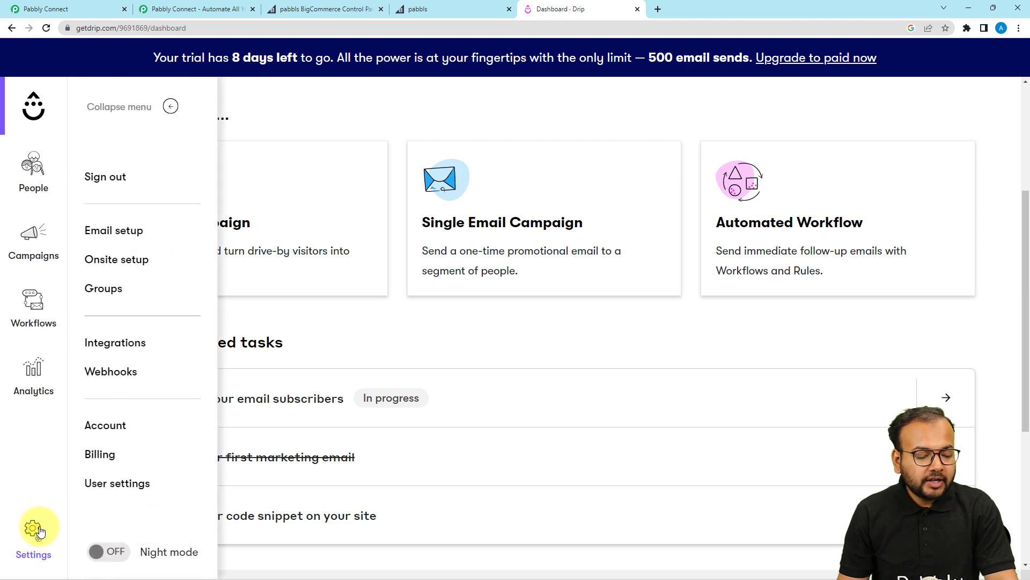
click(110, 484)
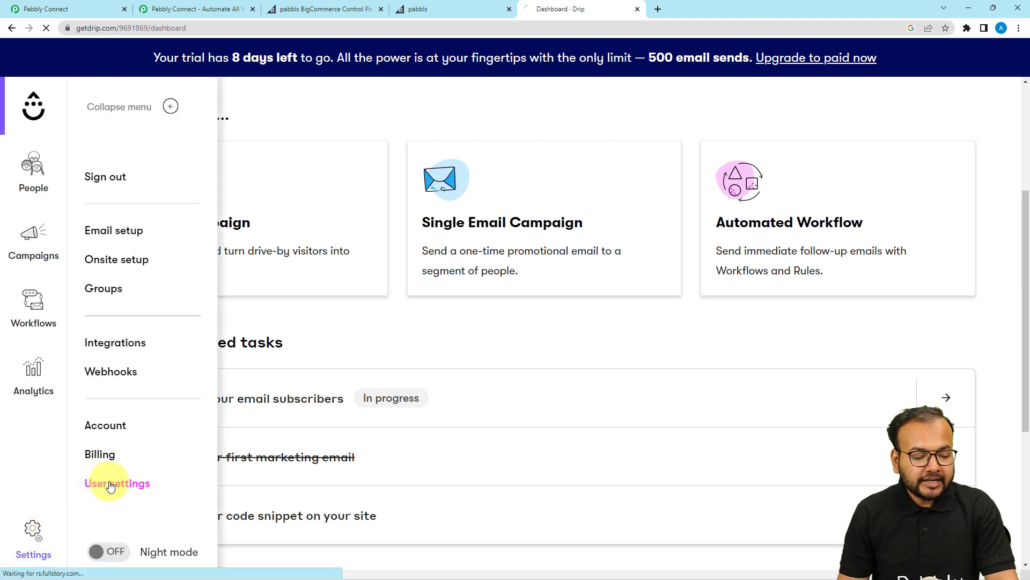
scroll(138, 394, down, 4)
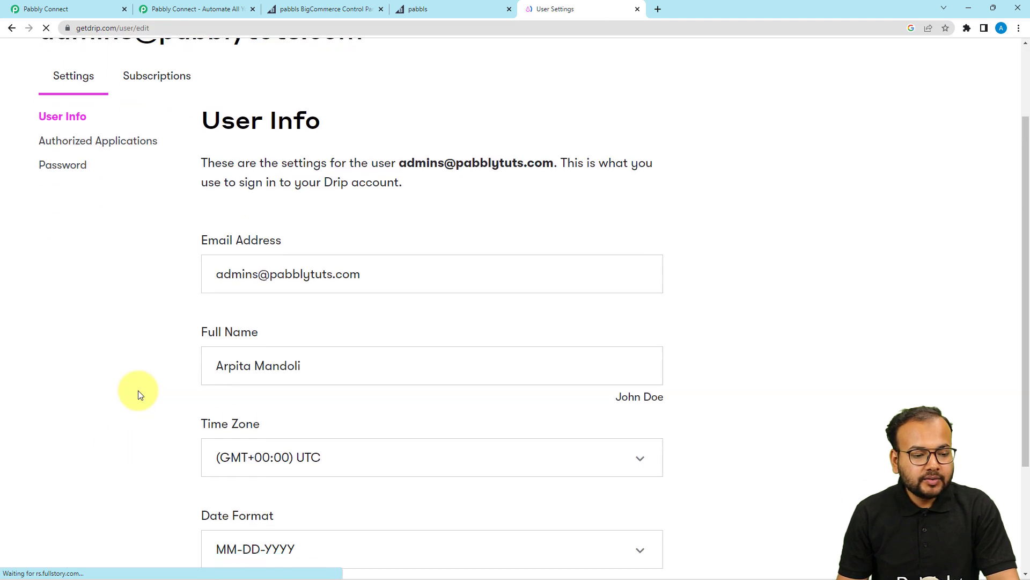
scroll(138, 395, down, 1)
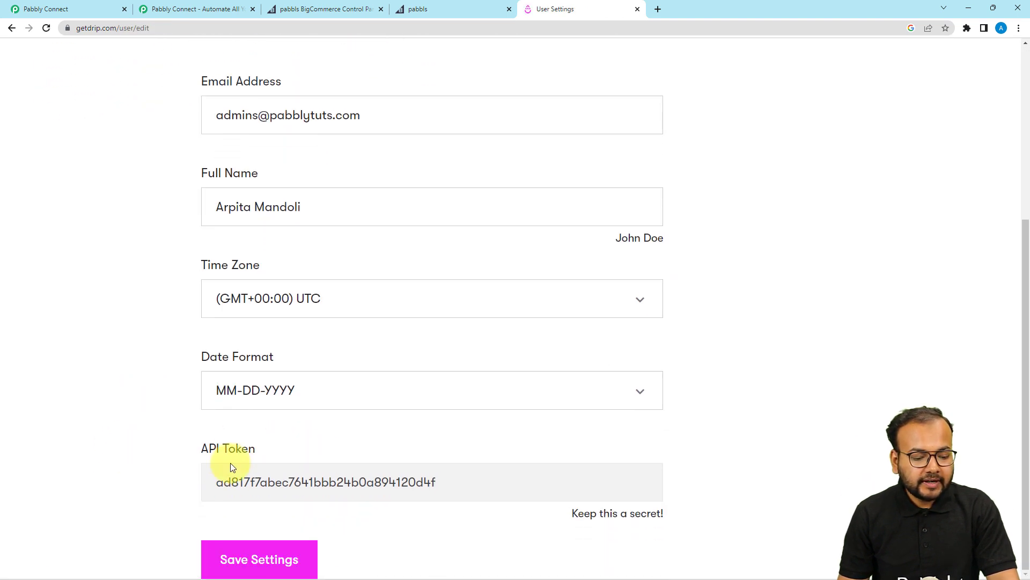
double_click(392, 482)
right_click(392, 482)
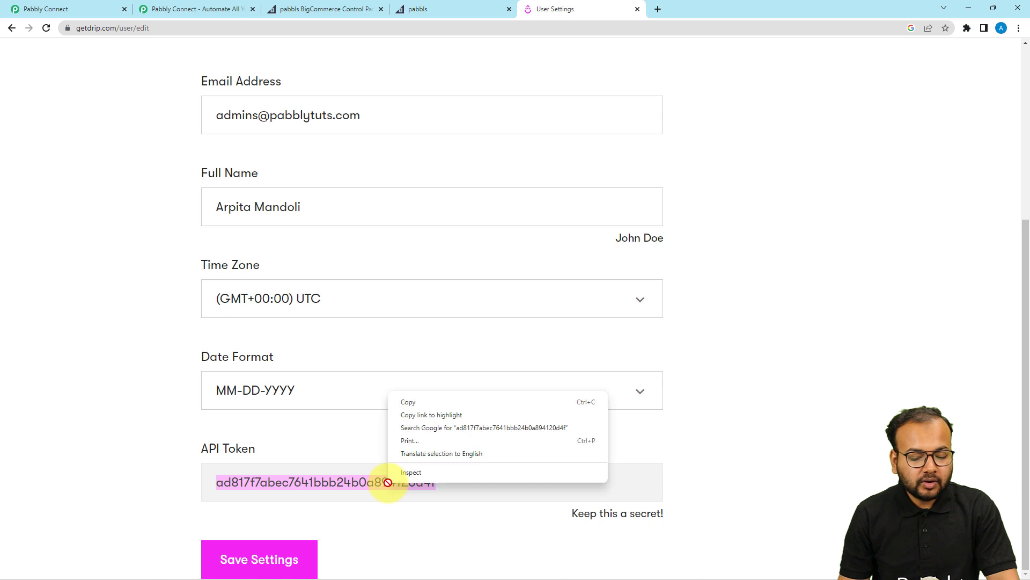
click(407, 405)
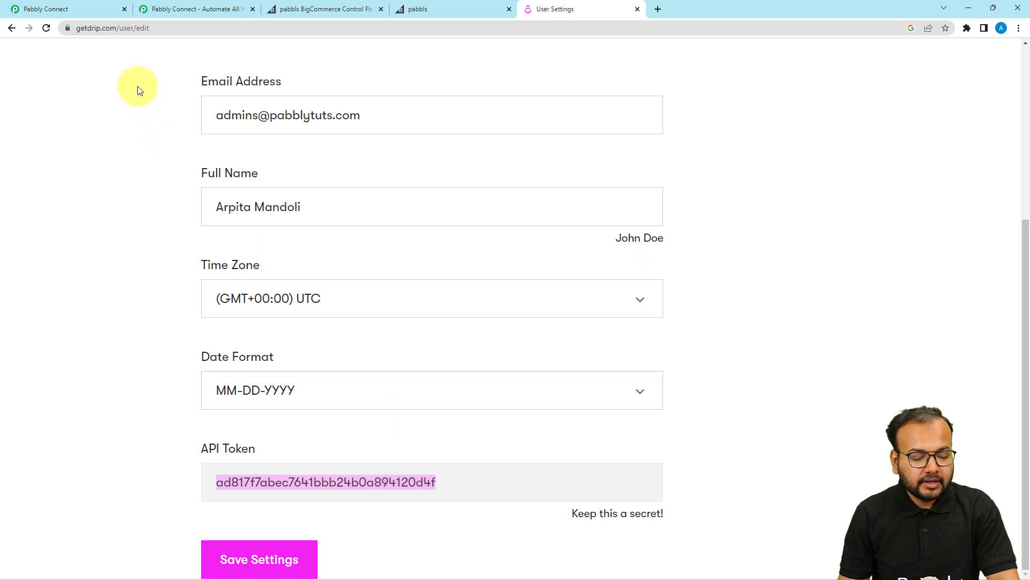
Paste the token into the Drip #2 connection's API Token field and save it.
click(91, 15)
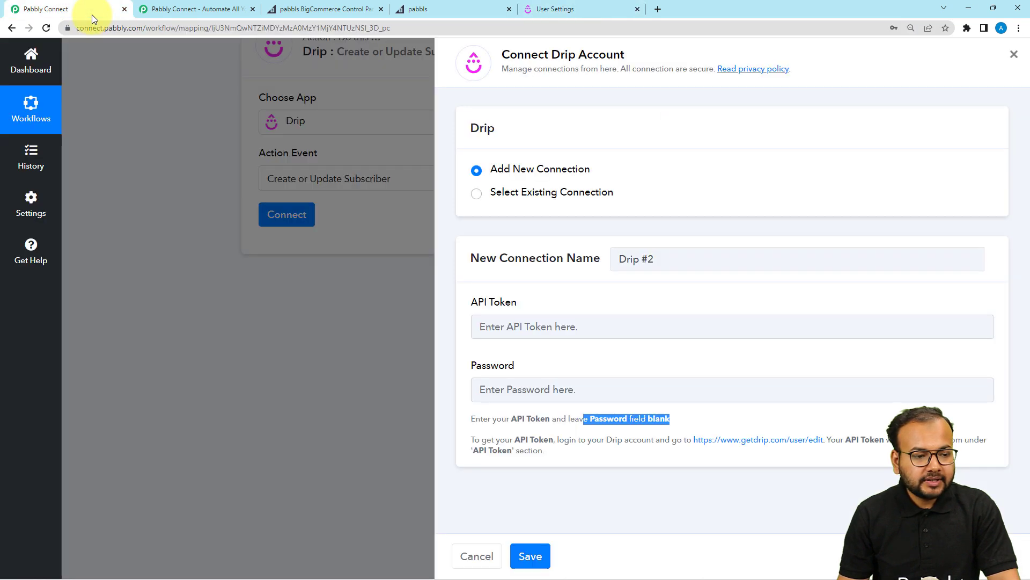
right_click(536, 326)
click(558, 408)
click(530, 558)
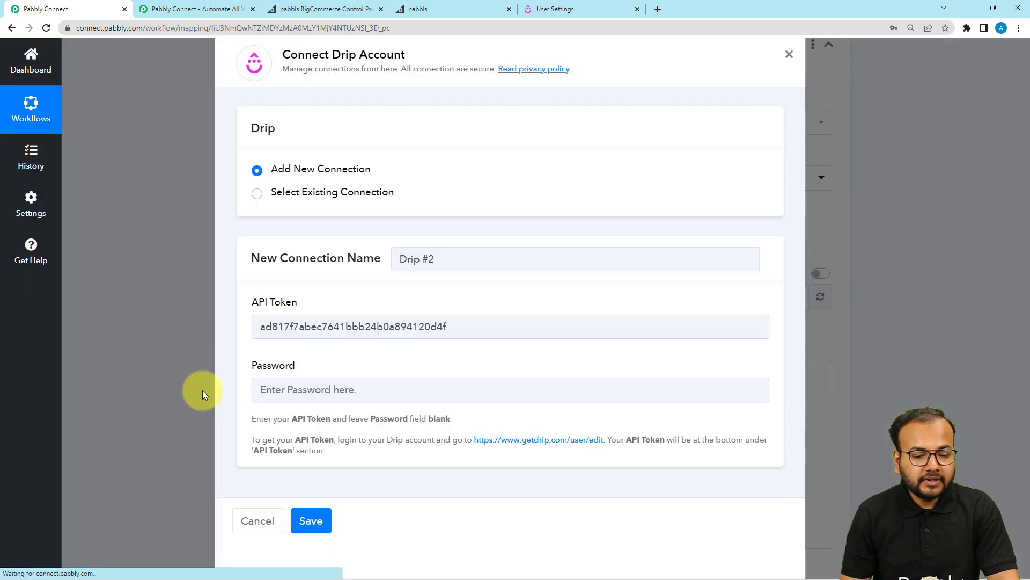
scroll(169, 321, down, 4)
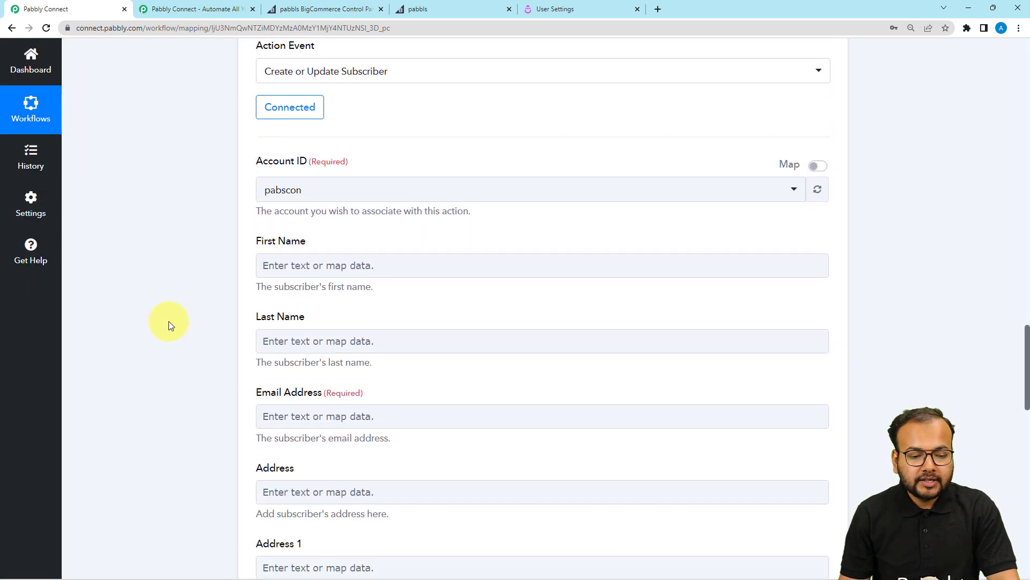
click(330, 199)
click(226, 222)
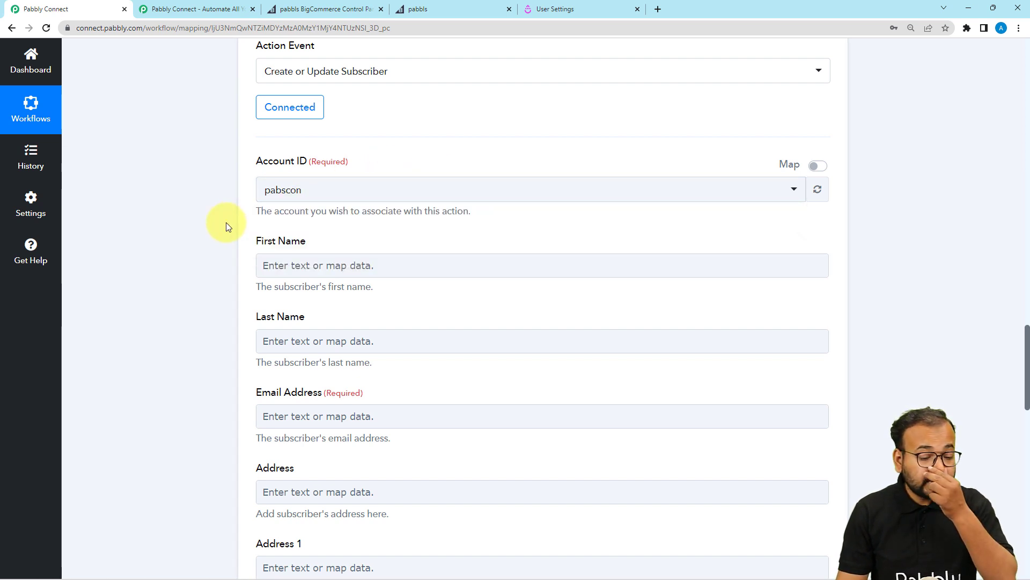
scroll(227, 222, down, 2)
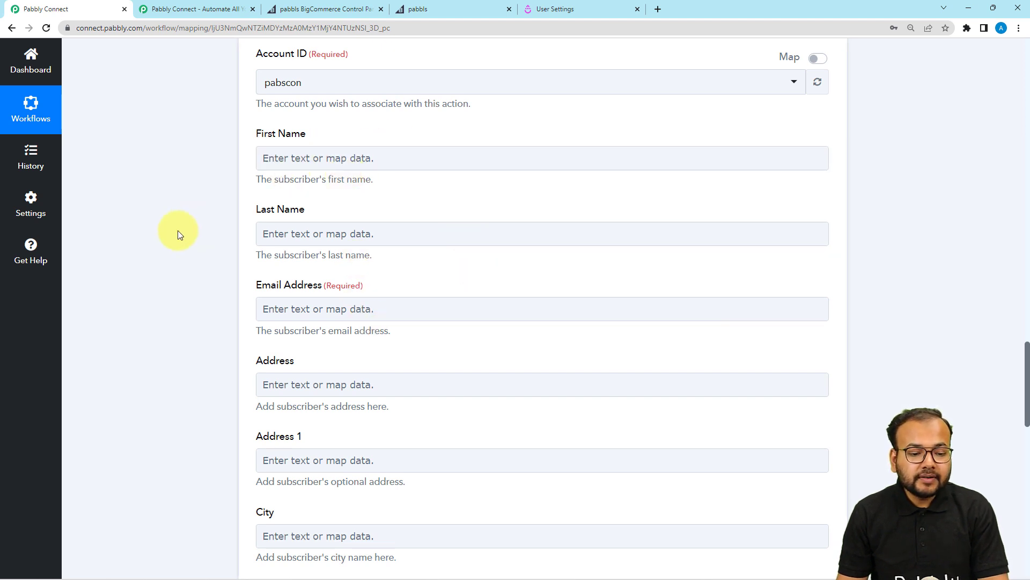
scroll(430, 344, down, 12)
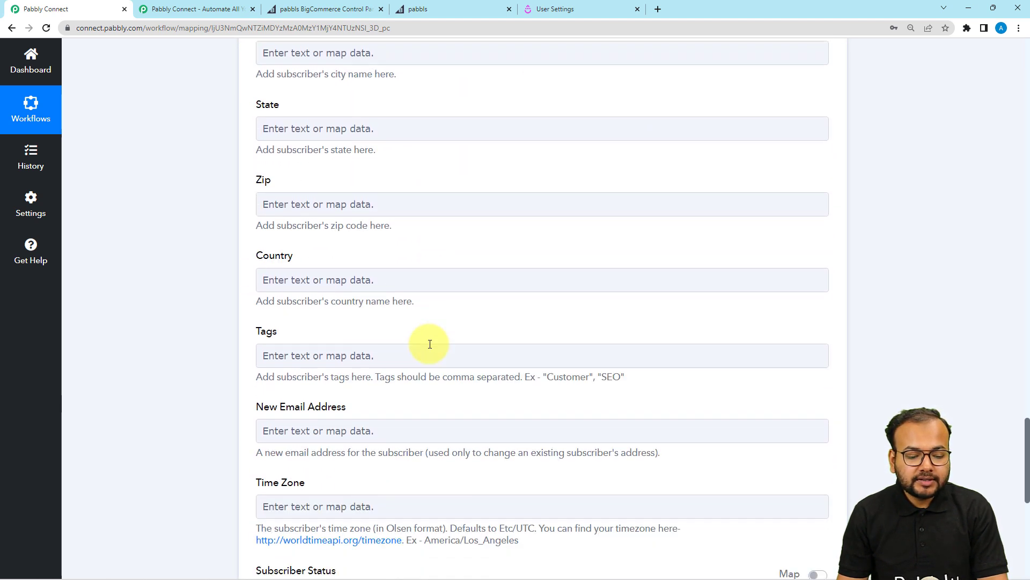
scroll(429, 344, up, 15)
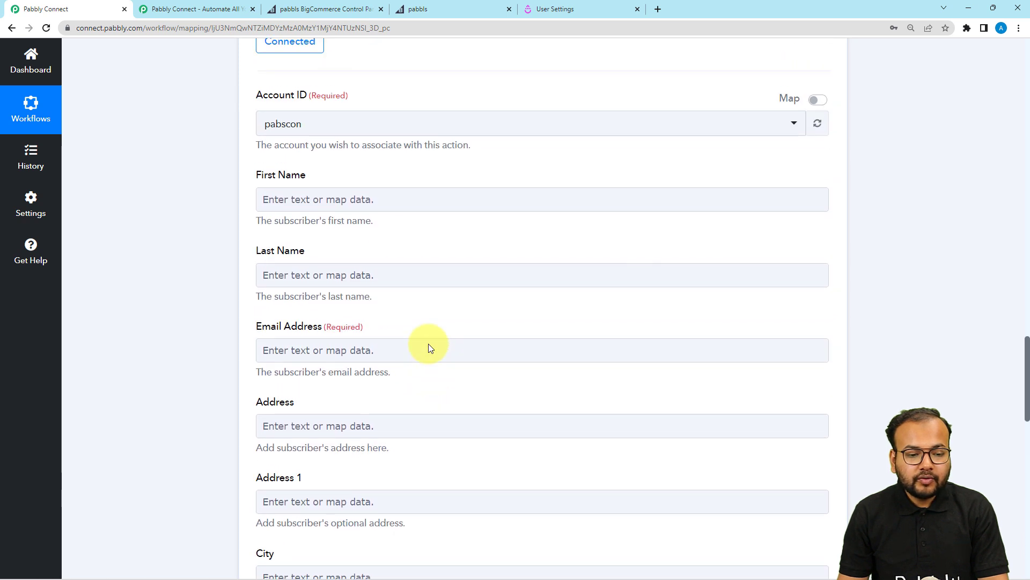
scroll(429, 346, up, 10)
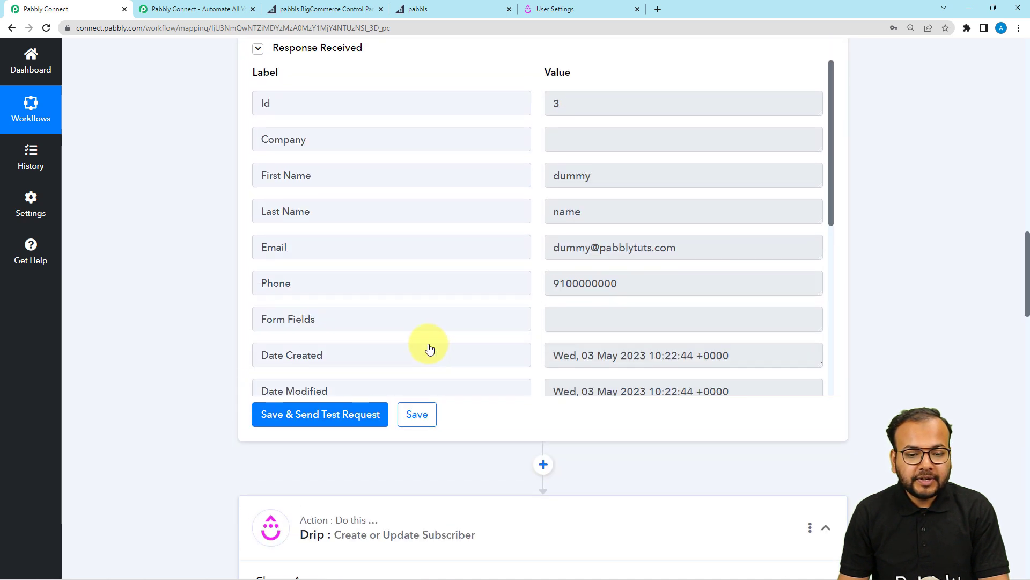
scroll(429, 344, down, 2)
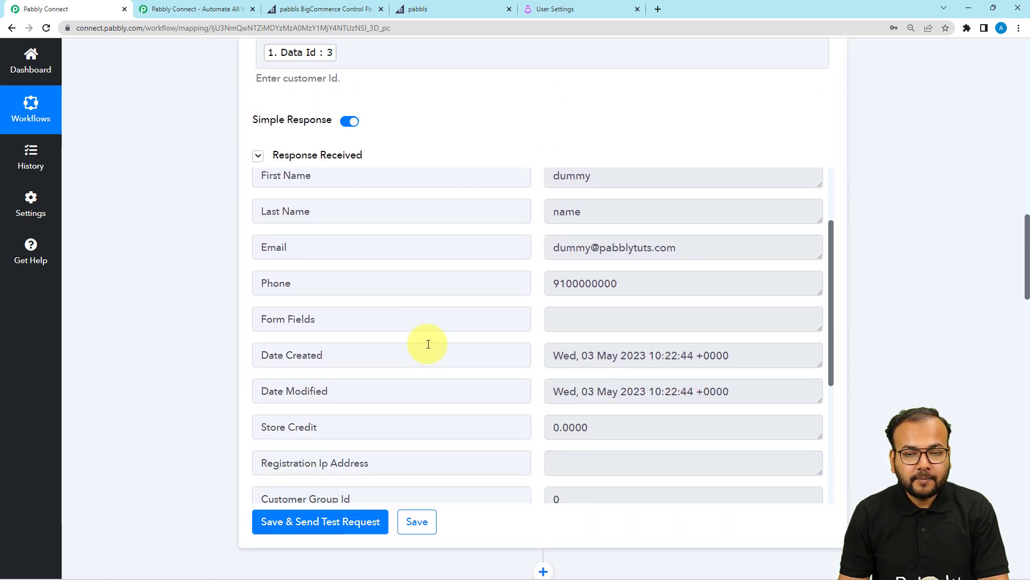
scroll(197, 310, down, 10)
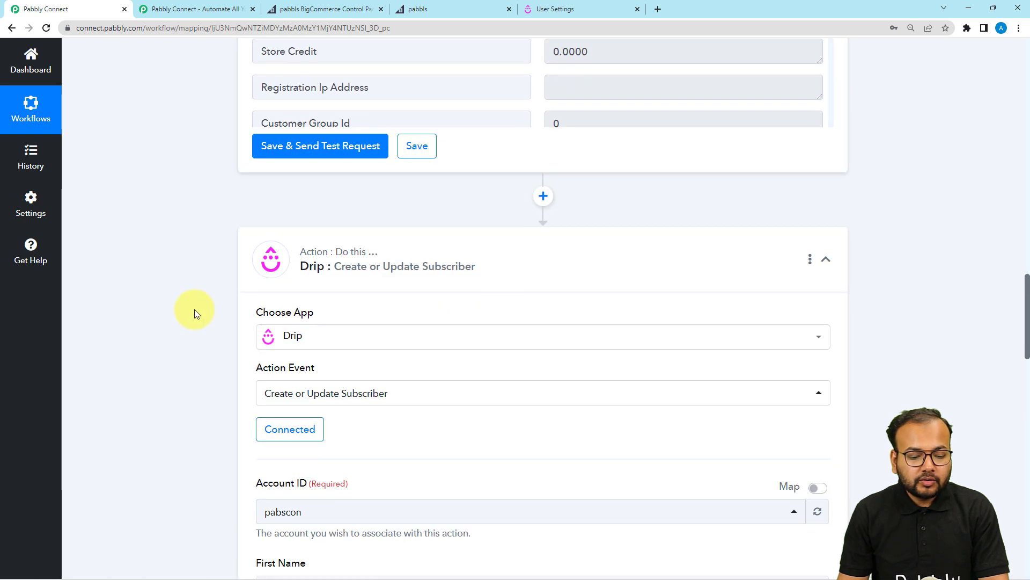
scroll(194, 309, down, 2)
Map the BigCommerce customer's first name, last name and email into the Drip subscriber fields.
click(285, 268)
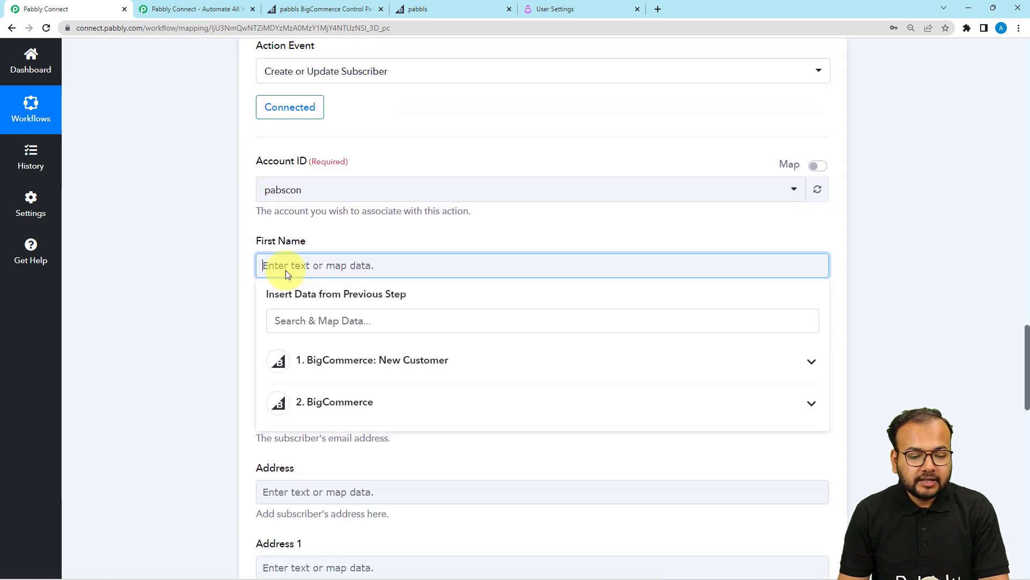
click(299, 403)
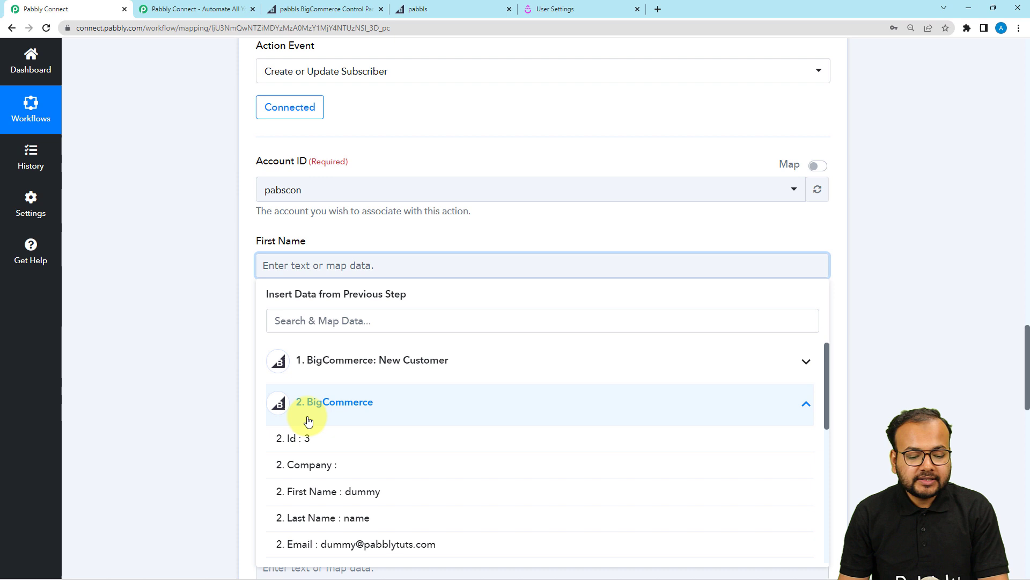
click(346, 491)
scroll(211, 339, down, 3)
click(285, 188)
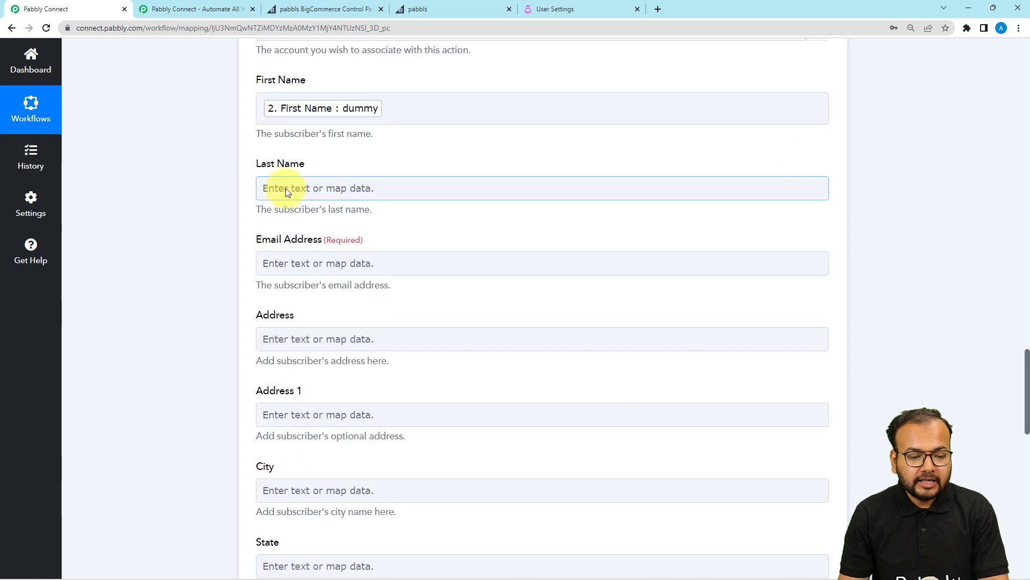
click(350, 326)
click(333, 437)
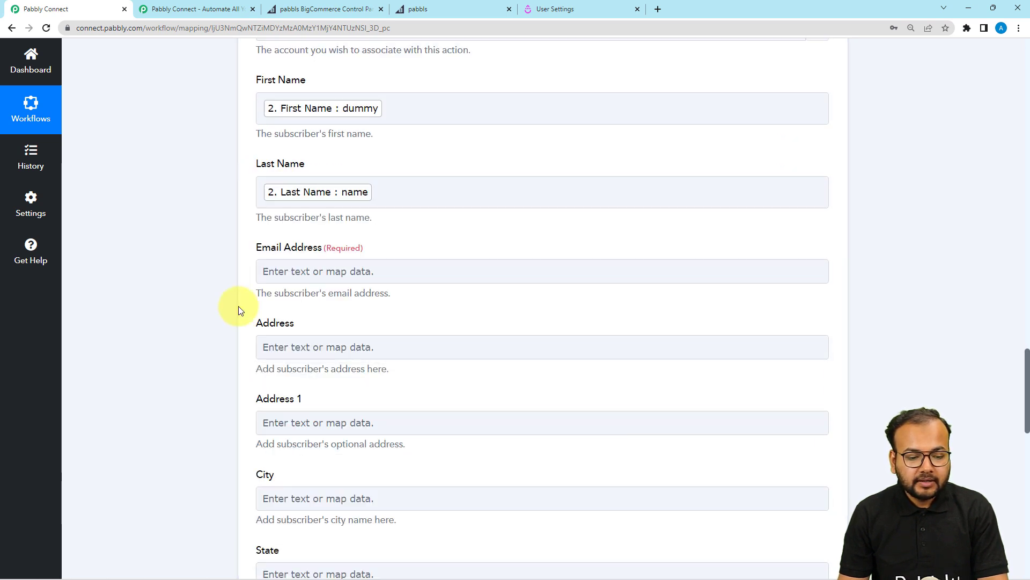
click(272, 268)
scroll(272, 269, down, 3)
click(322, 271)
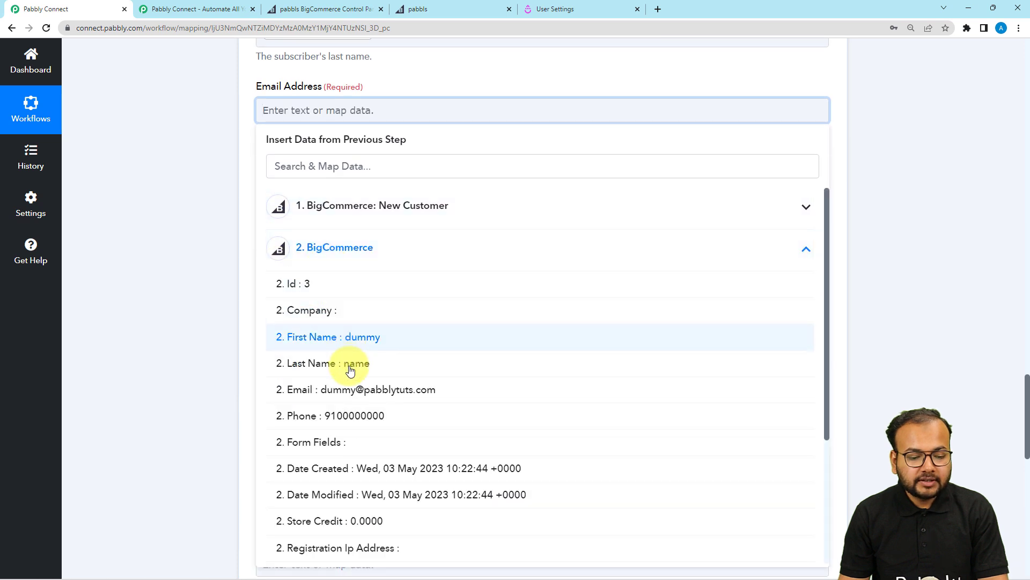
click(350, 388)
Keep the Drip Subscriber Status set to Active.
scroll(246, 316, down, 2)
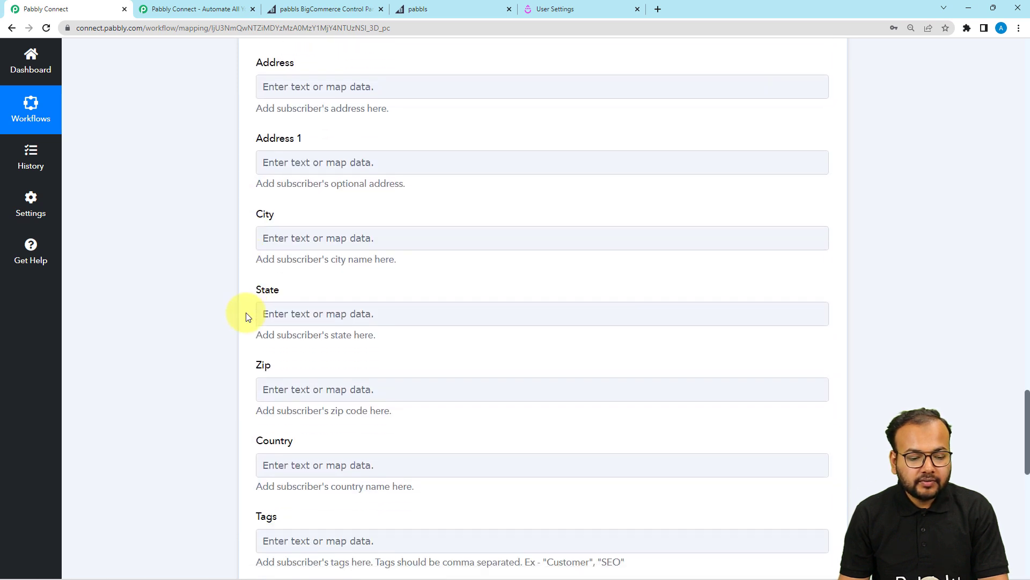
scroll(354, 278, down, 5)
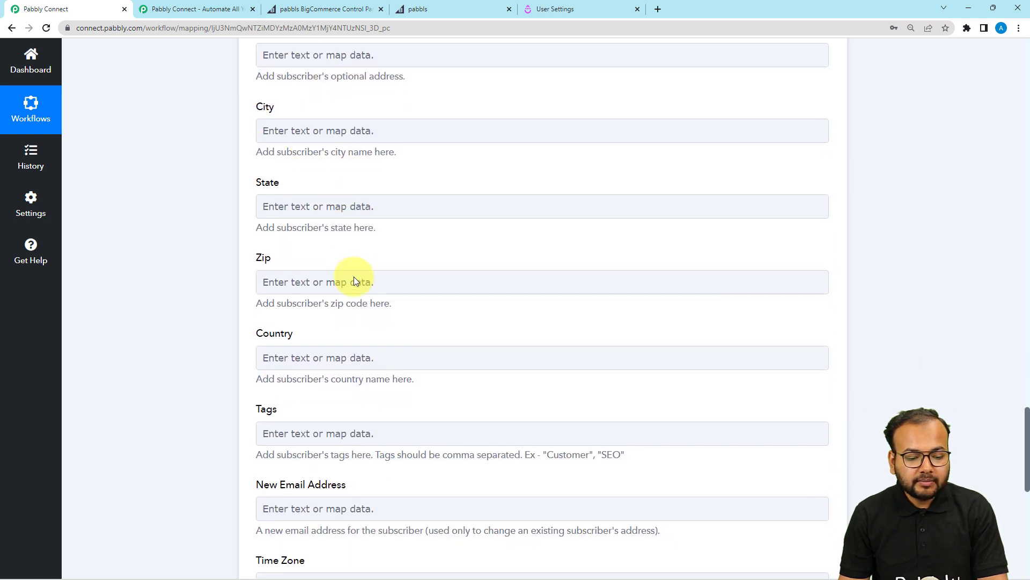
scroll(353, 276, down, 1)
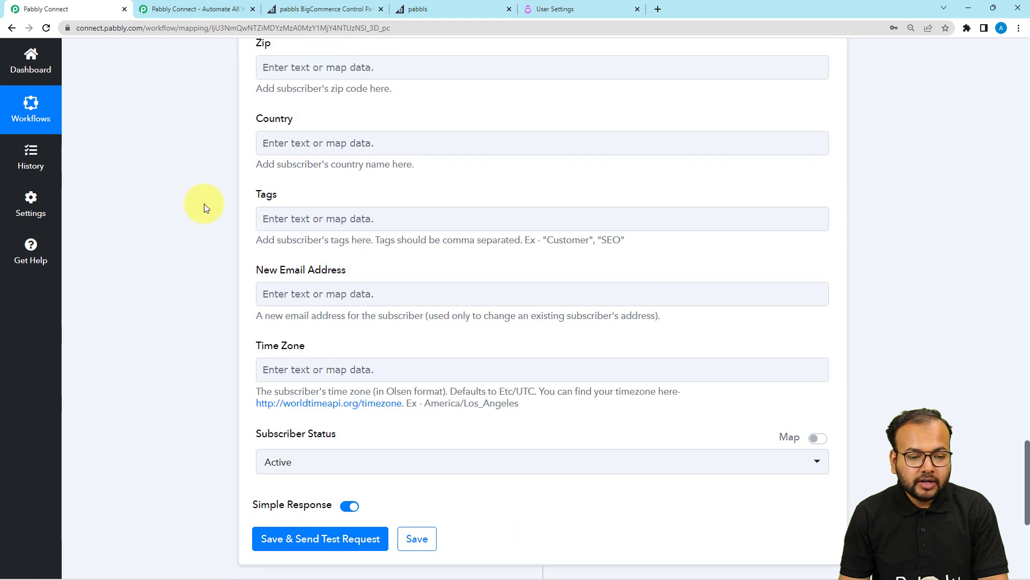
scroll(190, 242, down, 1)
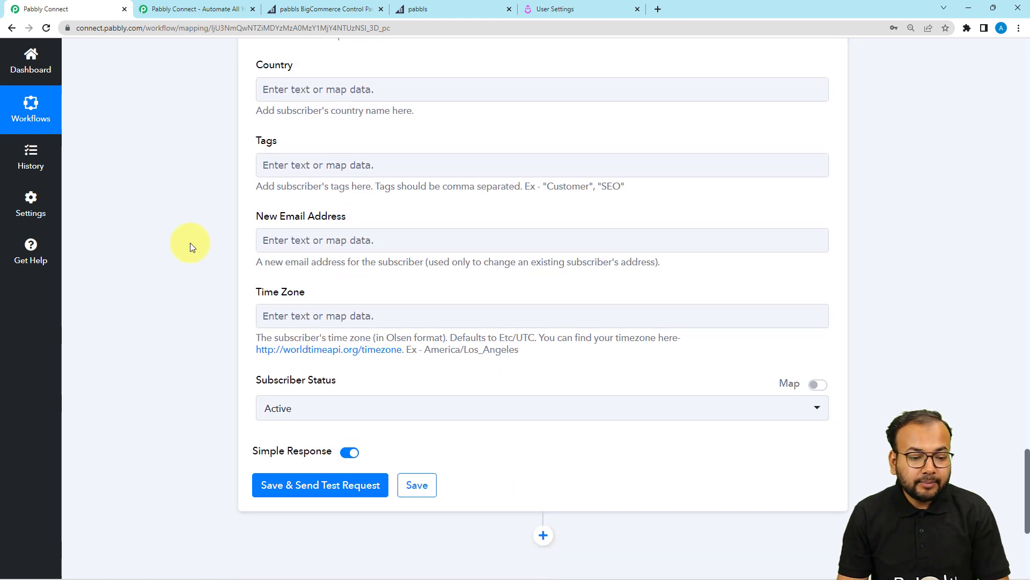
scroll(190, 243, up, 3)
scroll(190, 242, up, 3)
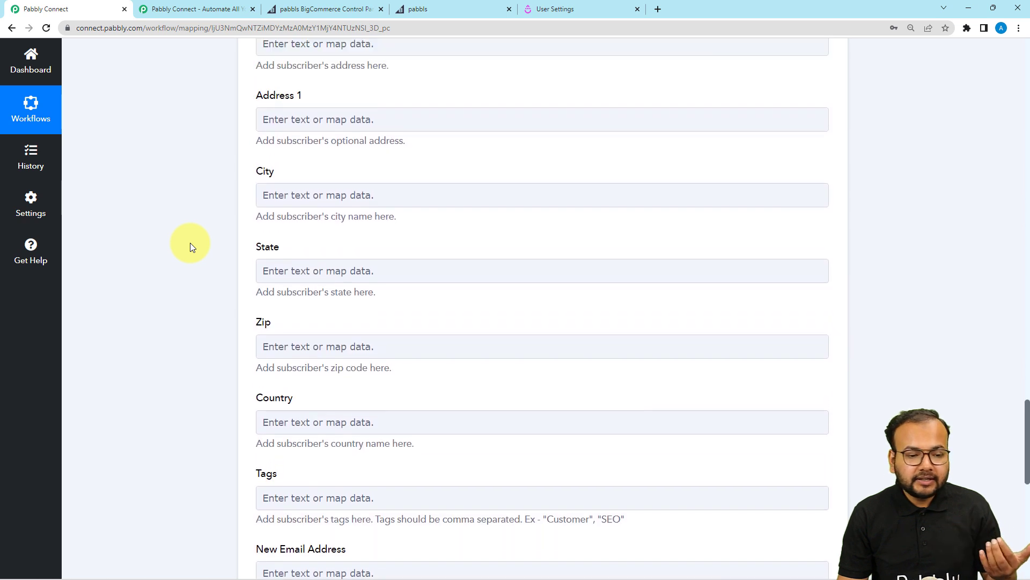
scroll(190, 242, down, 3)
scroll(190, 243, down, 2)
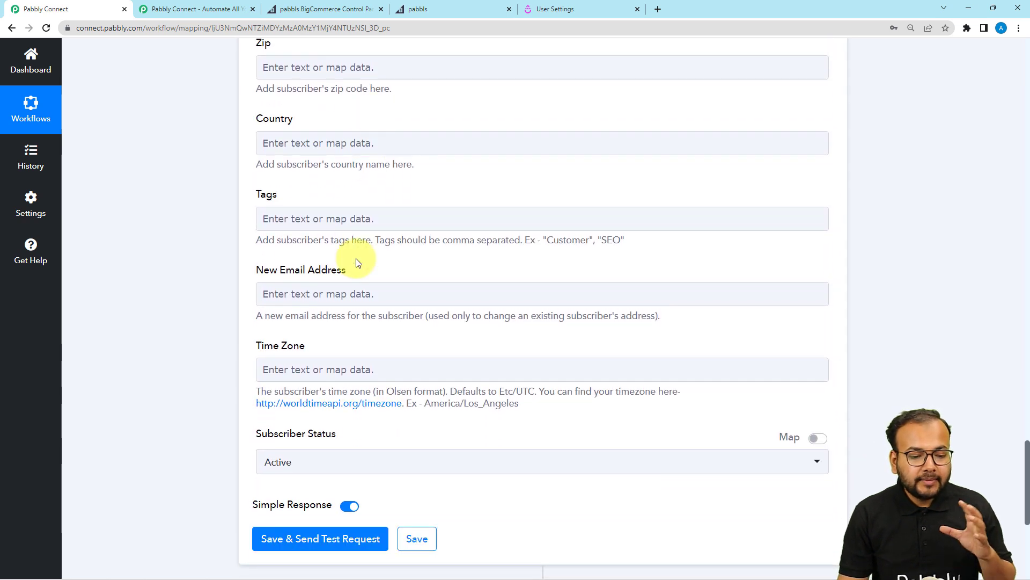
scroll(189, 294, down, 3)
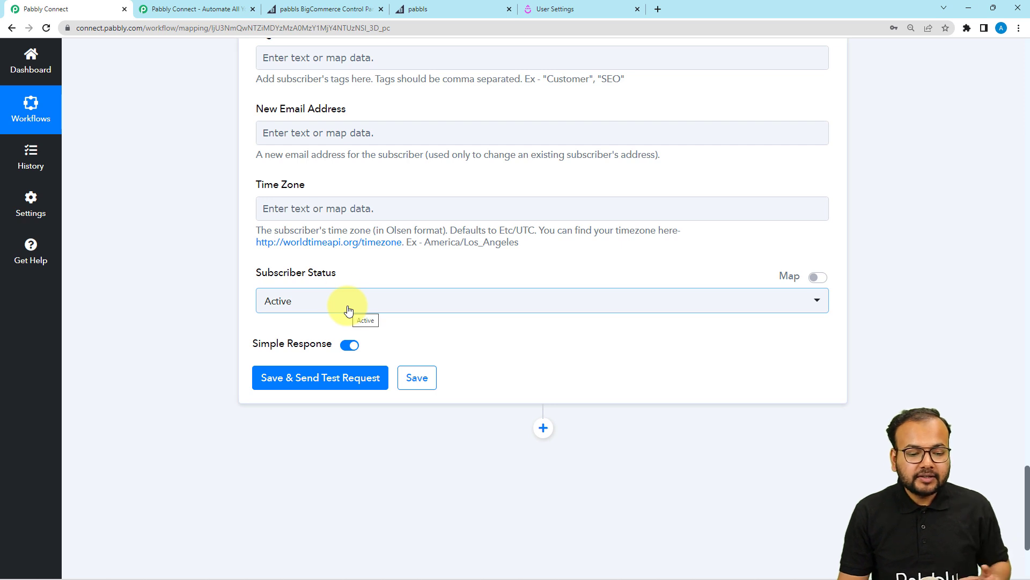
click(294, 305)
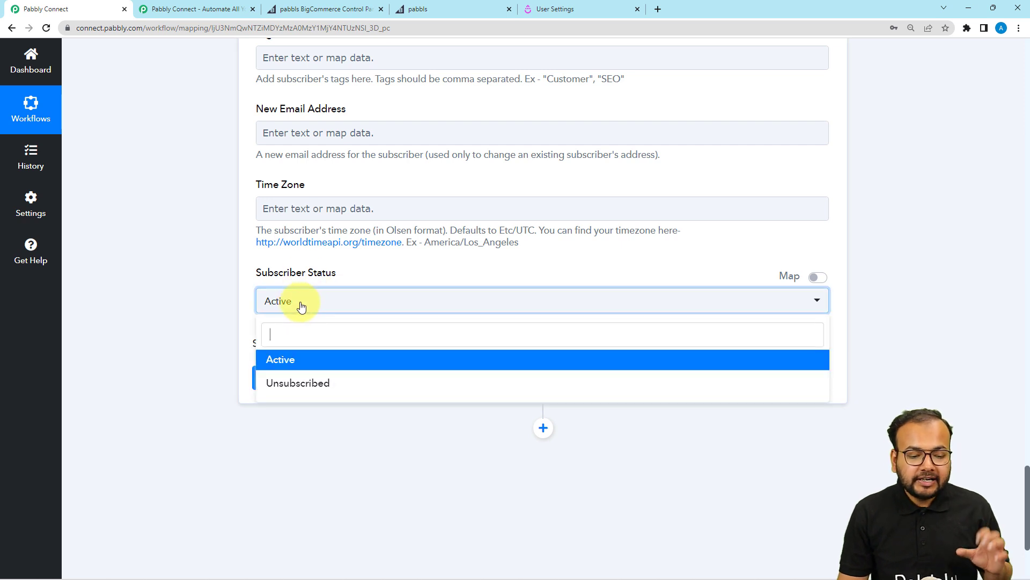
click(295, 367)
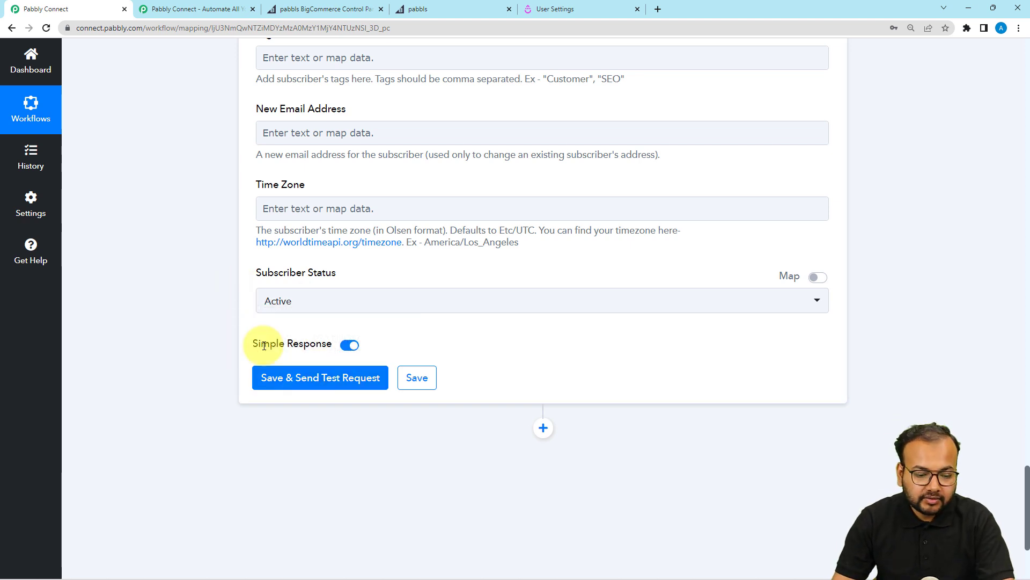
Open Drip's People > Active list, showing 6 subscribers.
click(558, 10)
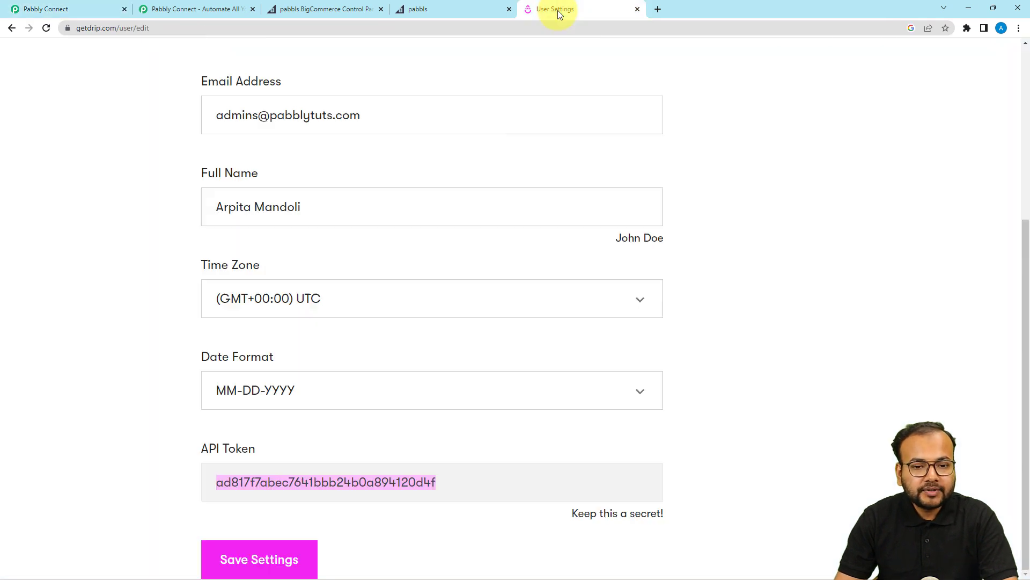
click(11, 29)
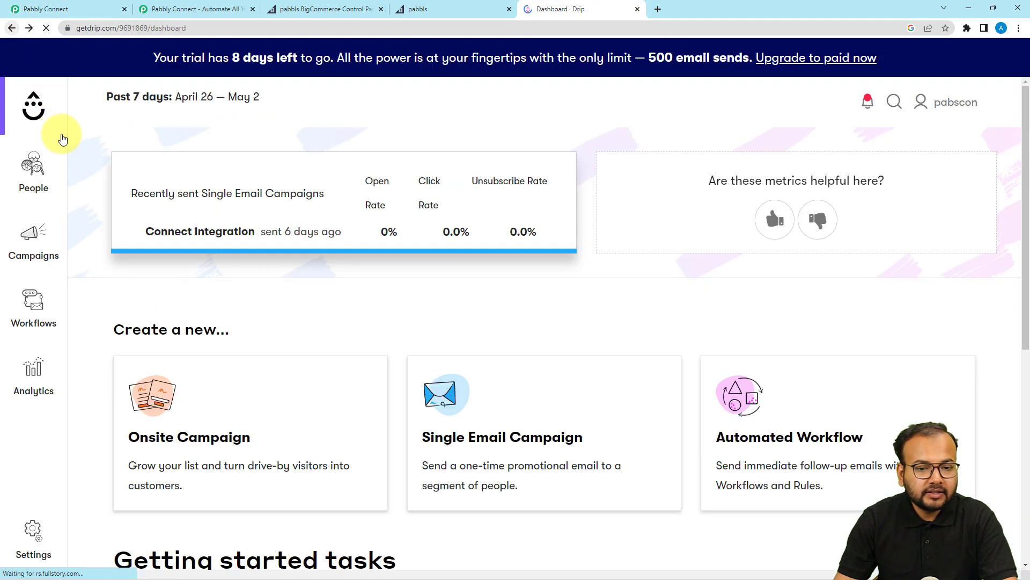
click(39, 192)
click(102, 247)
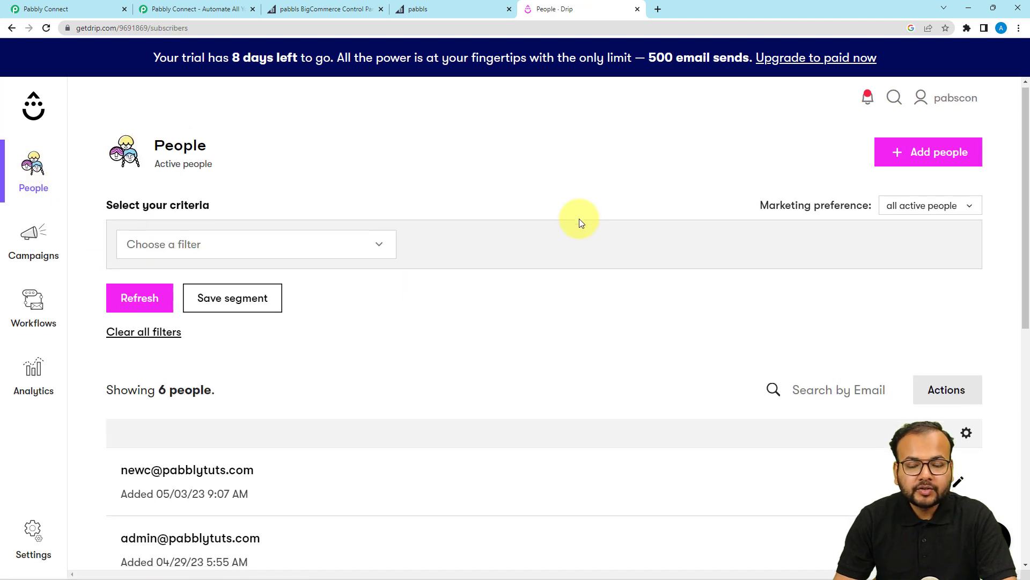
scroll(578, 218, down, 3)
scroll(474, 270, up, 3)
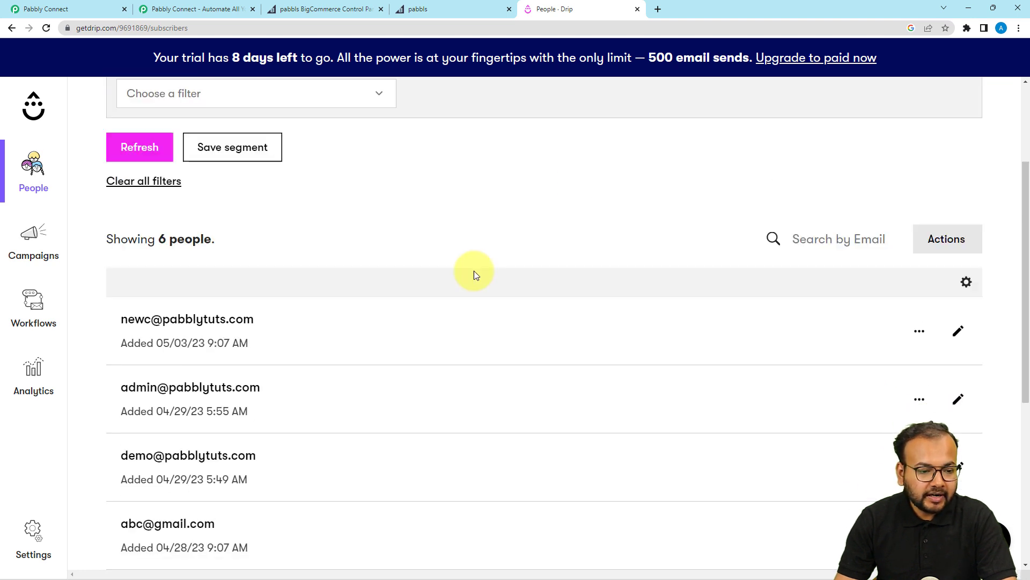
Save and test the Drip step, returning an active subscriber named dummy name.
click(75, 11)
click(254, 382)
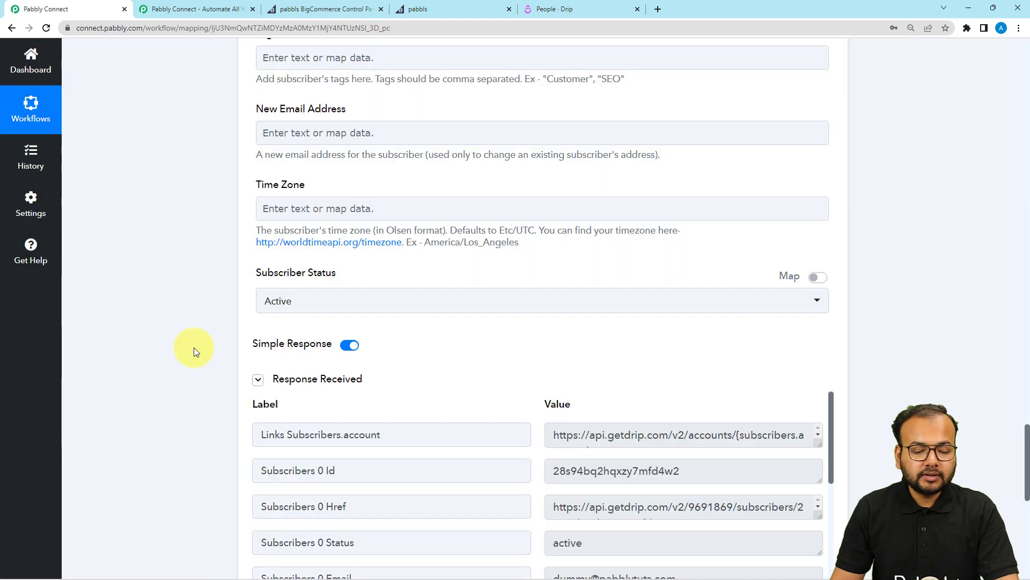
scroll(195, 351, down, 5)
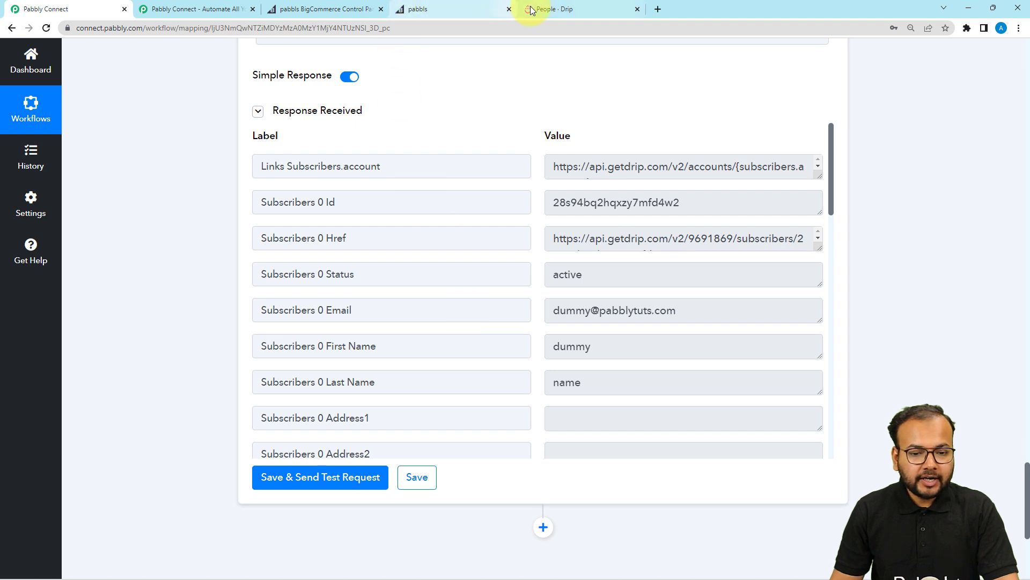
Refresh Drip's People list so it shows 7 subscribers.
click(547, 9)
click(128, 249)
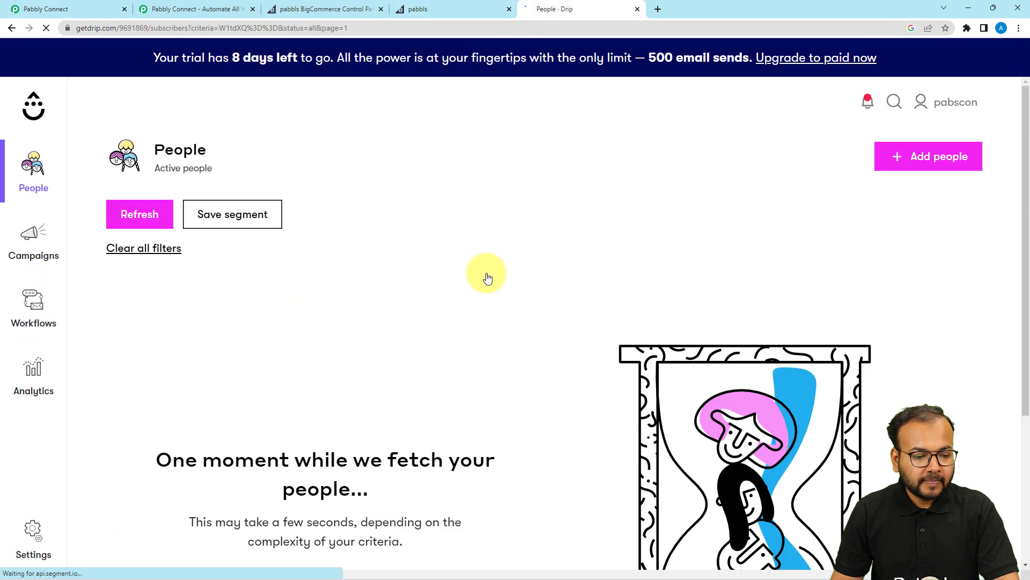
scroll(487, 277, down, 1)
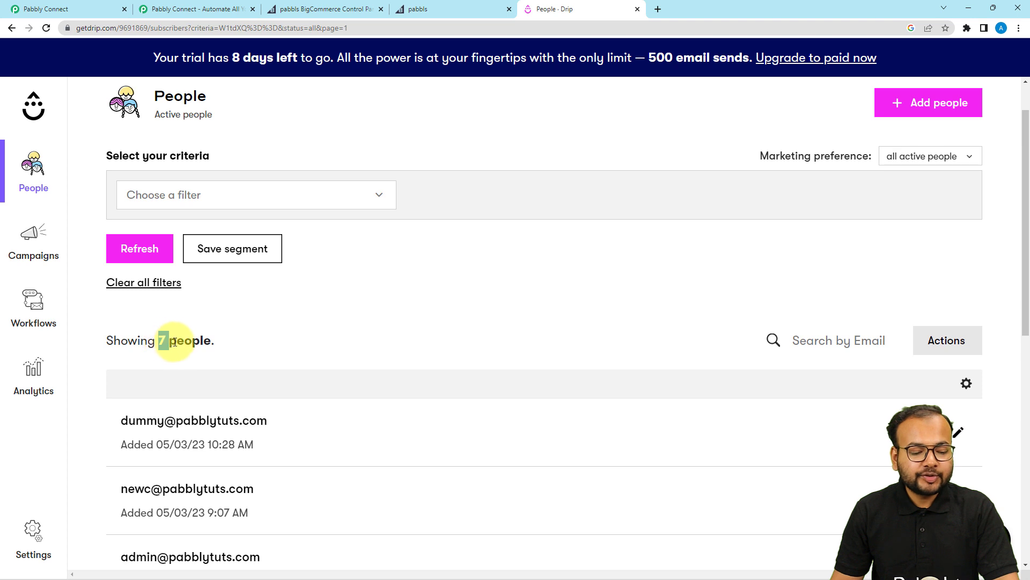
scroll(179, 352, down, 3)
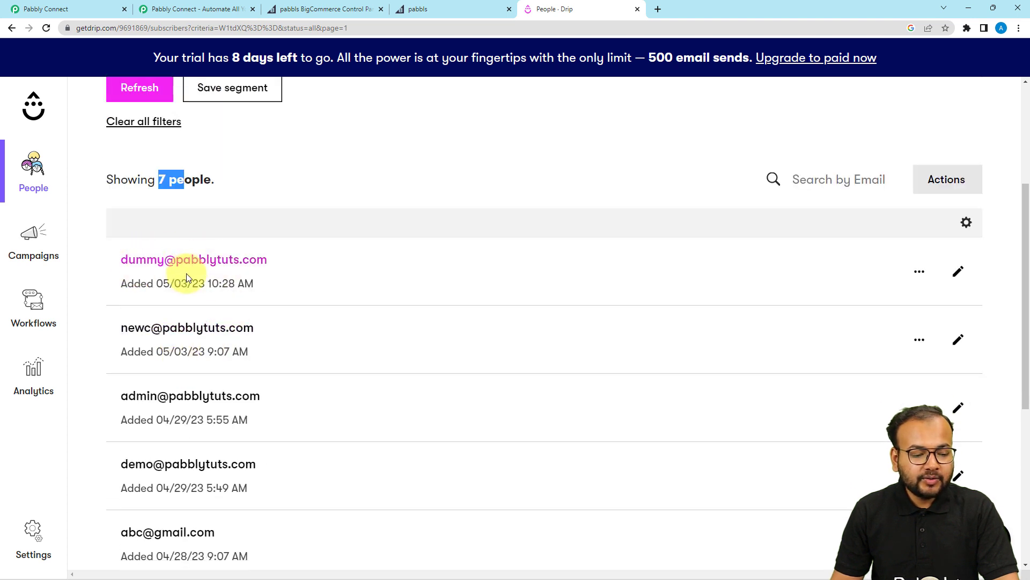
Check the new dummy name subscriber's profile shows Subscribed, then return to Pabbly Connect.
click(142, 268)
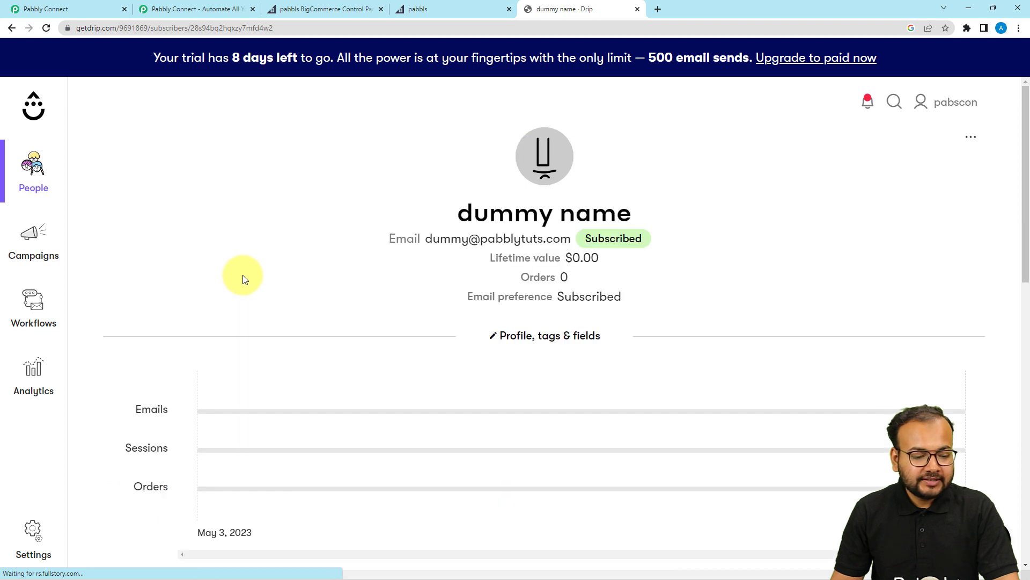
scroll(243, 279, down, 2)
scroll(489, 129, up, 1)
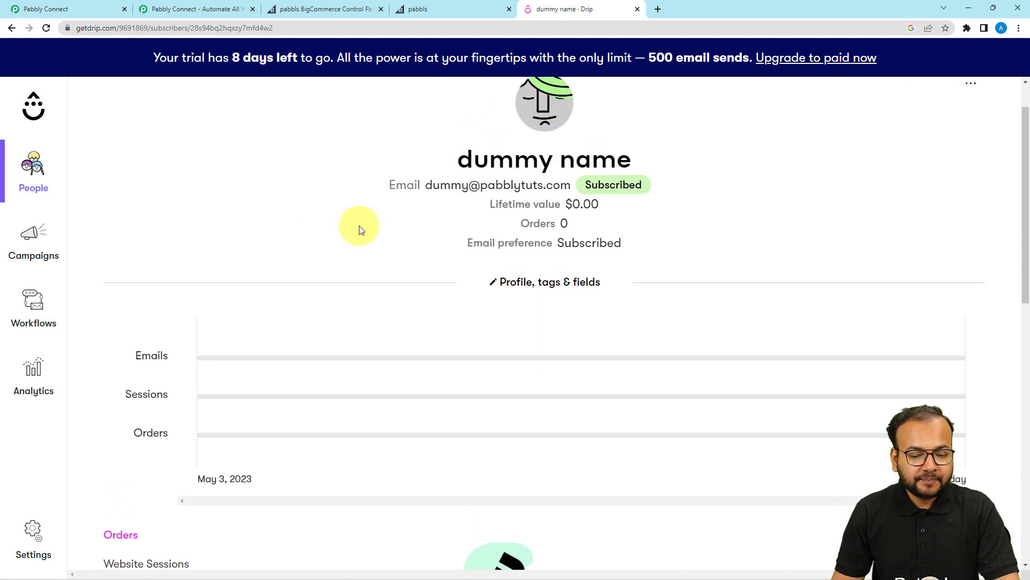
click(95, 9)
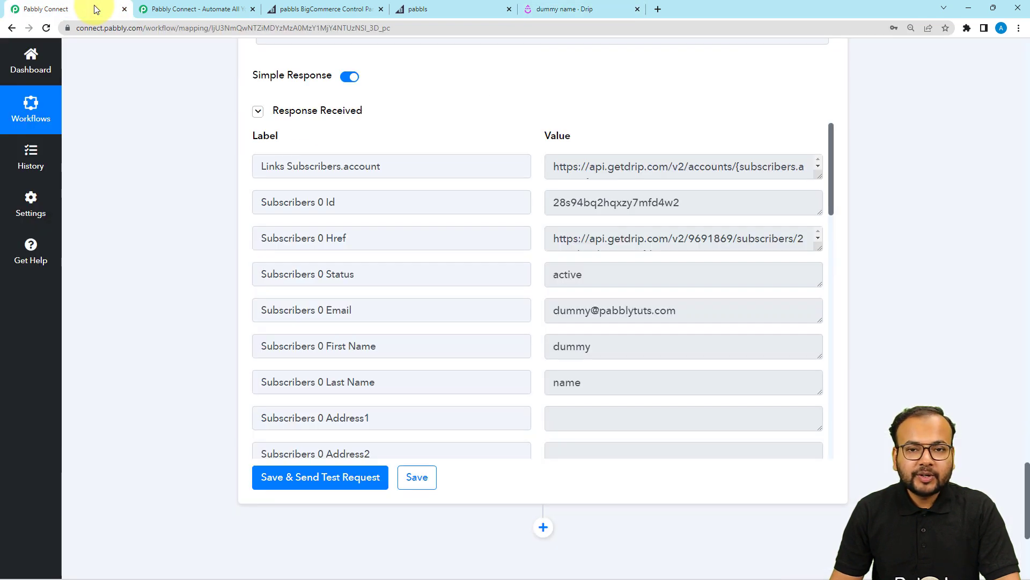
Collapse the Drip Create or Update Subscriber action and the BigCommerce New Customer trigger.
scroll(195, 236, up, 15)
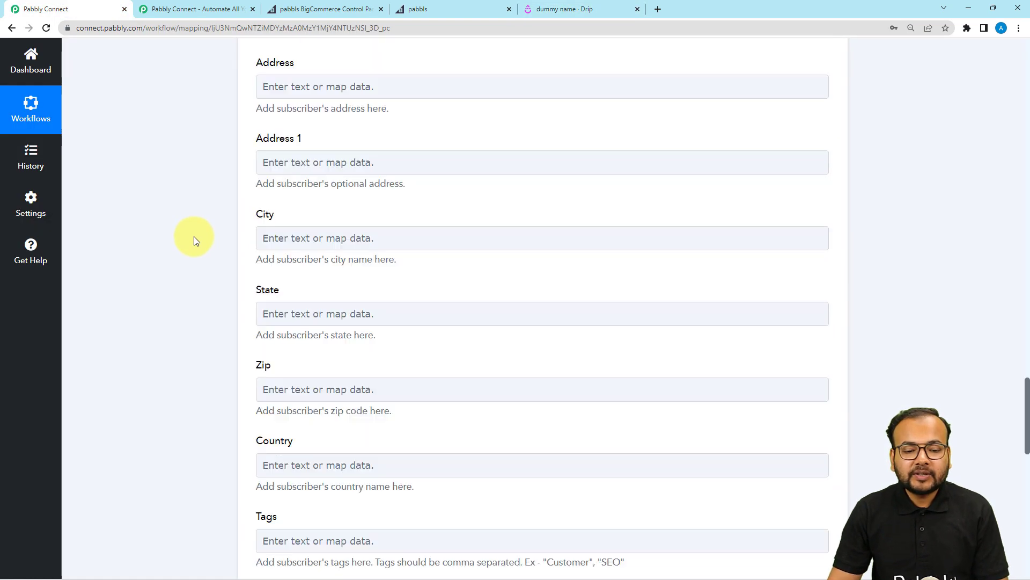
scroll(195, 236, up, 6)
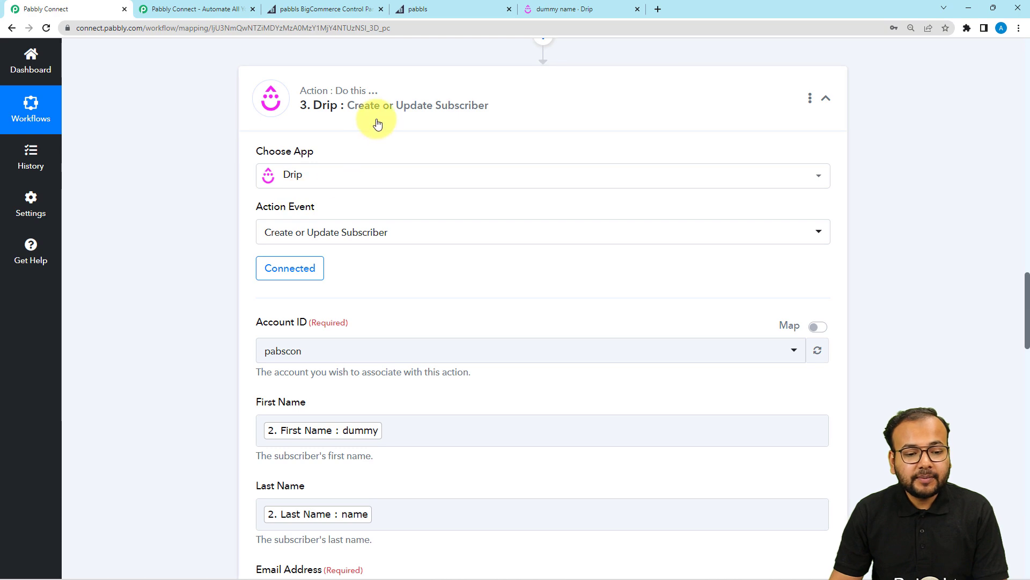
click(378, 124)
scroll(201, 262, up, 10)
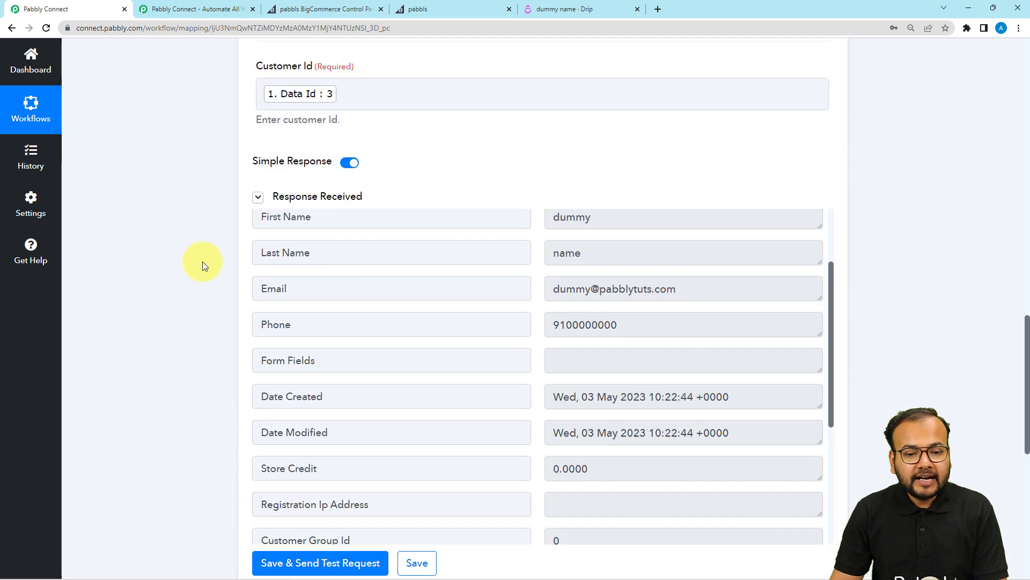
scroll(203, 265, up, 15)
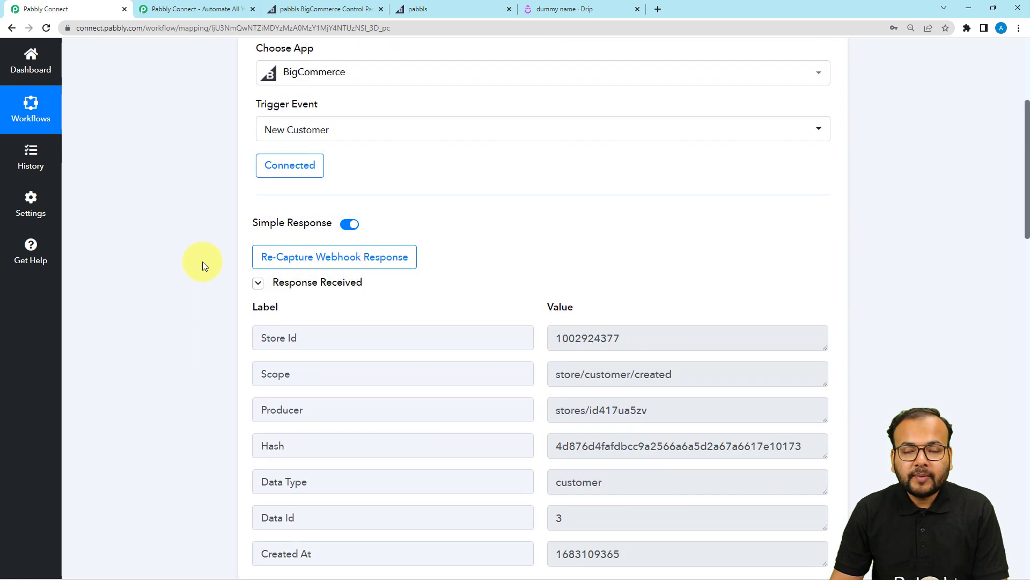
scroll(202, 262, up, 1)
click(327, 247)
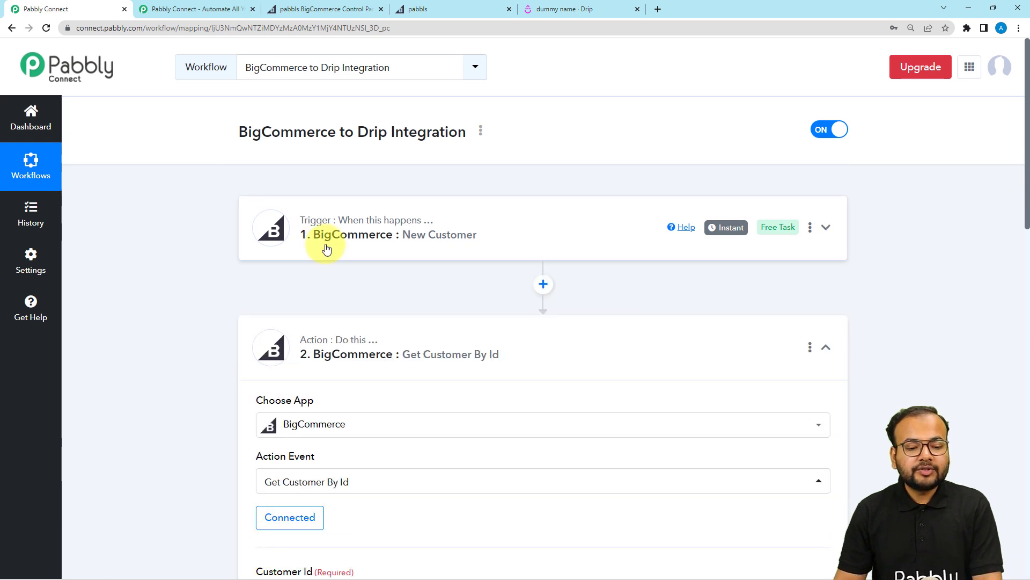